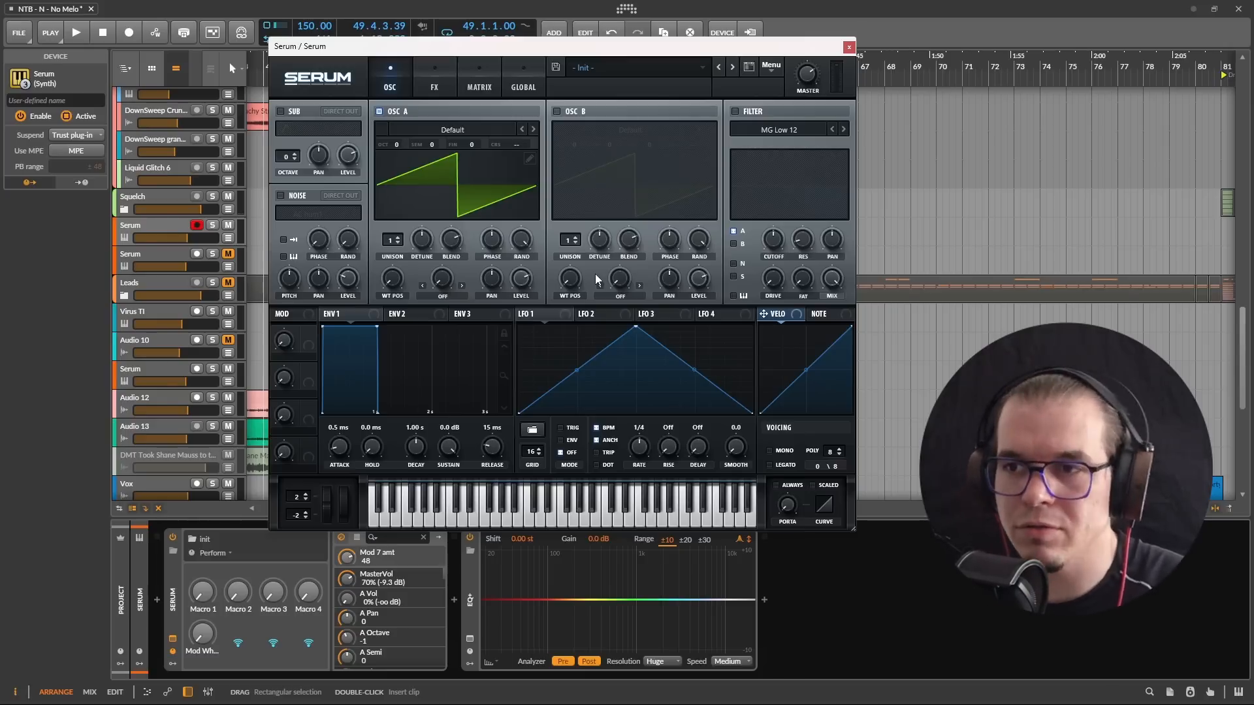
Step: Load the 03 FM wavetable into oscillator A at octave -1 and audition different wavetable positions
{"action": "left_click", "coordinate": [445, 133]}
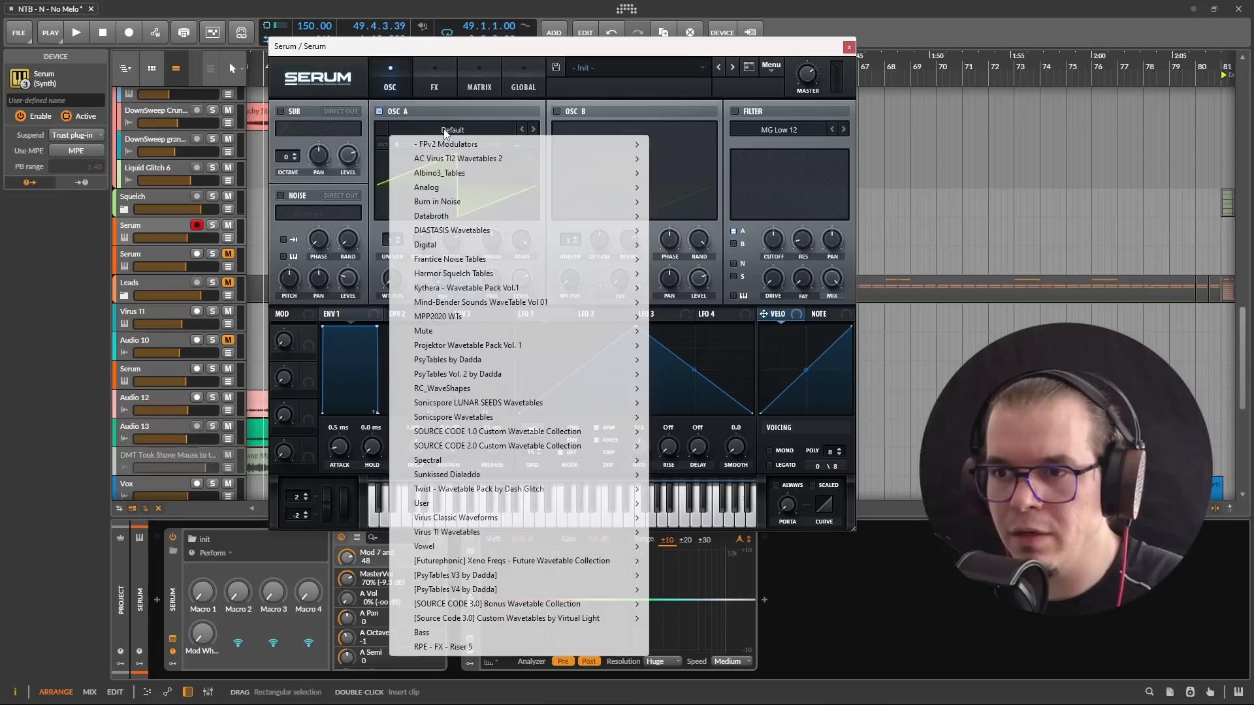
{"action": "key", "text": "space"}
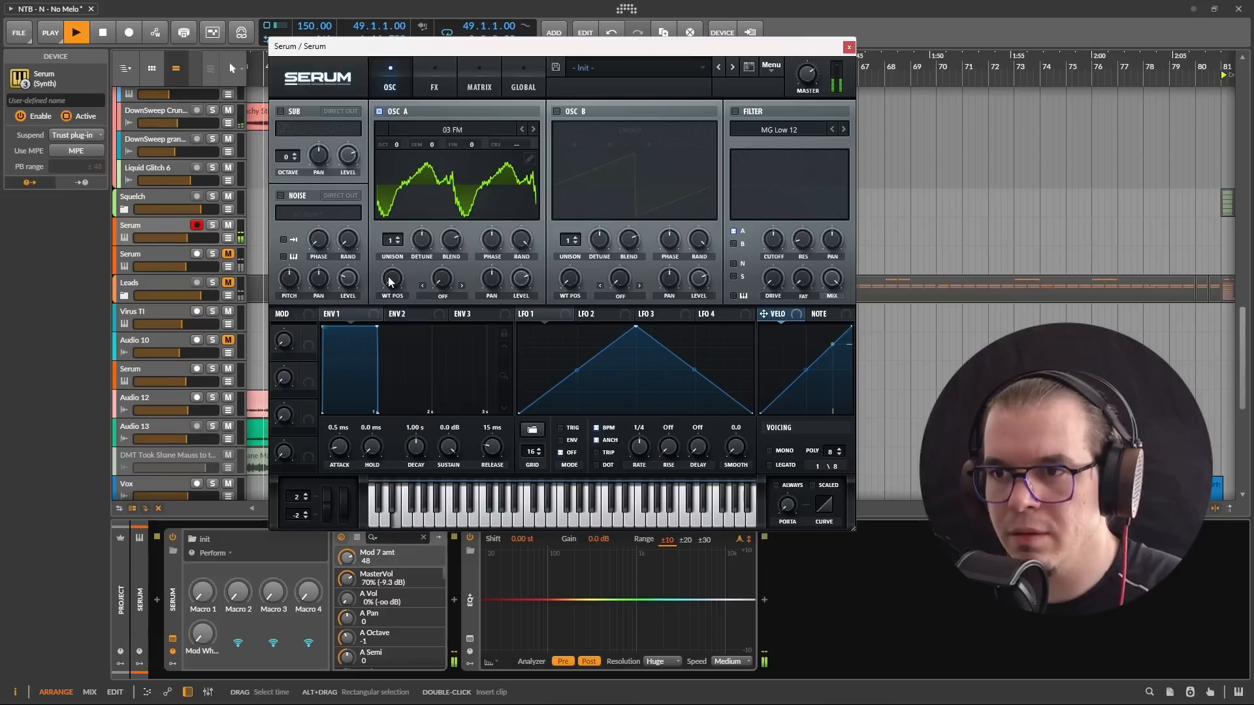
{"action": "left_click_drag", "start_coordinate": [390, 280], "coordinate": [399, 164]}
{"action": "key", "text": "space"}
Step: Solo the armed Serum track and set oscillator A's wavetable position to 68 while playing back
{"action": "left_click", "coordinate": [213, 225]}
{"action": "key", "text": "space"}
{"action": "left_click_drag", "start_coordinate": [391, 280], "coordinate": [425, 281]}
{"action": "key", "text": "space"}
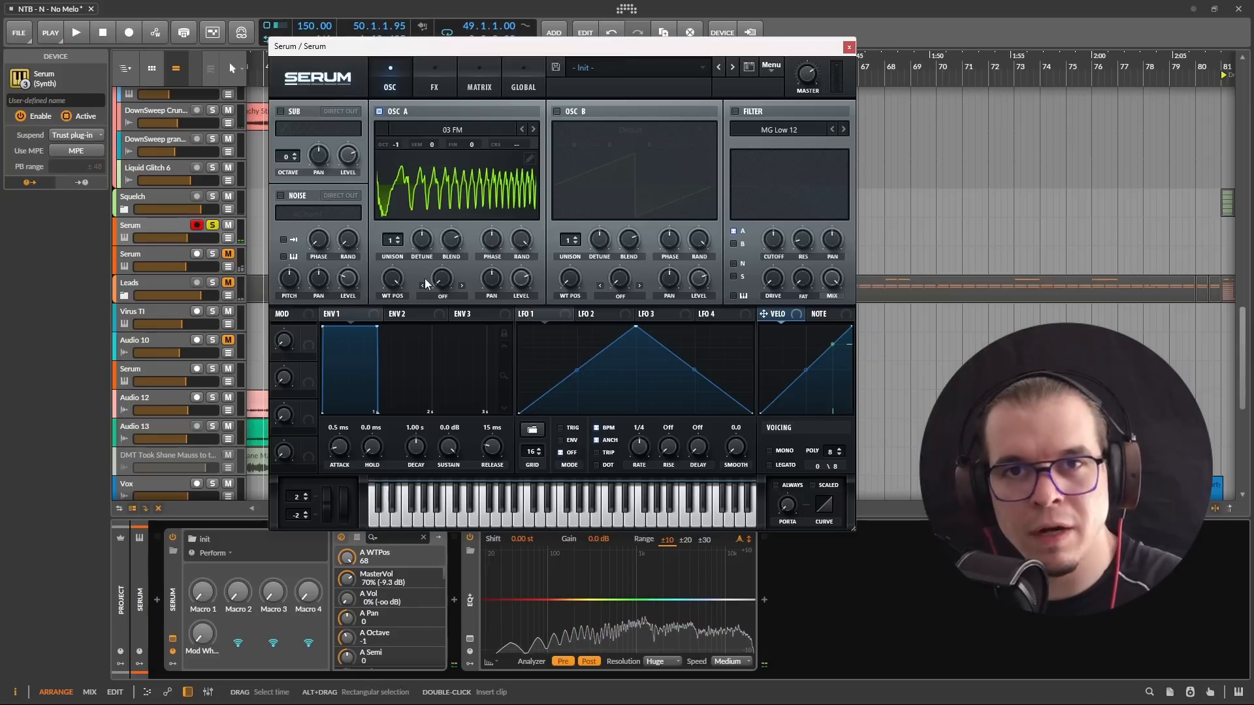
Step: Switch oscillator A off and oscillator B on with the Fibo Grain wavetable, and audition it
{"action": "left_click", "coordinate": [379, 112]}
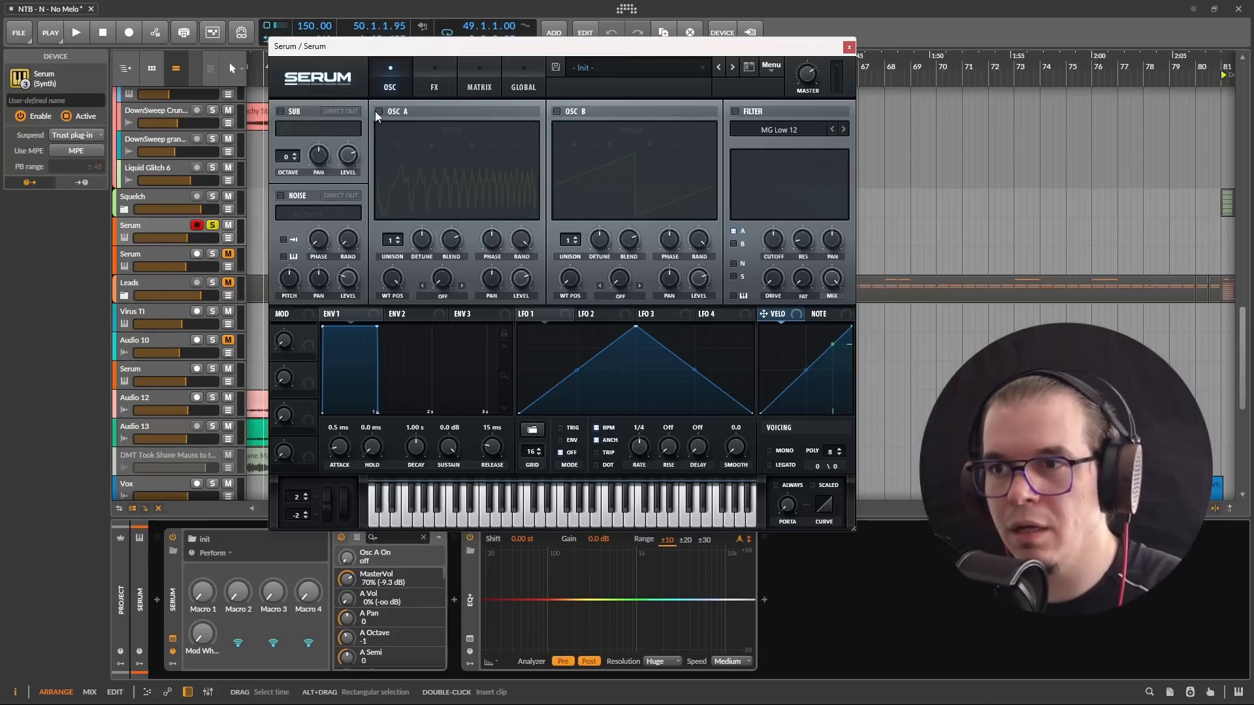
{"action": "left_click", "coordinate": [556, 112]}
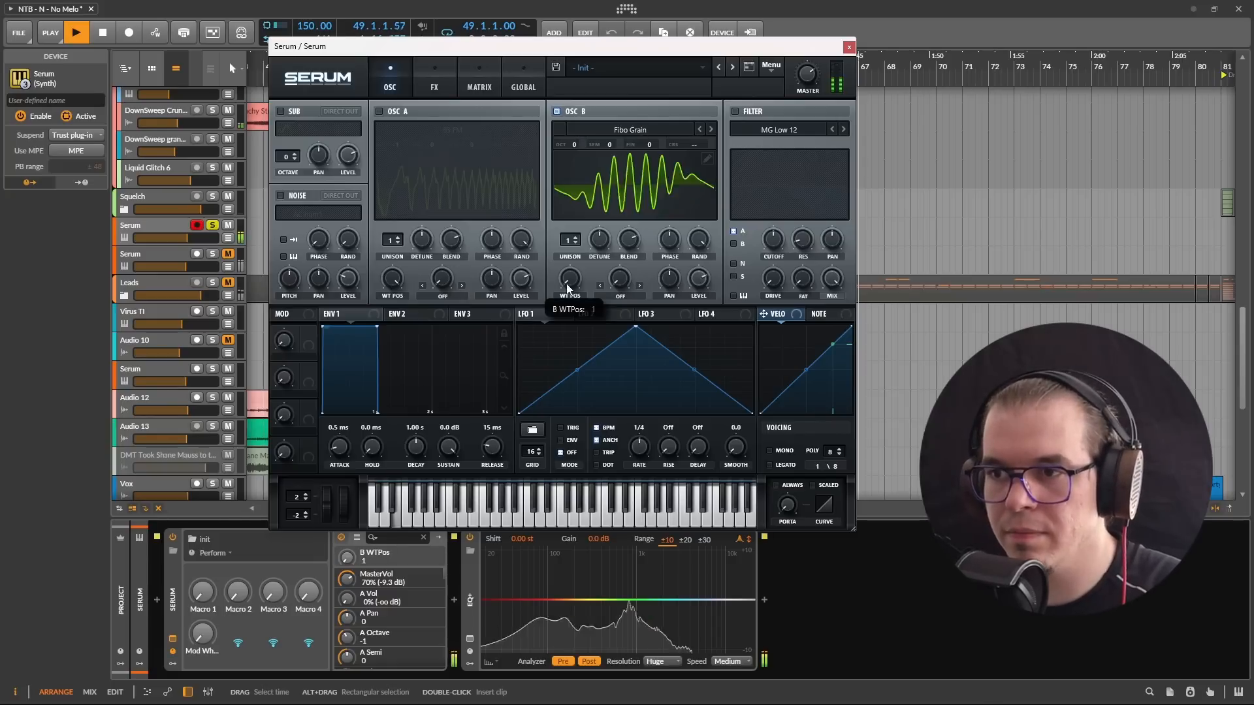
{"action": "left_click_drag", "start_coordinate": [567, 289], "coordinate": [574, 206]}
{"action": "key", "text": "space"}
Step: Adjust oscillator B's octave and wavetable position while auditioning the sound
{"action": "left_click_drag", "start_coordinate": [578, 143], "coordinate": [579, 152]}
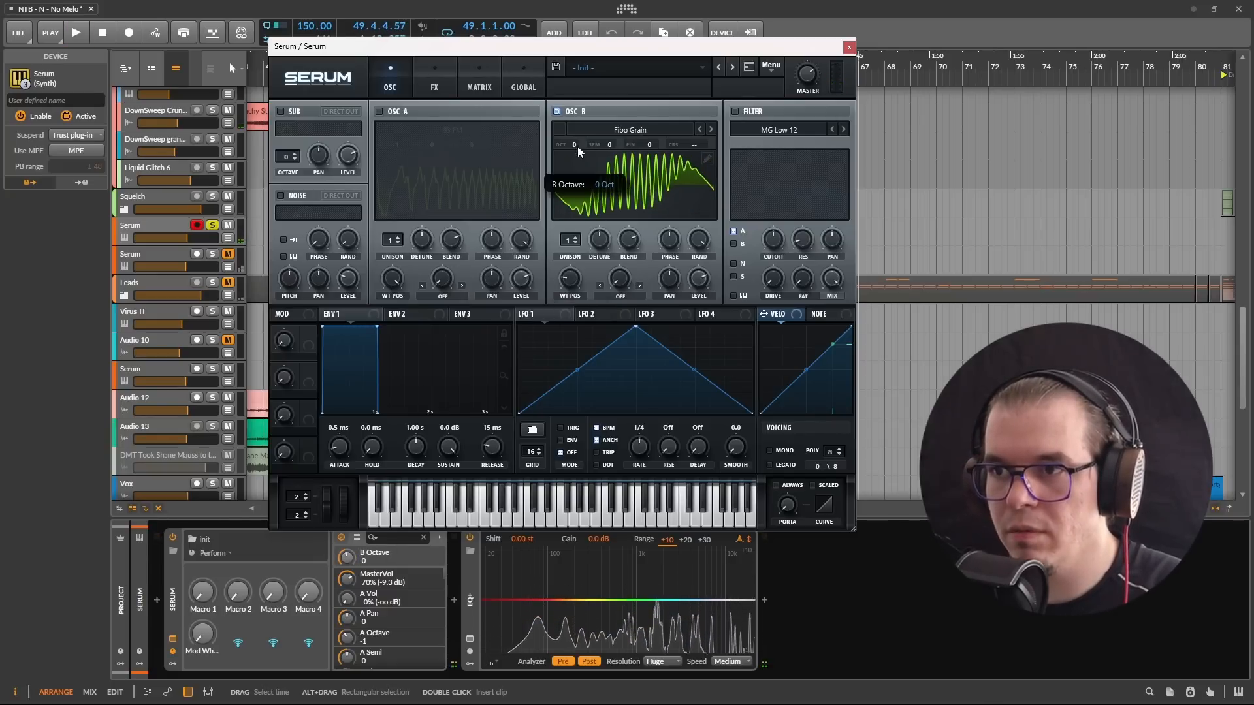
{"action": "key", "text": "space"}
{"action": "left_click_drag", "start_coordinate": [570, 281], "coordinate": [605, 257]}
{"action": "key", "text": "space"}
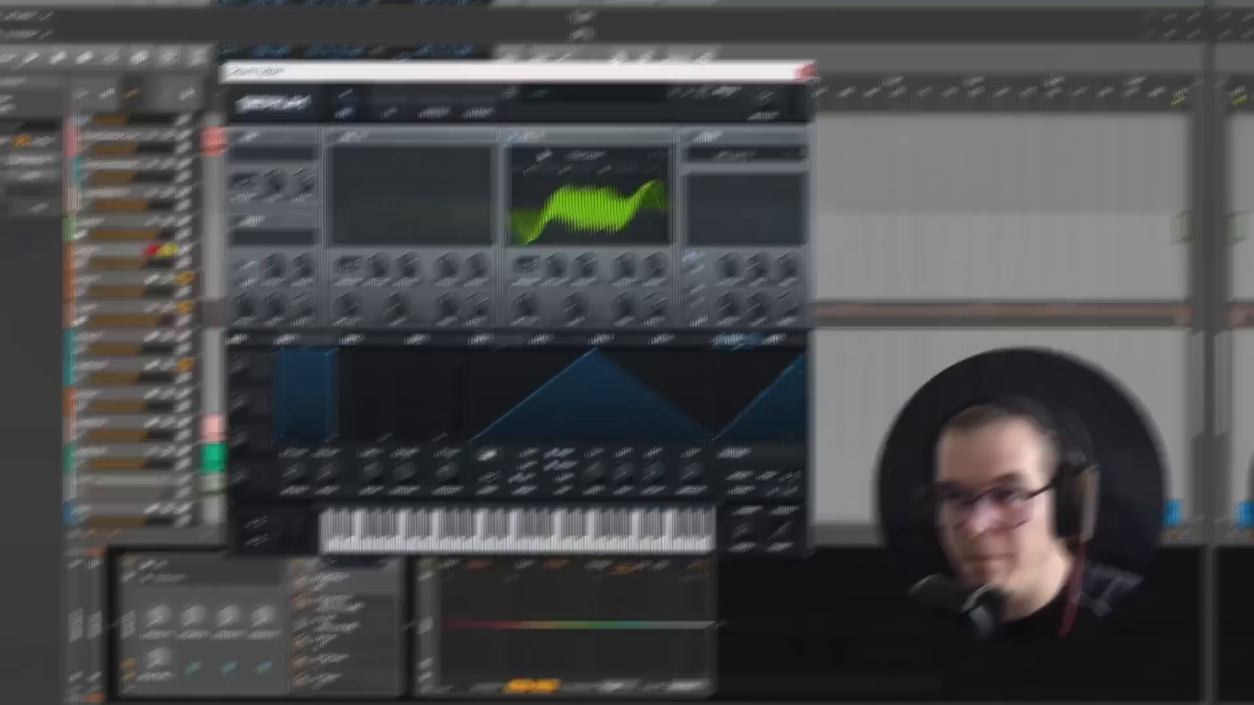
Step: Switch oscillator B off and oscillator A back on, and lower oscillator A's level to 0%
{"action": "left_click", "coordinate": [510, 135]}
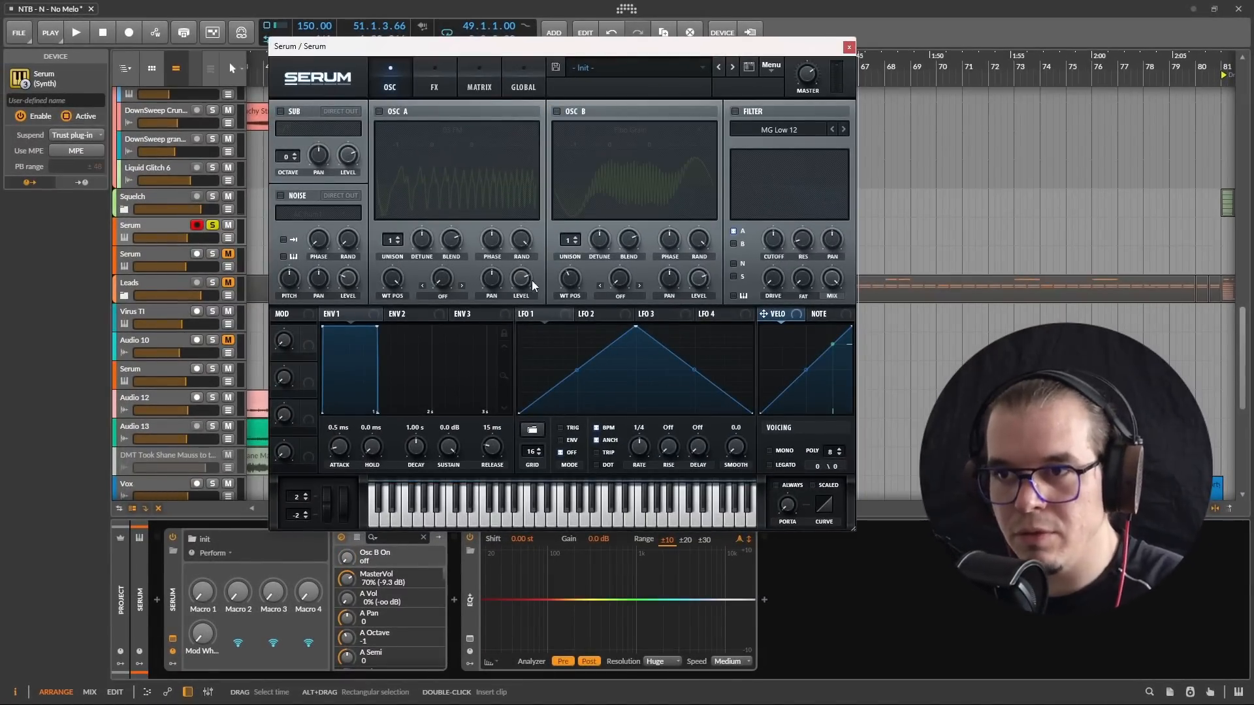
{"action": "left_click", "coordinate": [380, 112]}
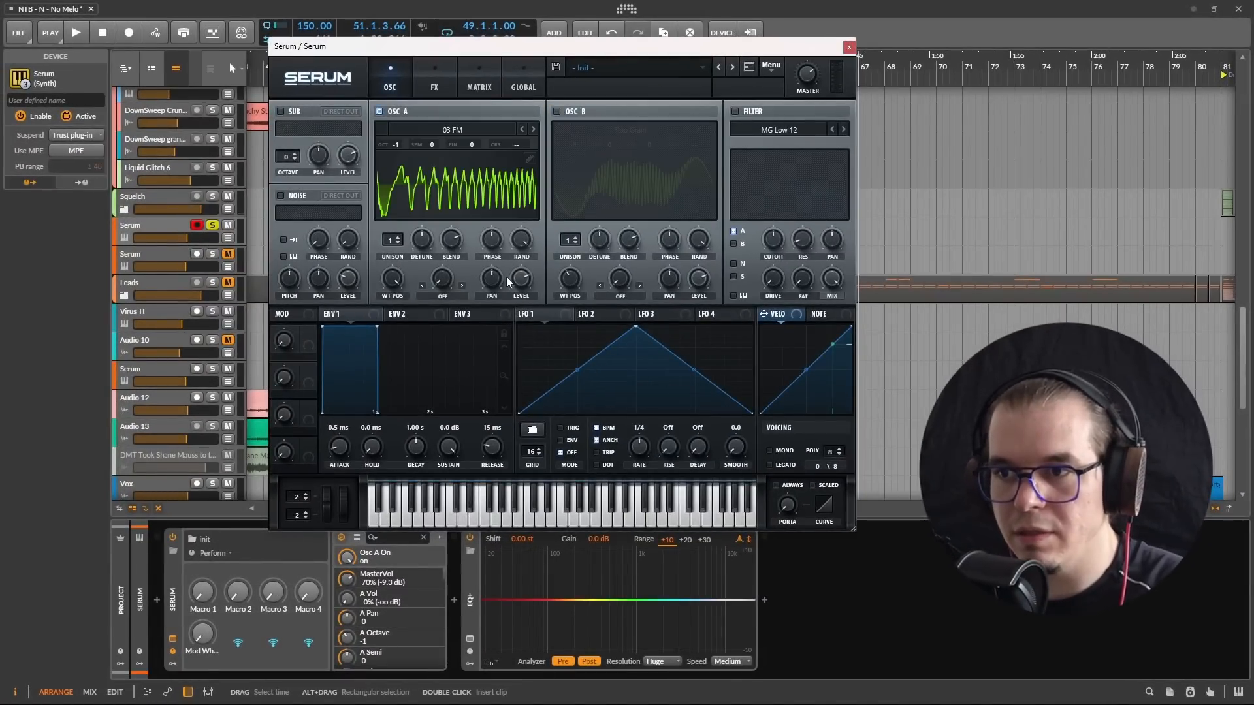
{"action": "left_click_drag", "start_coordinate": [524, 276], "coordinate": [588, 438]}
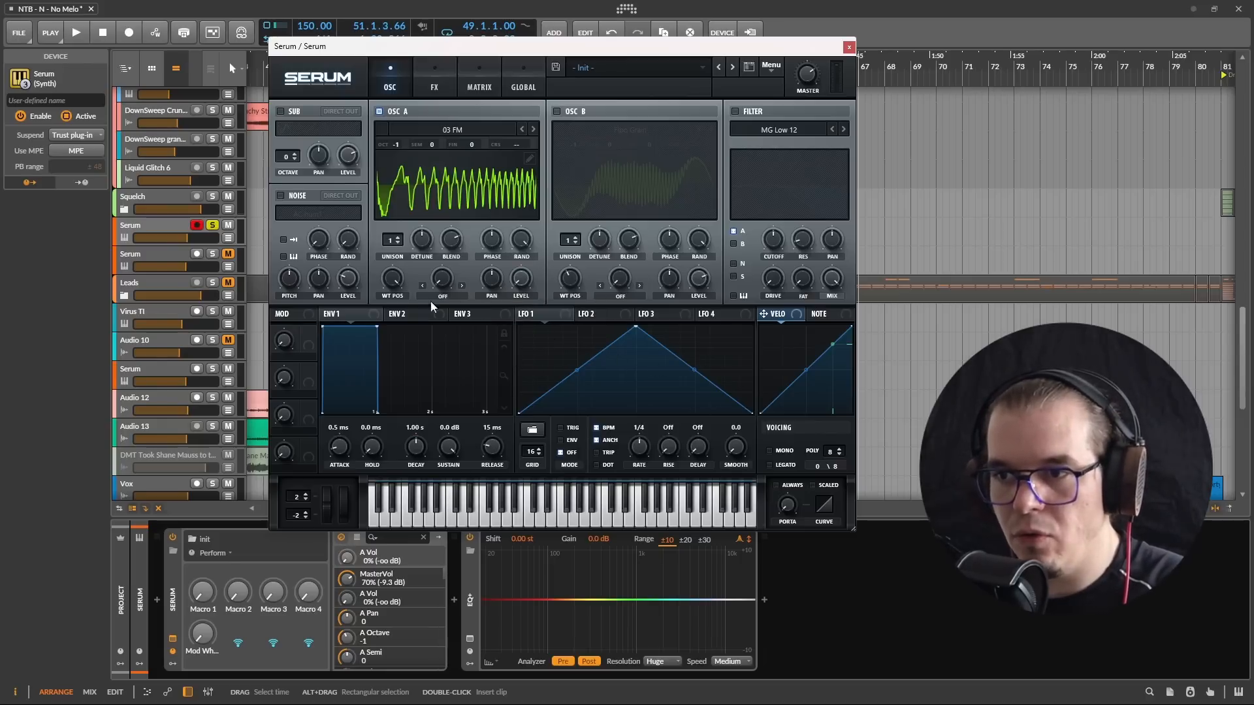
Step: Modulate oscillator A's level with LFO 1 and set the LFO rate to bar
{"action": "left_click_drag", "start_coordinate": [519, 280], "coordinate": [520, 280]}
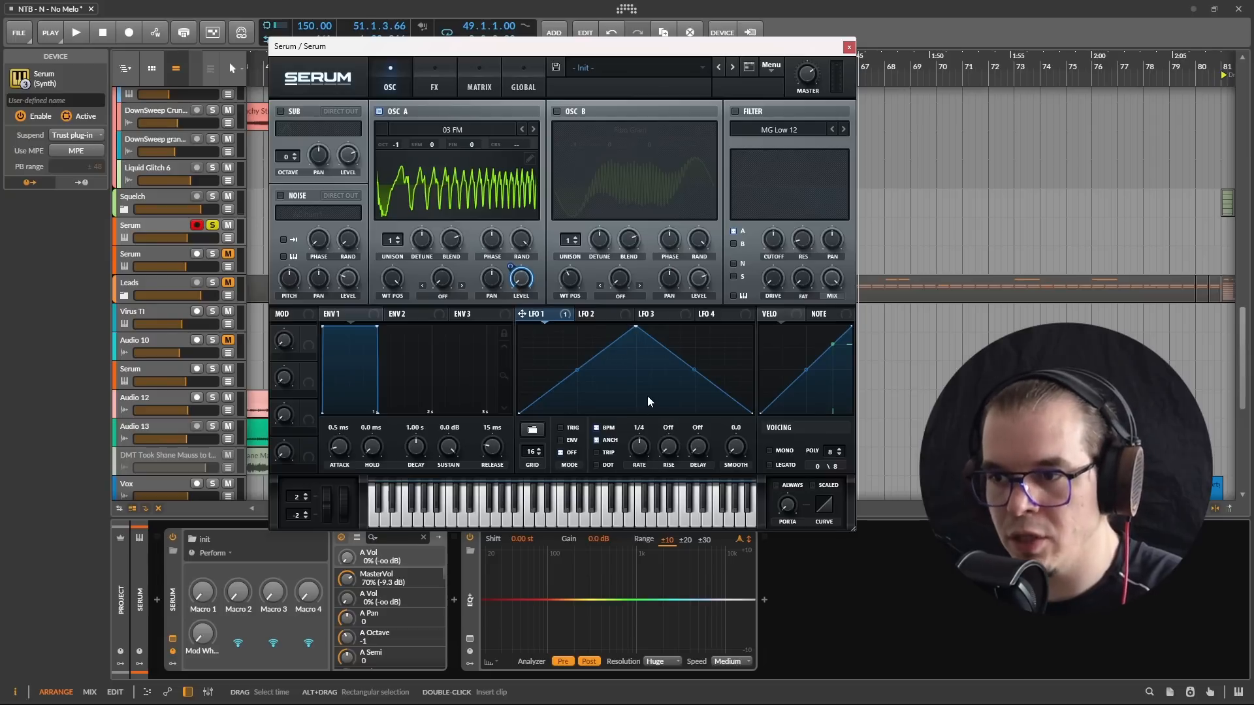
{"action": "left_click", "coordinate": [639, 447]}
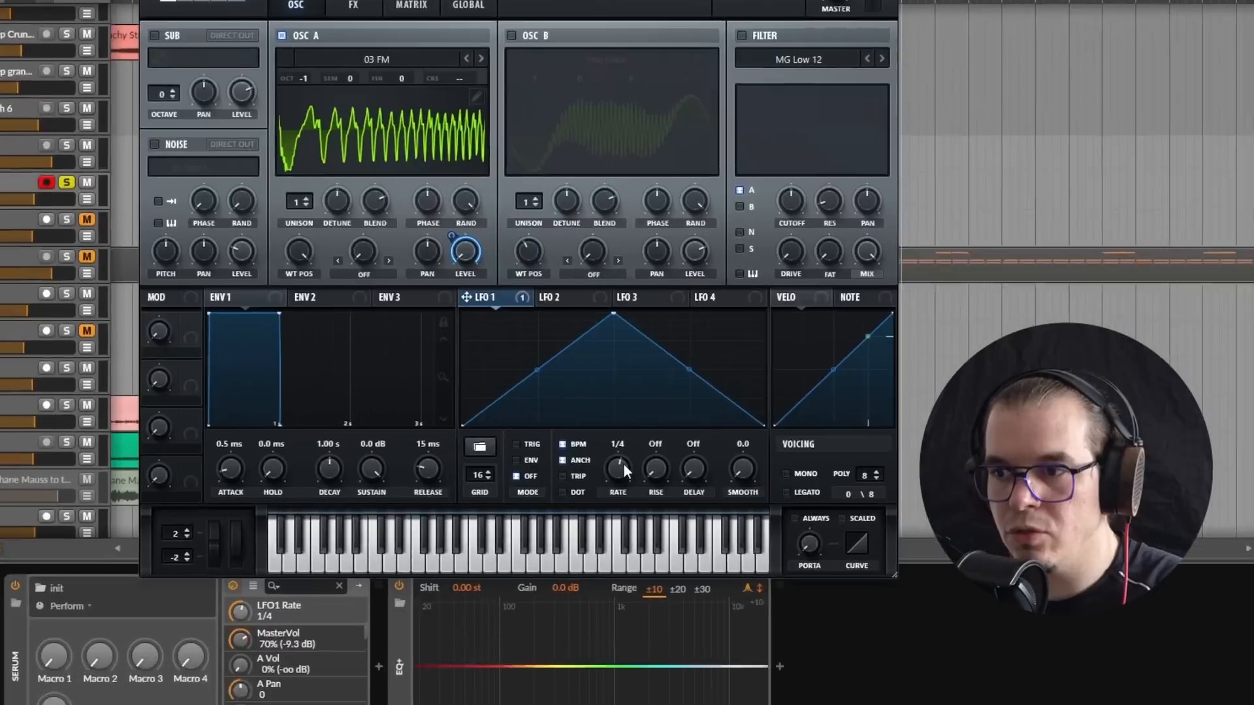
{"action": "left_click_drag", "start_coordinate": [623, 464], "coordinate": [617, 493]}
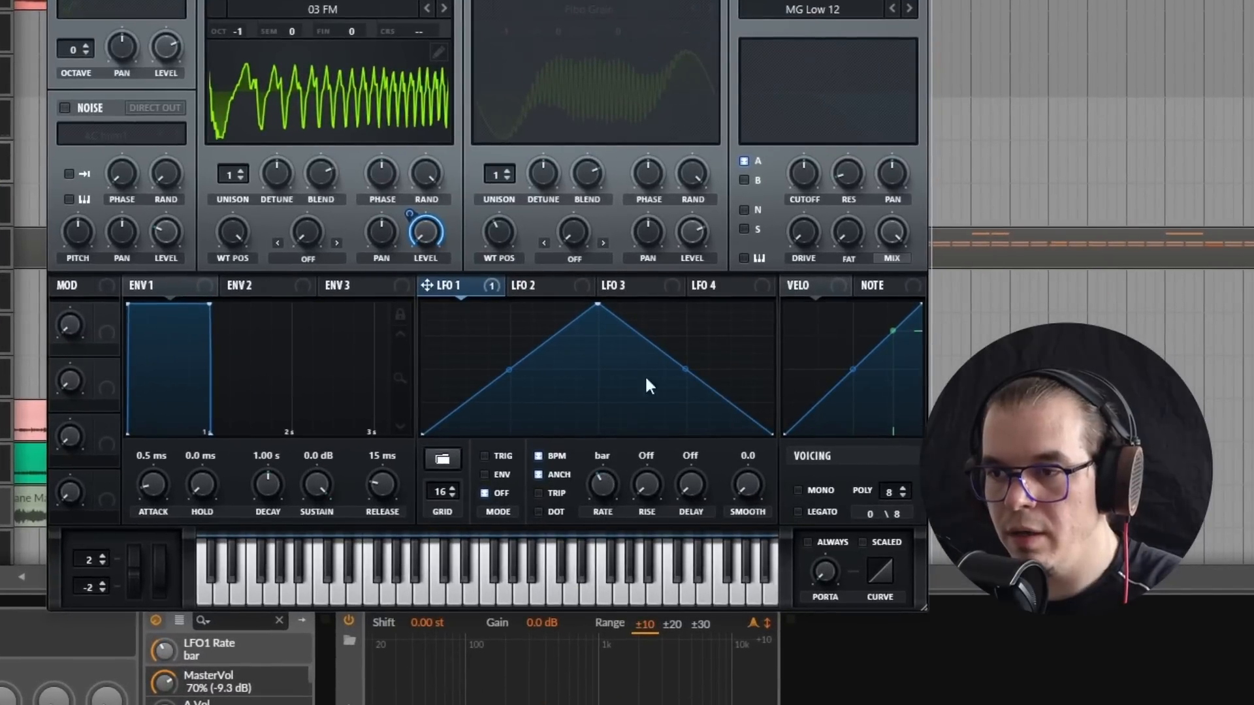
Step: Reshape LFO 1 into three falling spikes, each one grid step long, starting on steps 1, 3 and 5
{"action": "left_click_drag", "start_coordinate": [596, 305], "coordinate": [341, 260]}
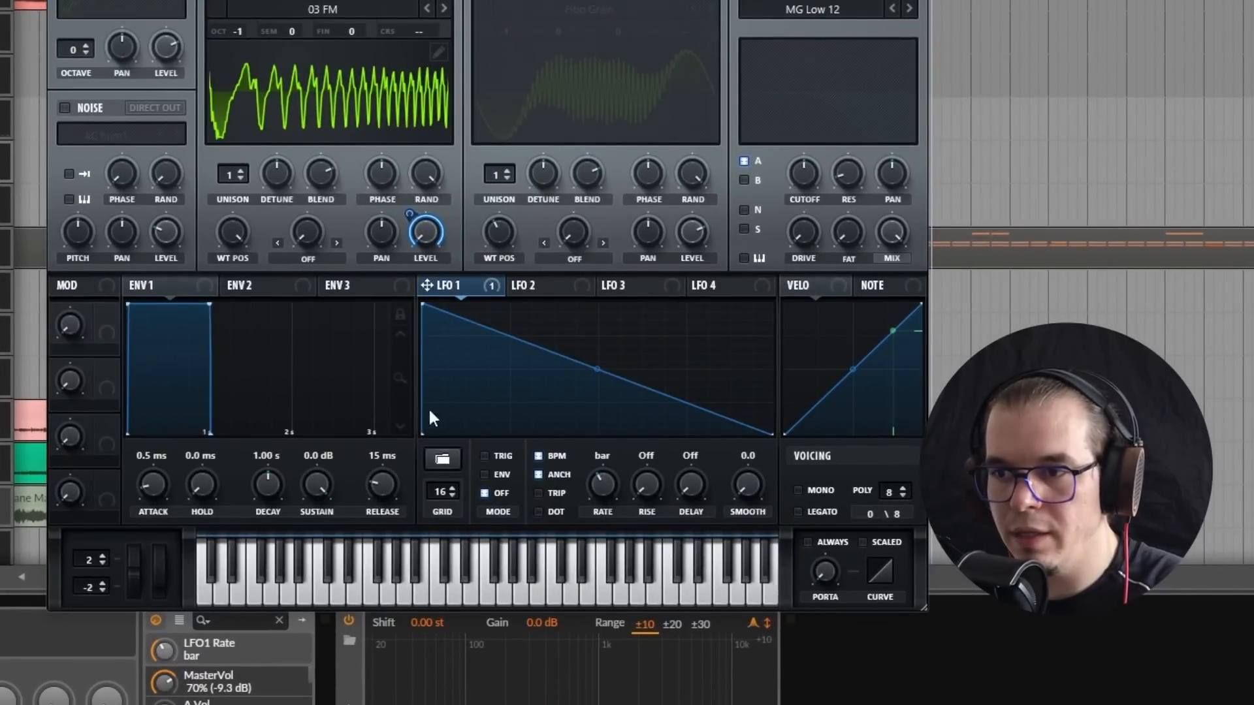
{"action": "double_click", "coordinate": [453, 398]}
{"action": "mouse_move", "coordinate": [454, 397]}
{"action": "left_mouse_down"}
{"action": "mouse_move", "coordinate": [481, 475]}
{"action": "mouse_move", "coordinate": [460, 476]}
{"action": "left_mouse_up"}
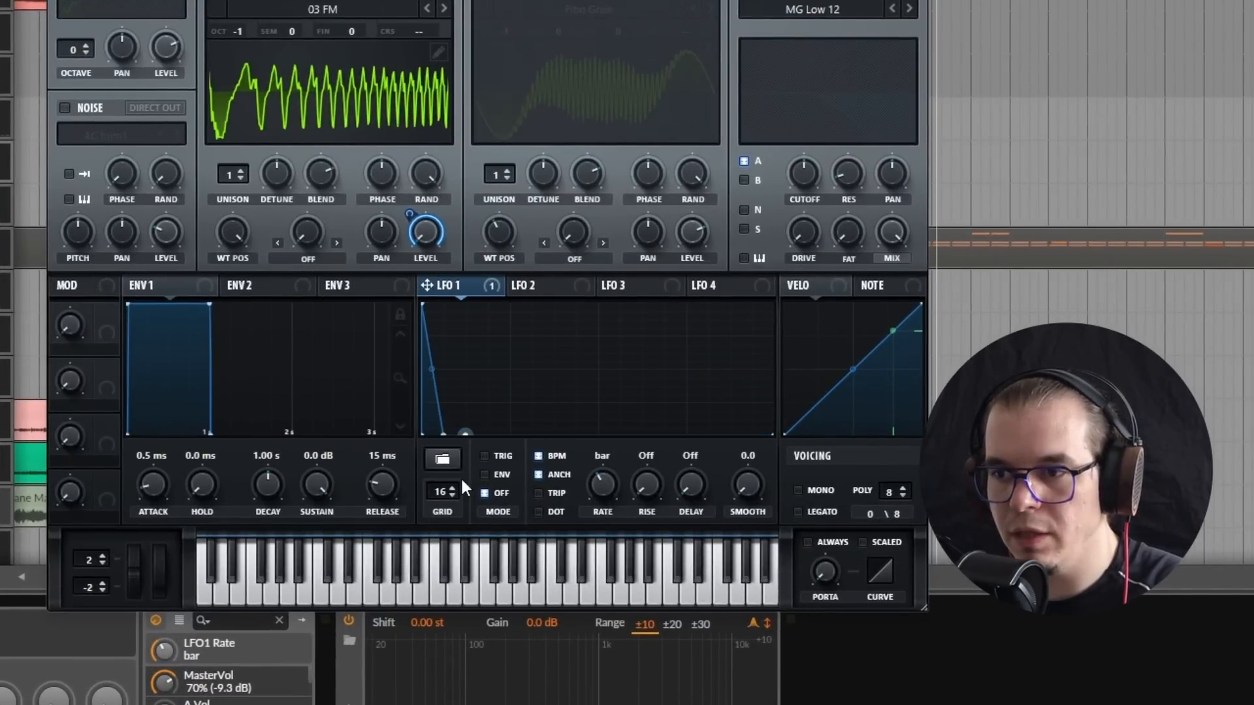
{"action": "left_click_drag", "start_coordinate": [477, 339], "coordinate": [477, 235]}
{"action": "double_click", "coordinate": [486, 305]}
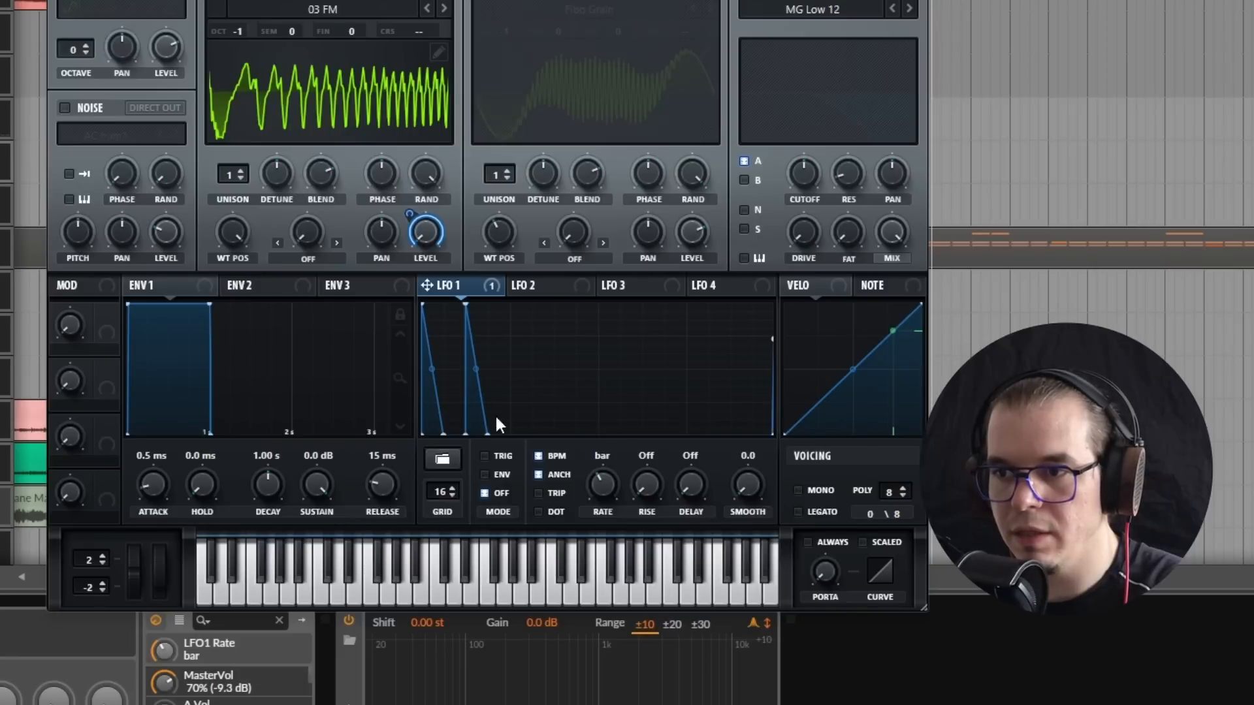
{"action": "left_click_drag", "start_coordinate": [513, 337], "coordinate": [512, 291]}
{"action": "left_click_drag", "start_coordinate": [508, 335], "coordinate": [516, 494]}
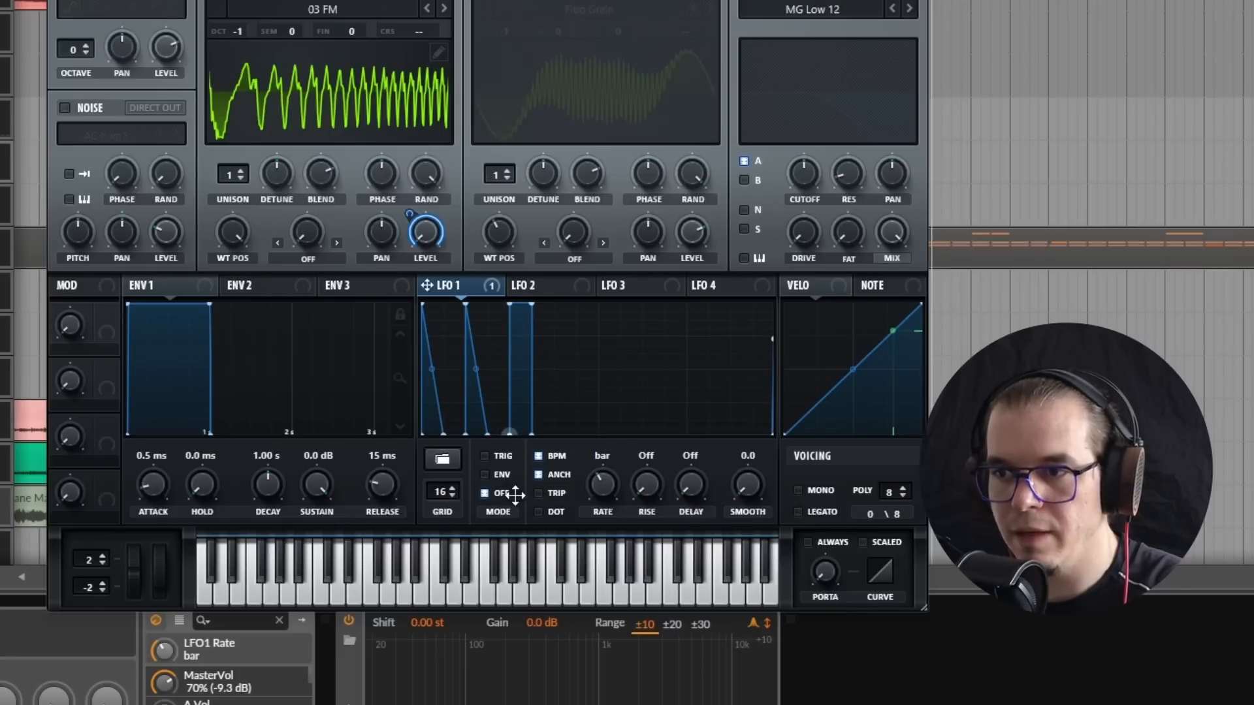
{"action": "double_click", "coordinate": [532, 305]}
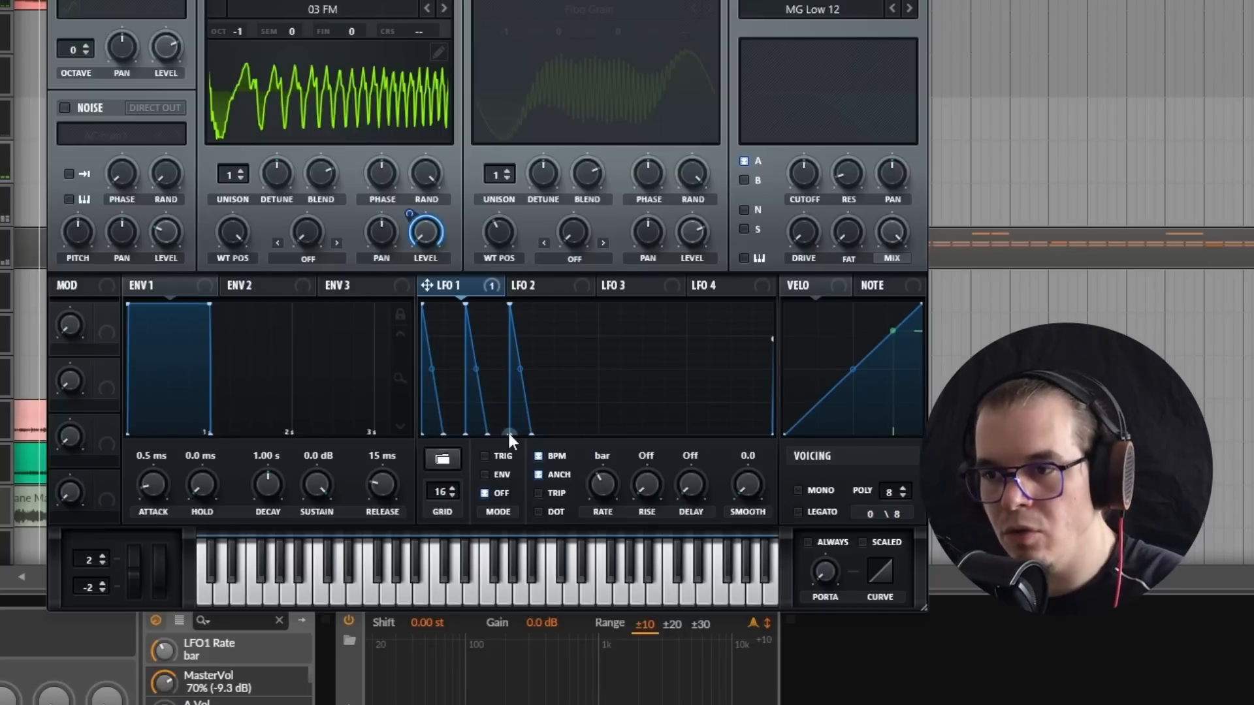
Step: Remove LFO 1's spike on step 3 and stretch the first decay over two grid steps
{"action": "double_click", "coordinate": [439, 431]}
{"action": "double_click", "coordinate": [465, 308]}
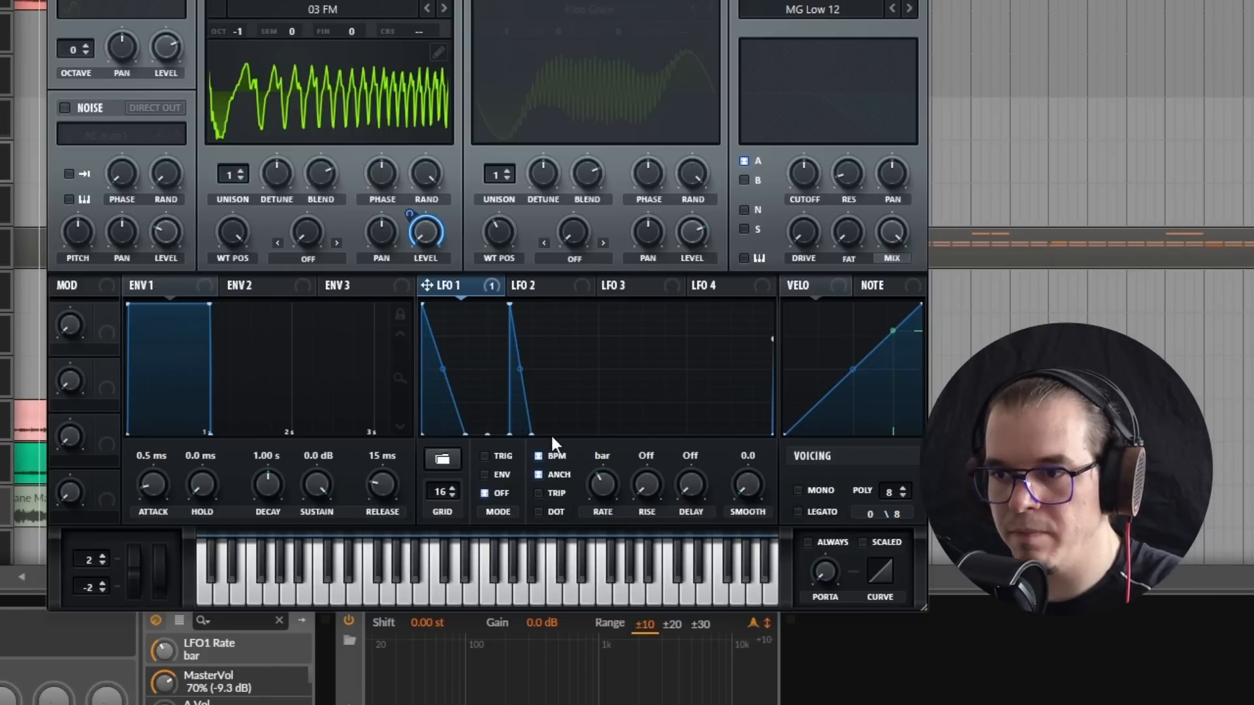
Step: Add a slightly lower falling spike on grid step 6 of LFO 1 and raise the valley before it to about half height
{"action": "left_click", "coordinate": [539, 301], "text": "alt"}
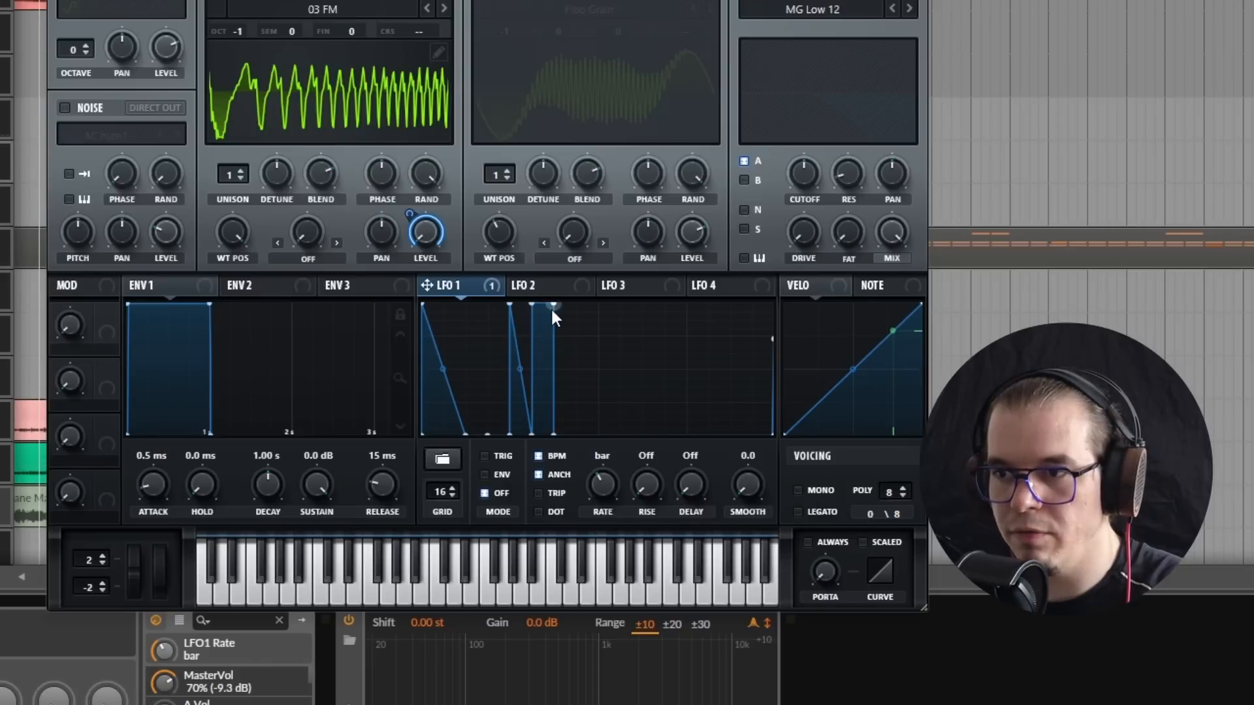
{"action": "double_click", "coordinate": [552, 304]}
{"action": "left_click_drag", "start_coordinate": [535, 434], "coordinate": [532, 373]}
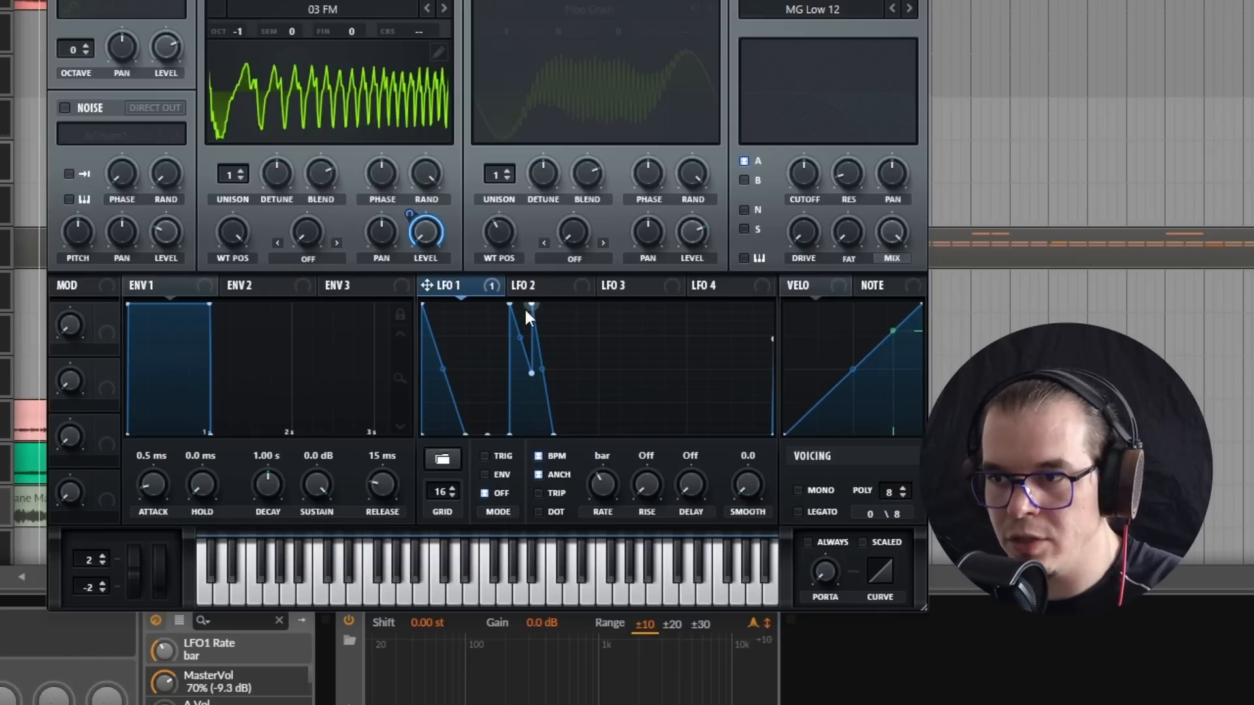
{"action": "left_click_drag", "start_coordinate": [531, 303], "coordinate": [506, 308]}
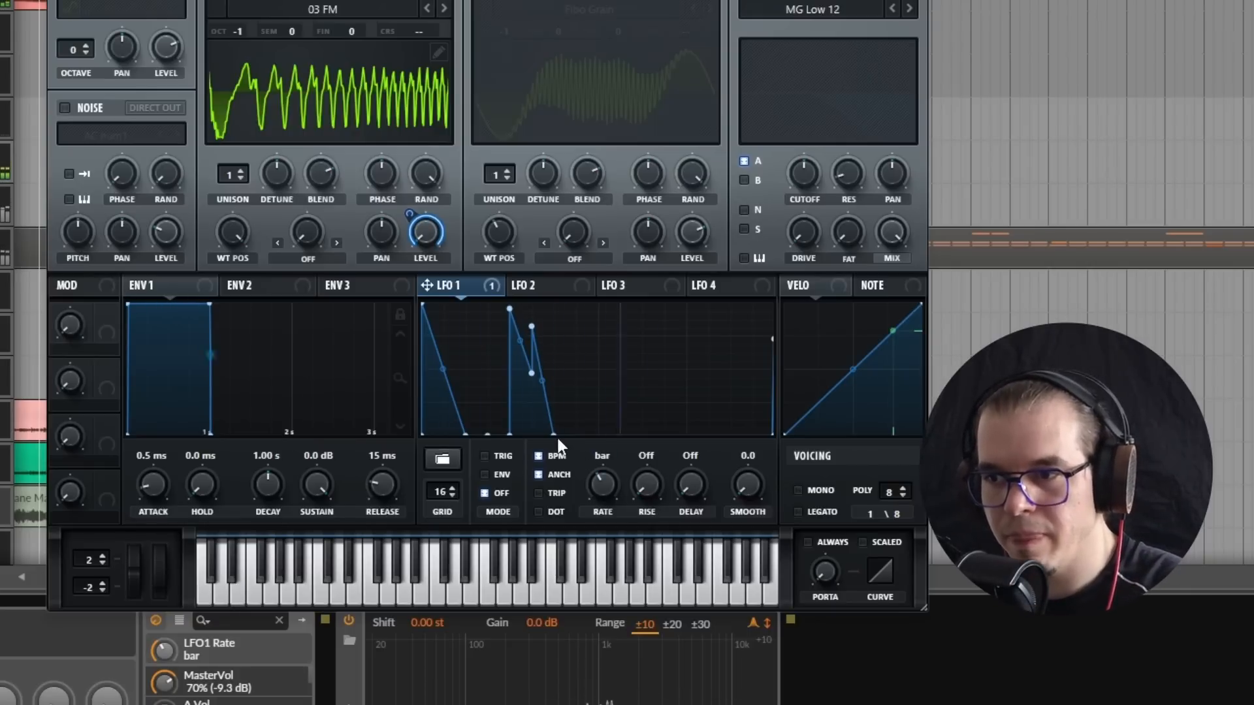
Step: Extend the decay of the spike on step 6 to two grid steps and bend it inward
{"action": "left_click_drag", "start_coordinate": [554, 432], "coordinate": [572, 463]}
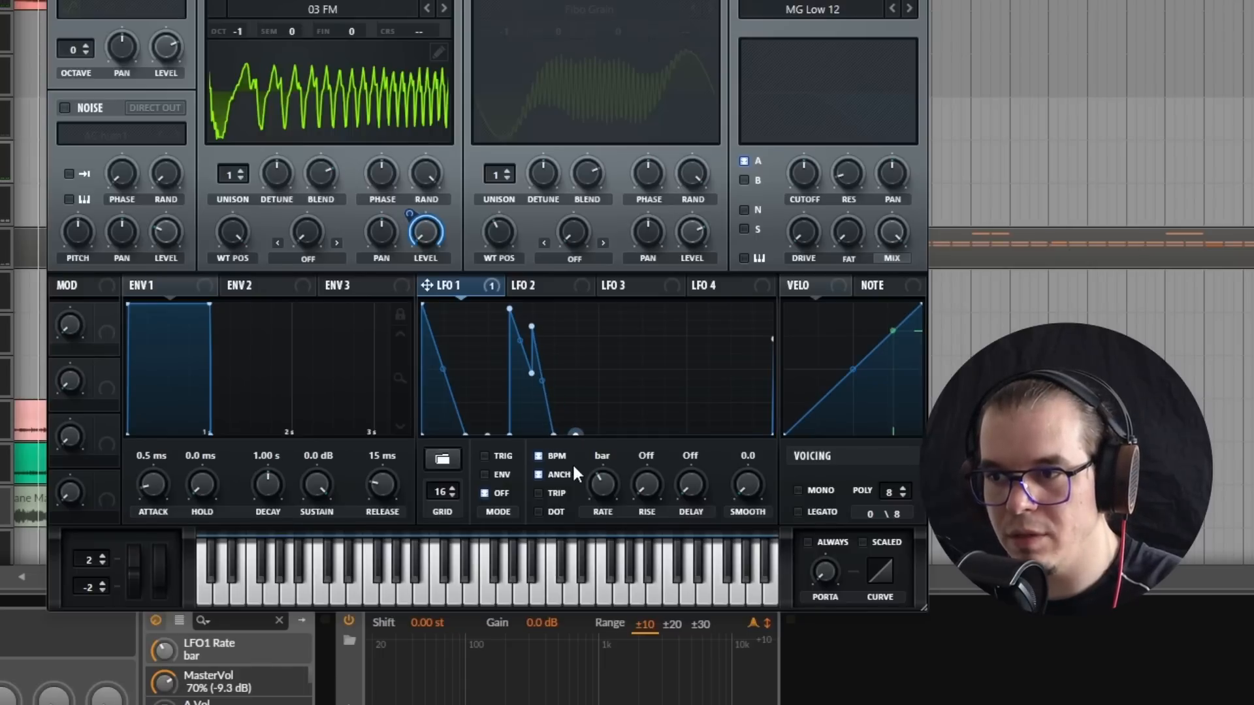
{"action": "double_click", "coordinate": [554, 432]}
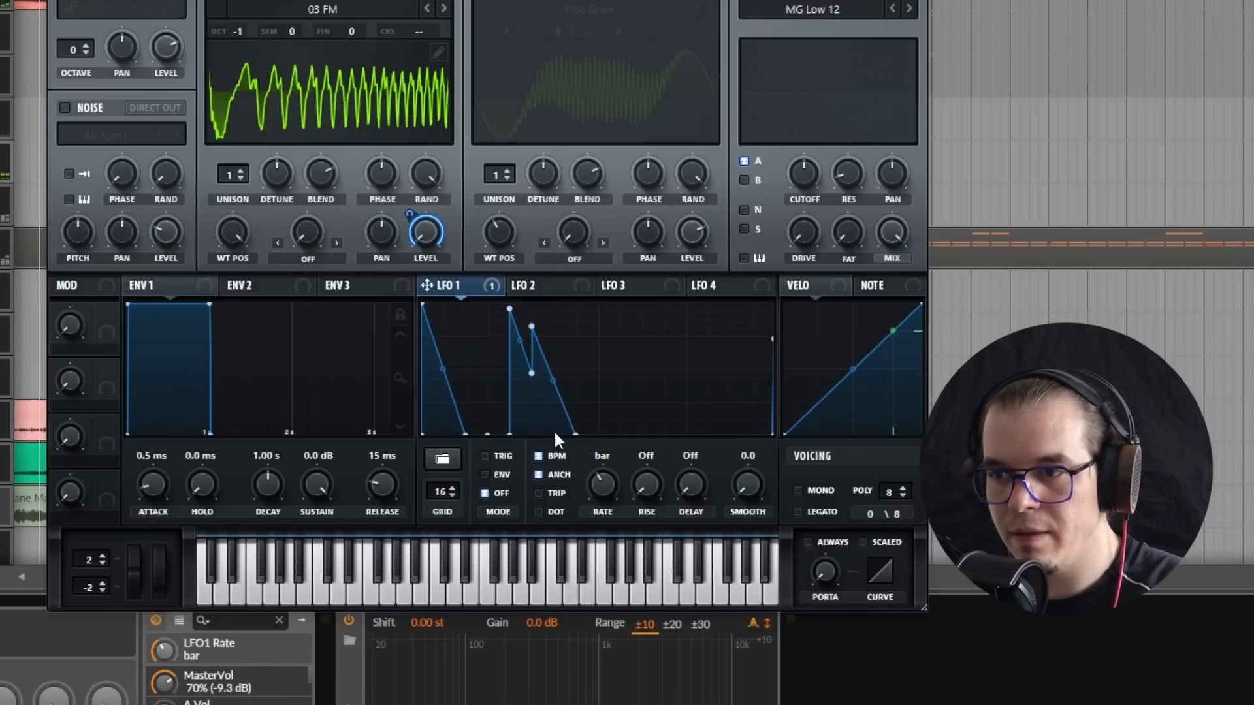
{"action": "left_click_drag", "start_coordinate": [555, 383], "coordinate": [554, 408]}
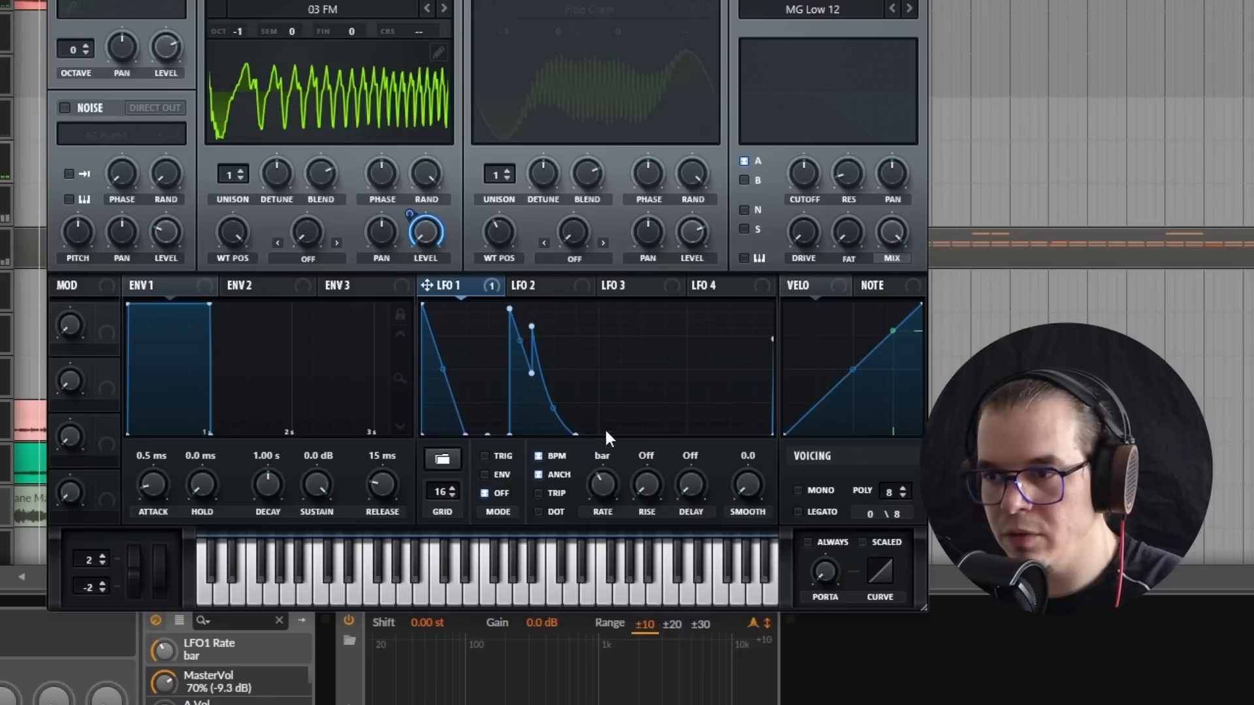
{"action": "left_click", "coordinate": [615, 374], "text": "shift"}
{"action": "left_click", "coordinate": [613, 328], "text": "shift"}
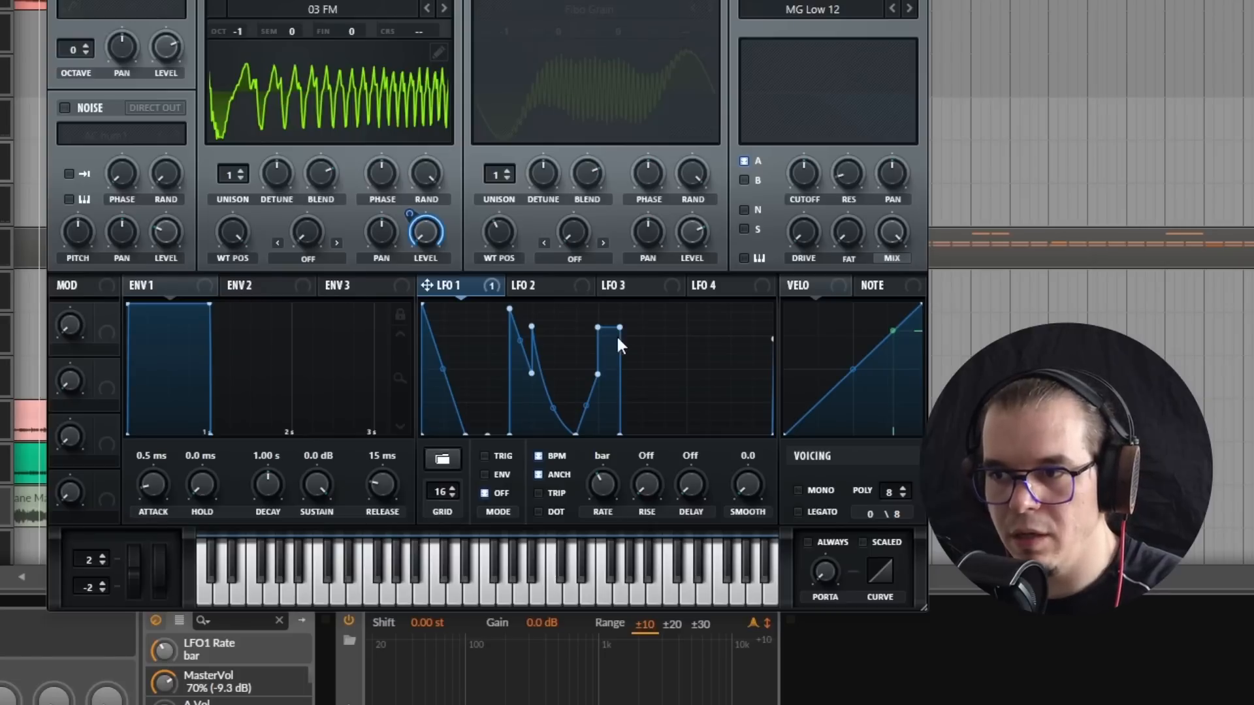
{"action": "left_click", "coordinate": [641, 362], "text": "shift"}
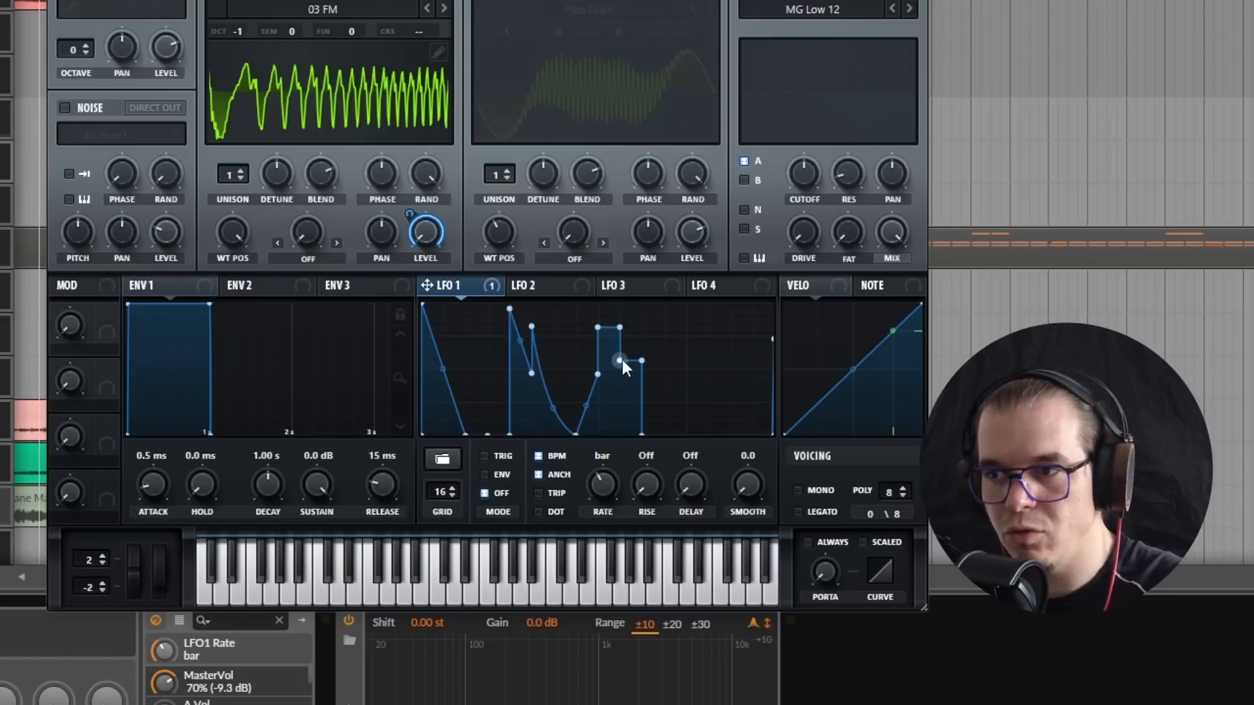
{"action": "key", "text": "ctrl+z"}
{"action": "key", "text": "ctrl+z"}
{"action": "key", "text": "ctrl+z"}
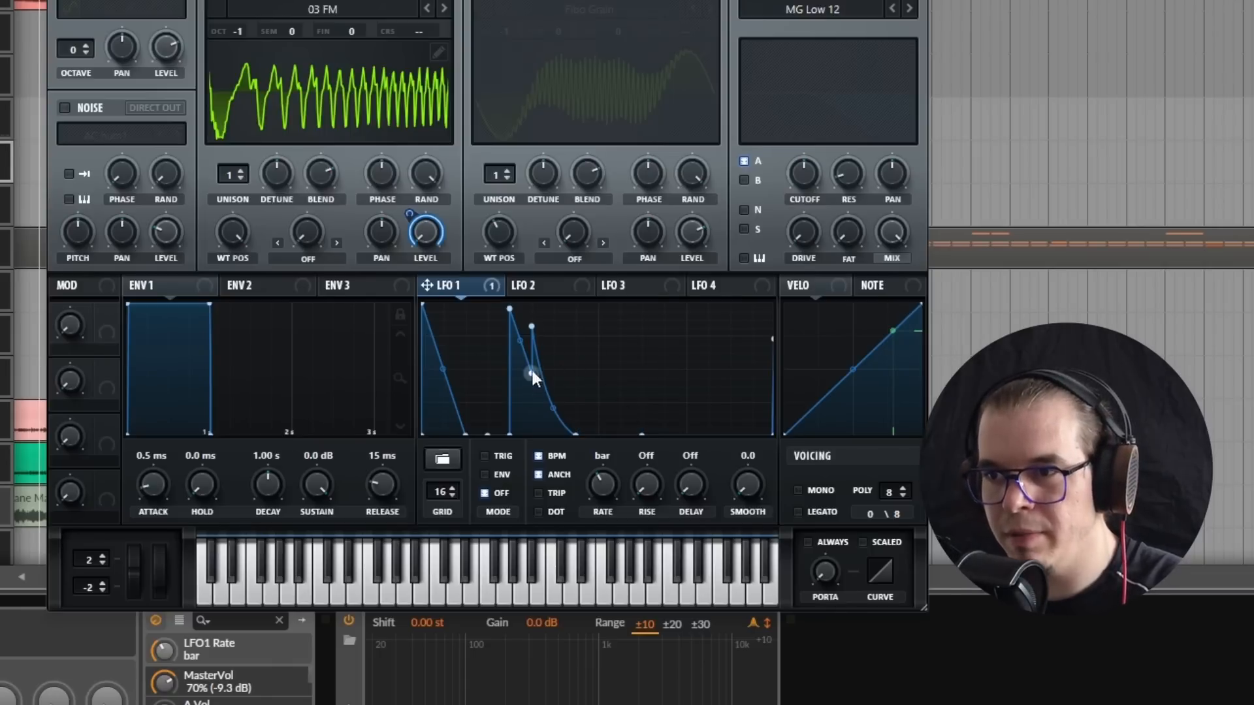
Step: Add a double spike on grid steps 11 and 12 of LFO 1, with a valley about one third high and a two-step final decay
{"action": "left_click", "coordinate": [646, 306], "text": "shift"}
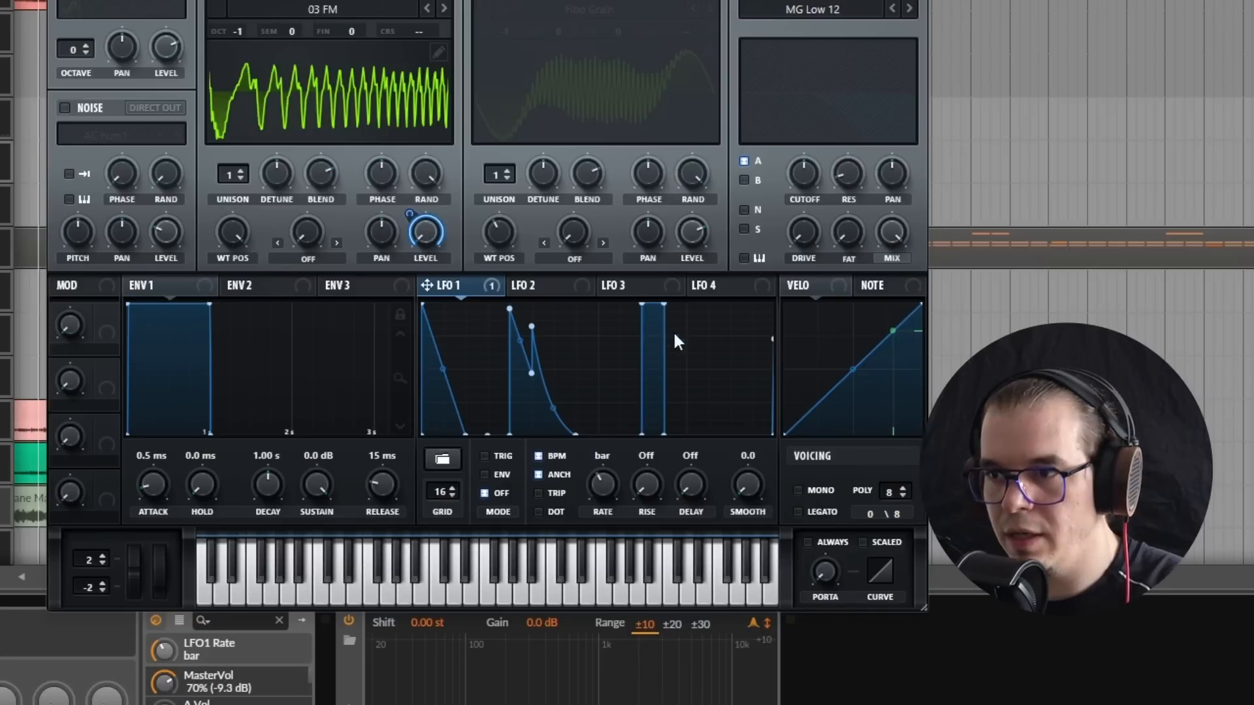
{"action": "left_click", "coordinate": [673, 332], "text": "shift"}
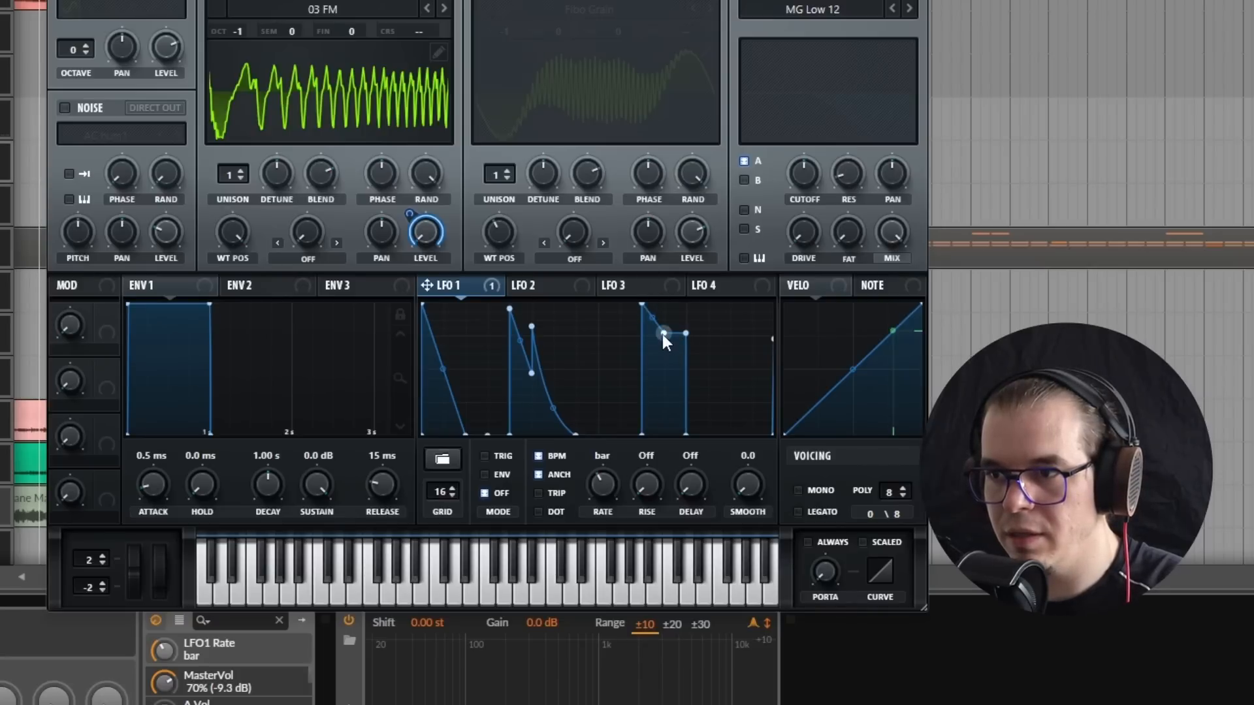
{"action": "left_click_drag", "start_coordinate": [685, 334], "coordinate": [703, 428]}
{"action": "left_click", "coordinate": [688, 432], "text": "shift"}
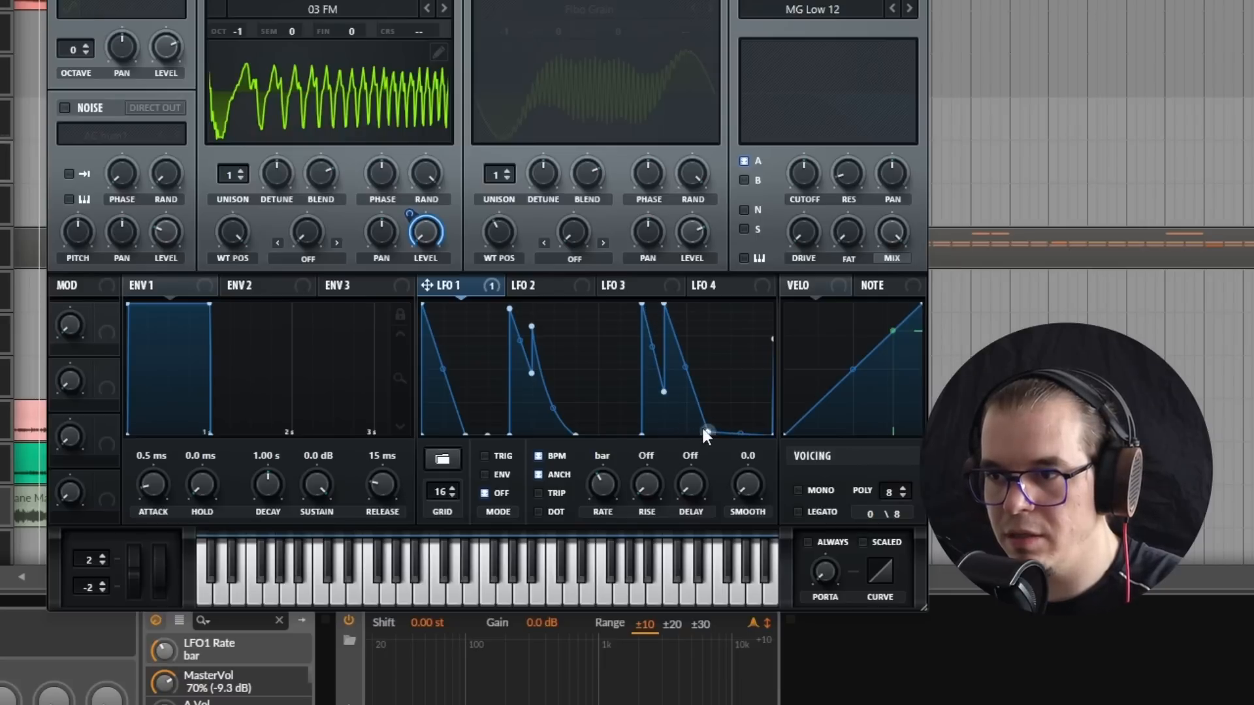
{"action": "left_click_drag", "start_coordinate": [689, 377], "coordinate": [686, 438]}
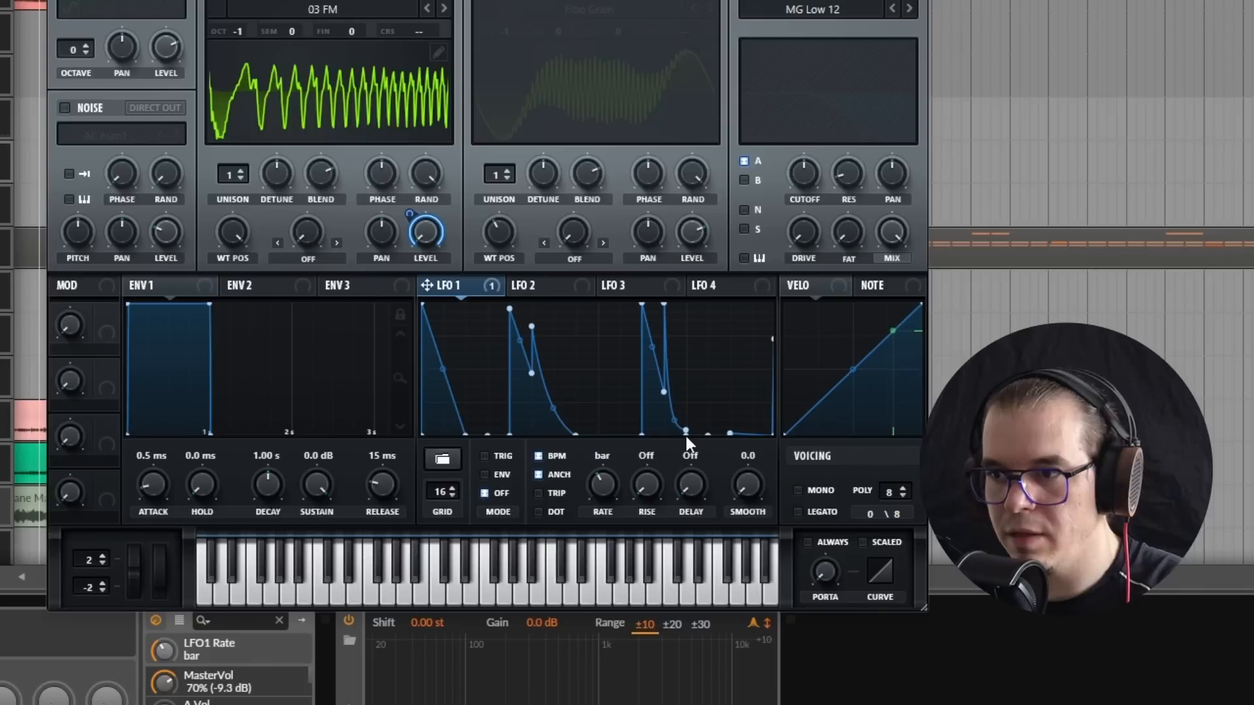
{"action": "double_click", "coordinate": [688, 430]}
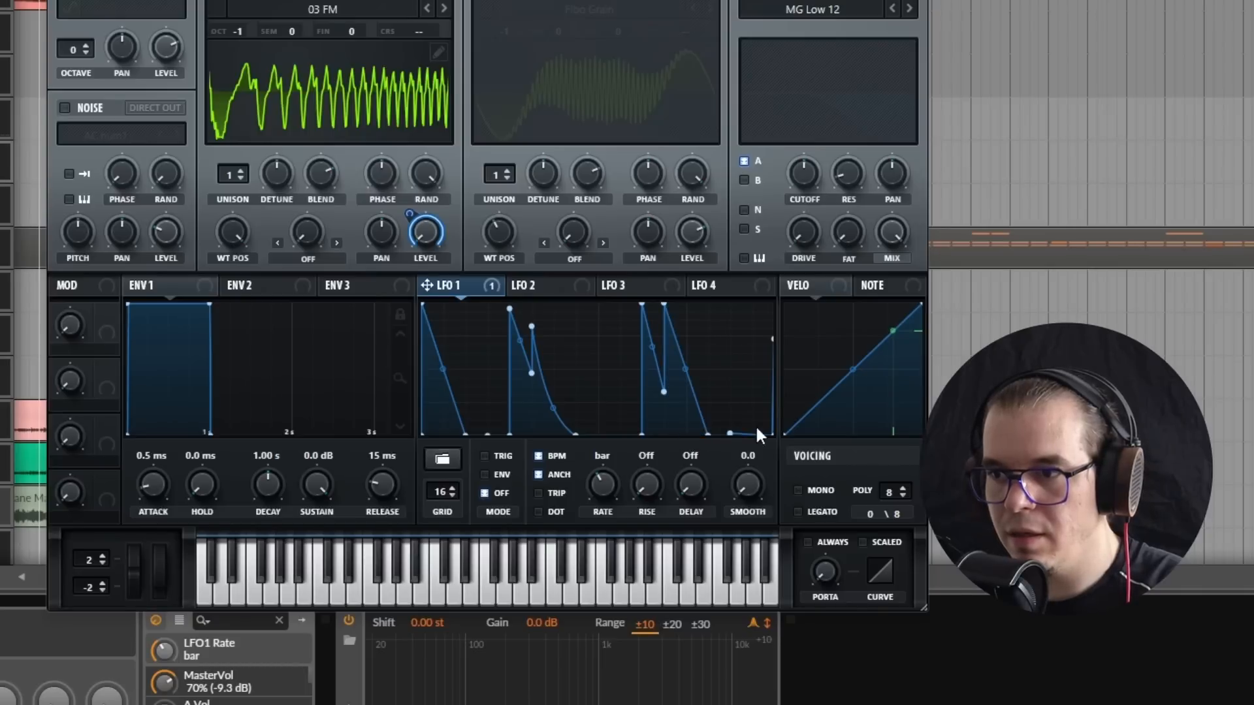
Step: Add a falling spike on grid step 15 of LFO 1, and give it and the step 12 spike inward-curved decays with step 12's peak slightly lower
{"action": "left_click_drag", "start_coordinate": [730, 432], "coordinate": [730, 303]}
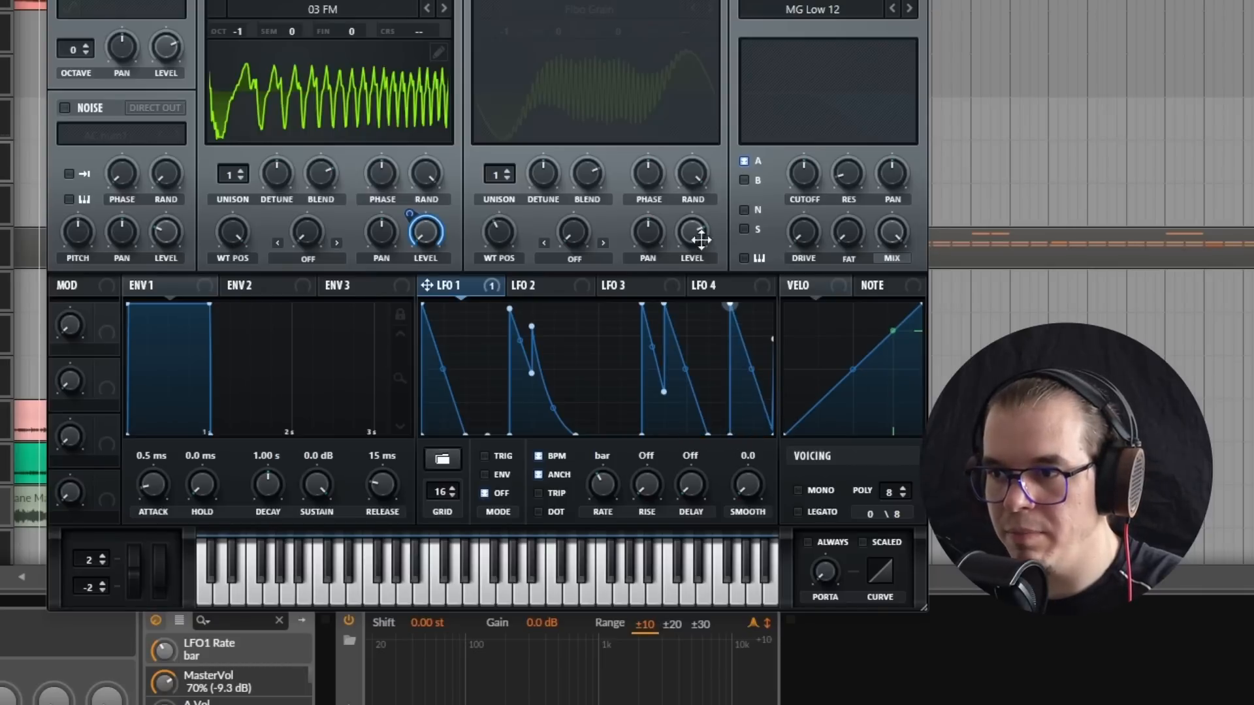
{"action": "left_click_drag", "start_coordinate": [742, 389], "coordinate": [682, 380]}
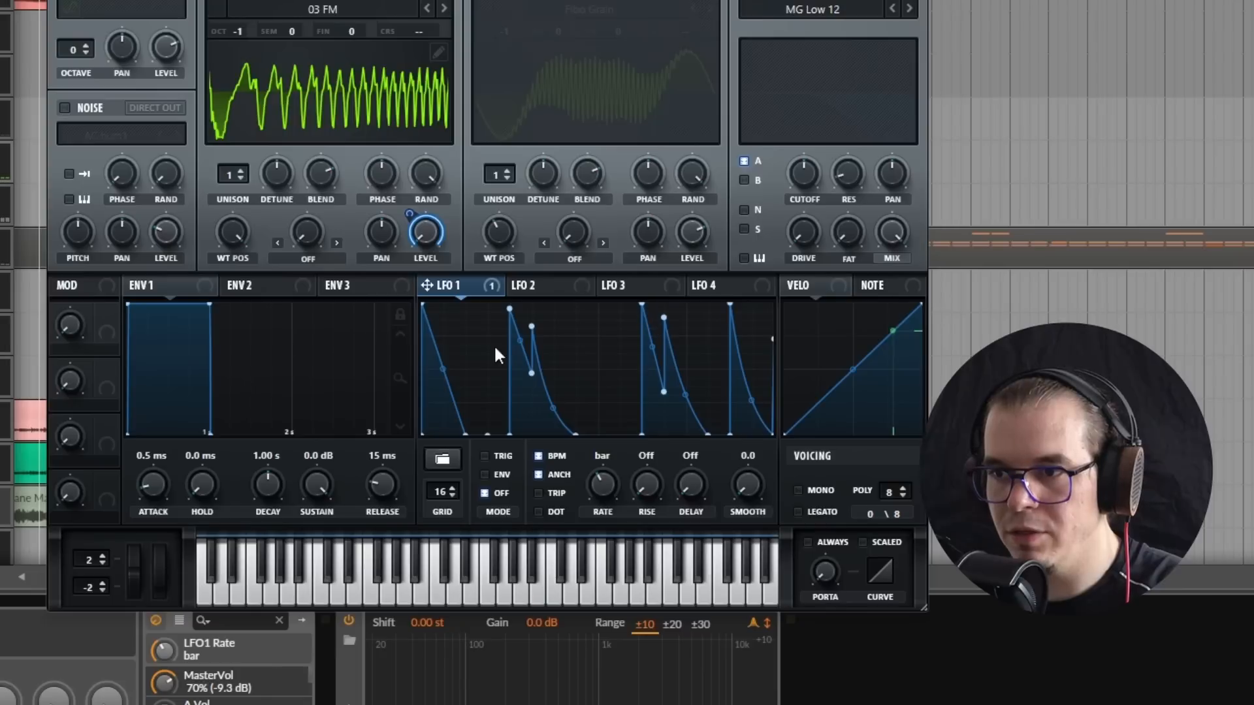
Step: Raise the peak on step 6 to match the one on step 12, and set LFO 1 to trigger mode
{"action": "left_click_drag", "start_coordinate": [532, 326], "coordinate": [527, 318]}
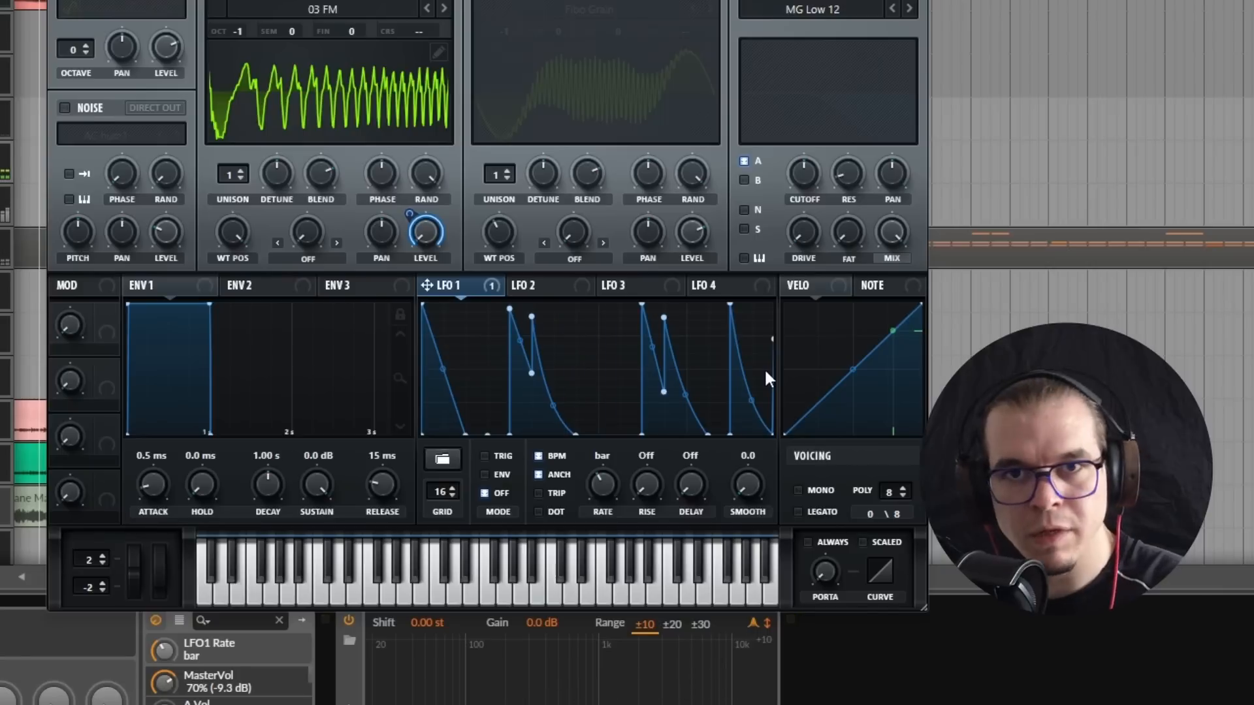
{"action": "left_click", "coordinate": [496, 458]}
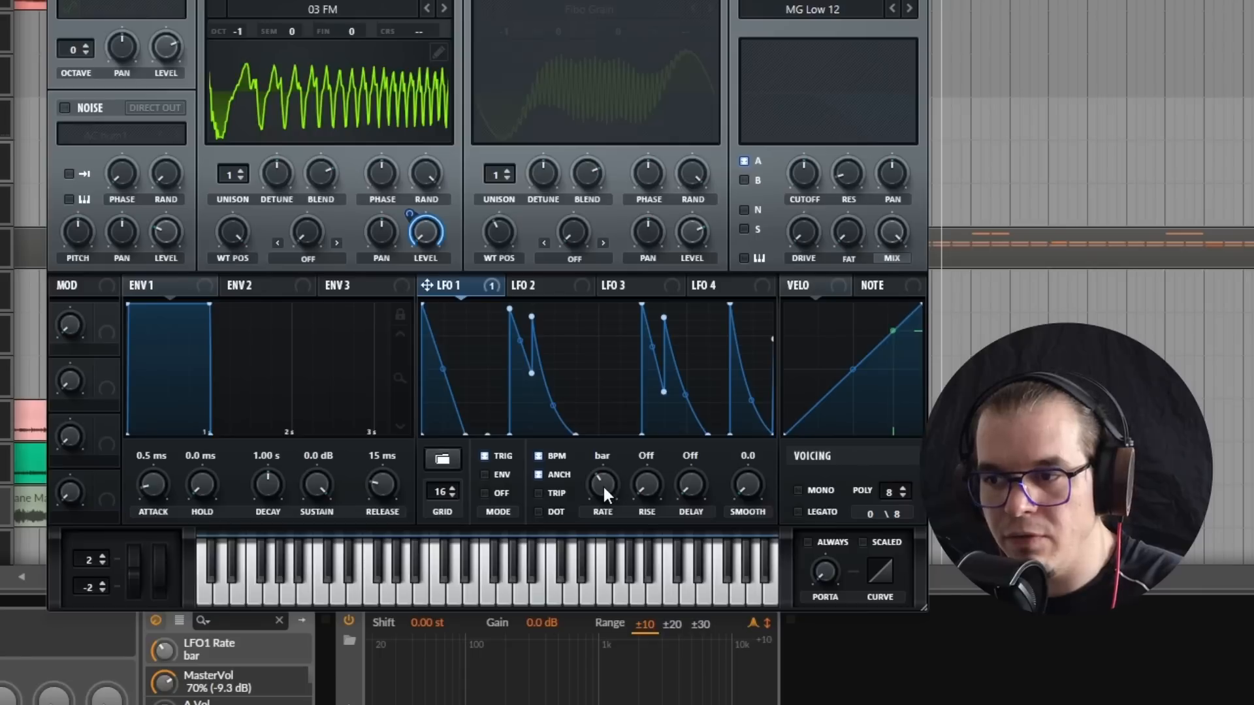
Step: Bypass LFO 1's modulation of oscillator A's level and assign LFO 2 to that level instead
{"action": "mouse_move", "coordinate": [604, 487]}
{"action": "left_mouse_down"}
{"action": "mouse_move", "coordinate": [590, 490]}
{"action": "mouse_move", "coordinate": [616, 490]}
{"action": "left_mouse_up"}
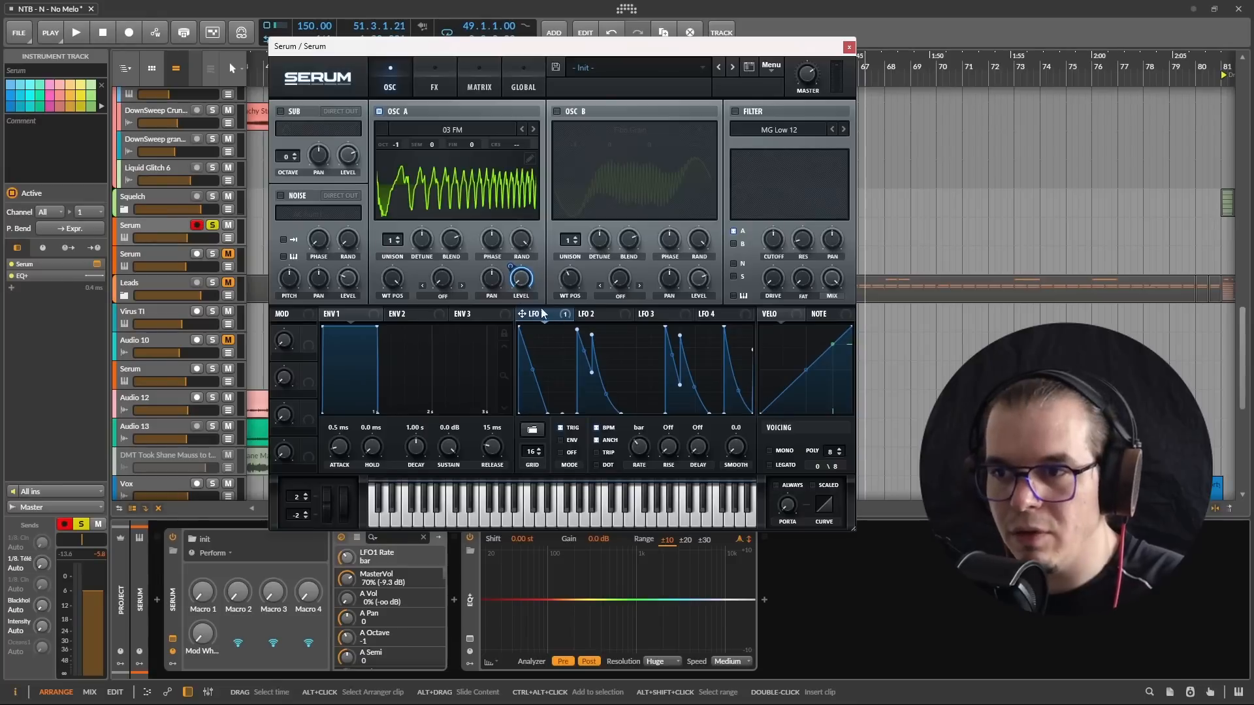
{"action": "right_click", "coordinate": [522, 282]}
{"action": "left_click", "coordinate": [577, 318]}
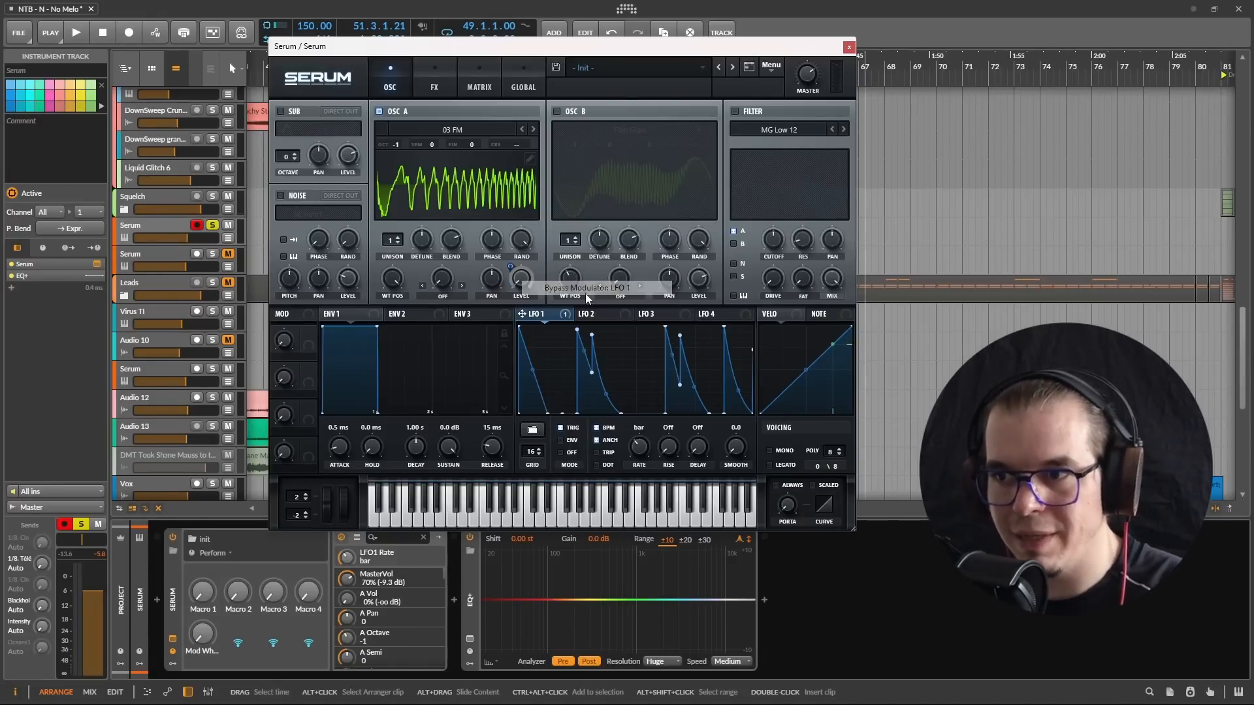
{"action": "left_click", "coordinate": [600, 314]}
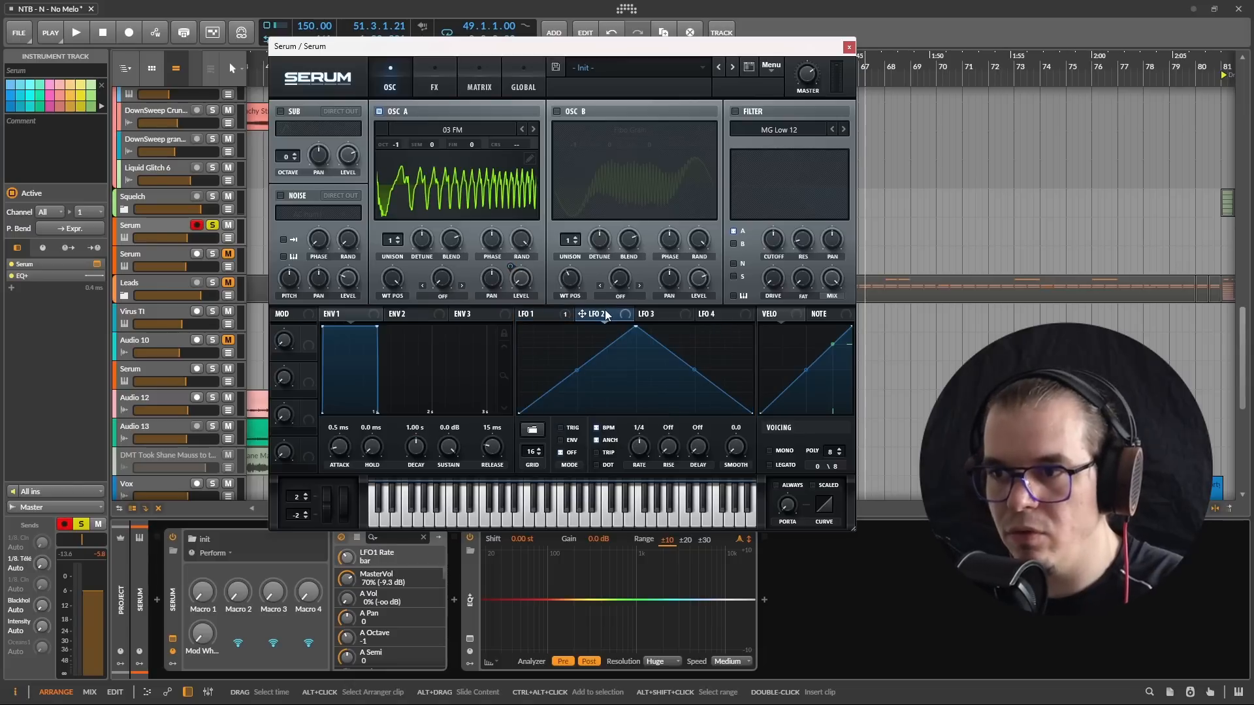
{"action": "left_click_drag", "start_coordinate": [581, 314], "coordinate": [519, 281]}
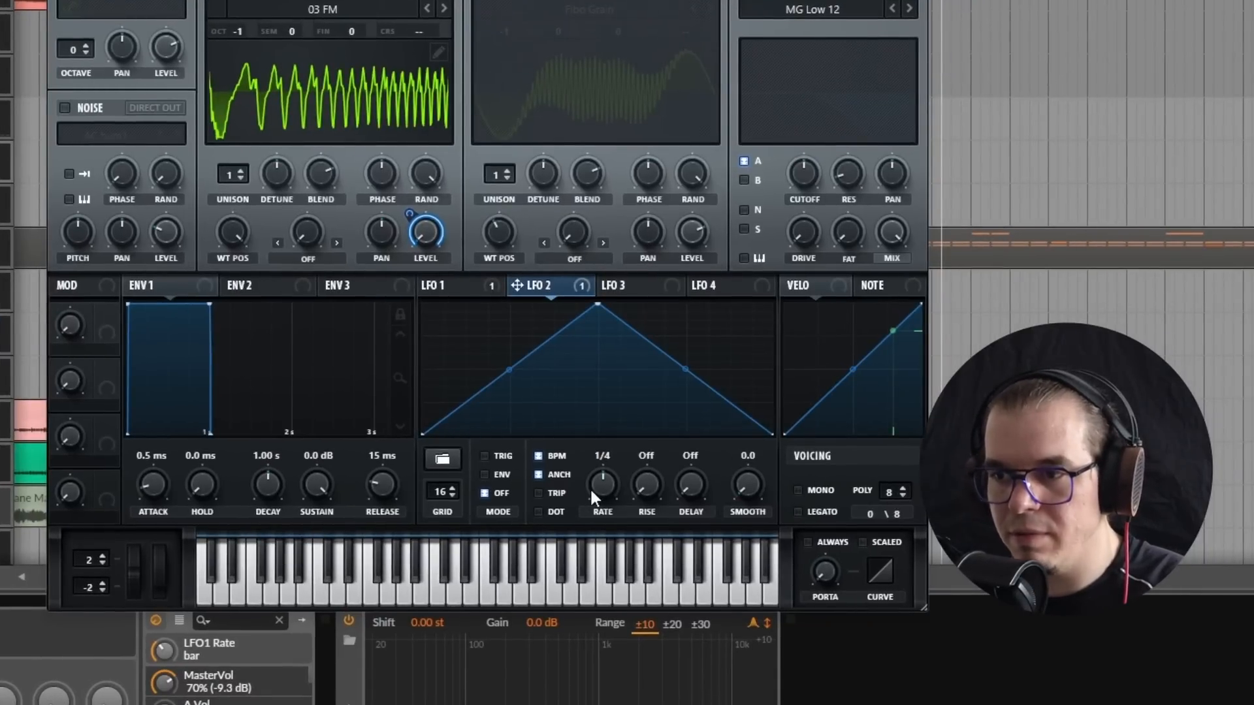
Step: Set LFO 2 to a one-bar rate and trigger mode, and redraw it with two-step falling spikes on grid steps 1 and 4
{"action": "left_click_drag", "start_coordinate": [601, 481], "coordinate": [576, 487]}
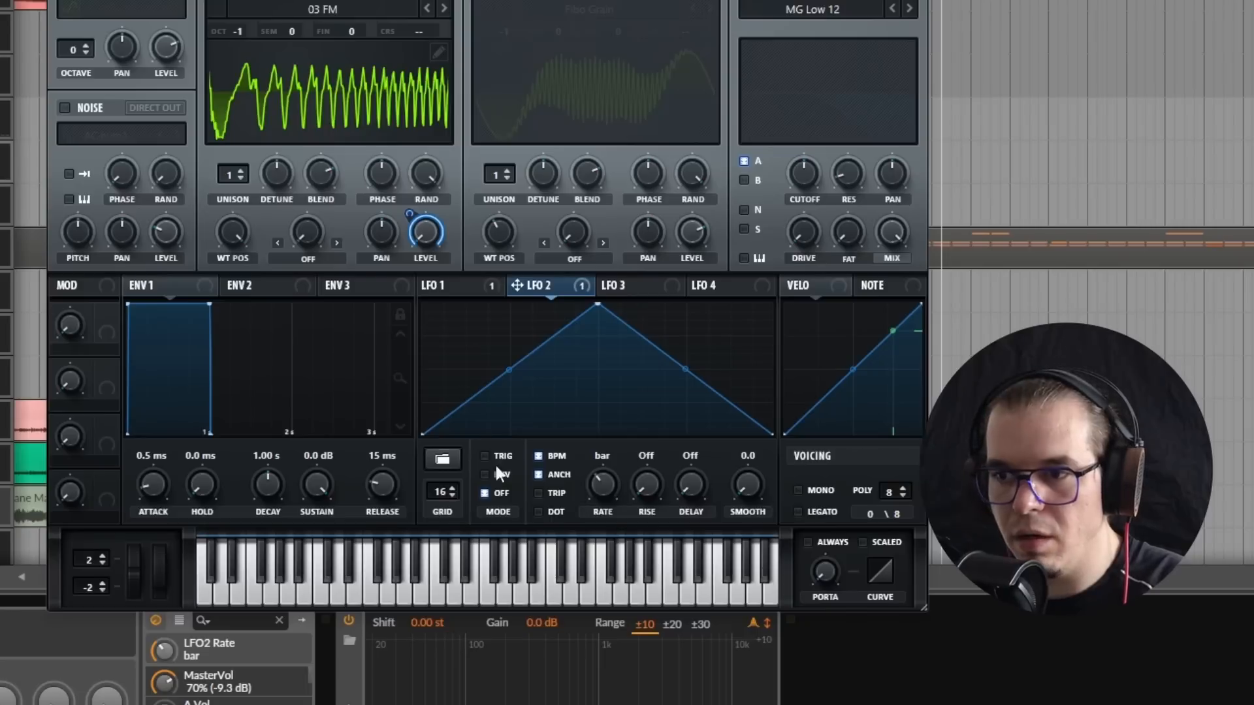
{"action": "mouse_move", "coordinate": [428, 433]}
{"action": "left_mouse_down"}
{"action": "mouse_move", "coordinate": [425, 481]}
{"action": "mouse_move", "coordinate": [546, 525]}
{"action": "mouse_move", "coordinate": [923, 585]}
{"action": "left_mouse_up"}
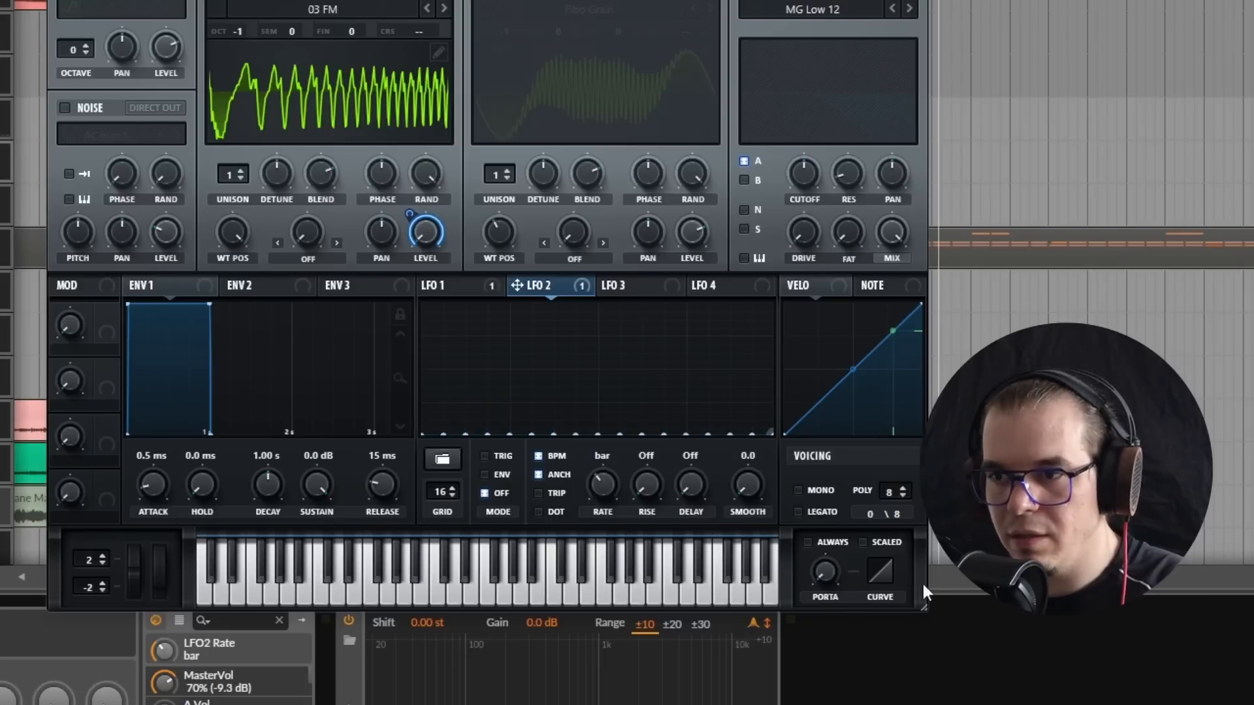
{"action": "left_click_drag", "start_coordinate": [438, 349], "coordinate": [449, 442]}
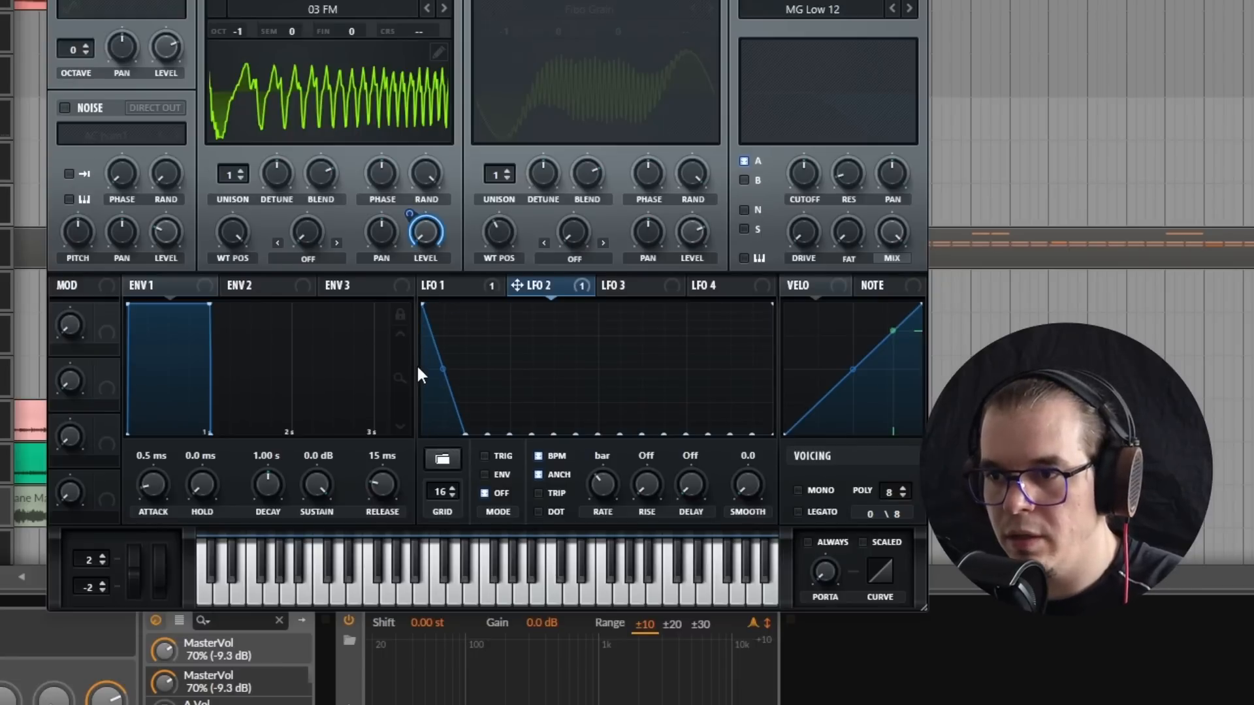
{"action": "left_click_drag", "start_coordinate": [496, 347], "coordinate": [508, 423]}
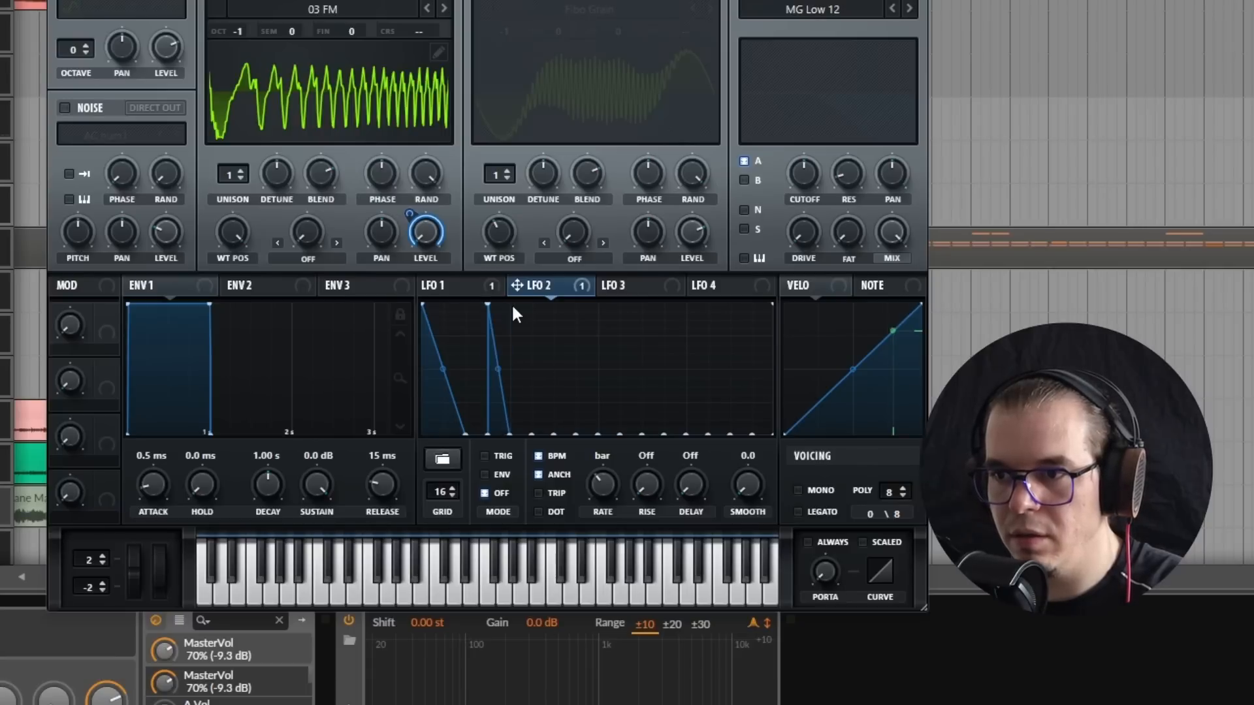
{"action": "double_click", "coordinate": [510, 431]}
{"action": "left_click", "coordinate": [499, 457]}
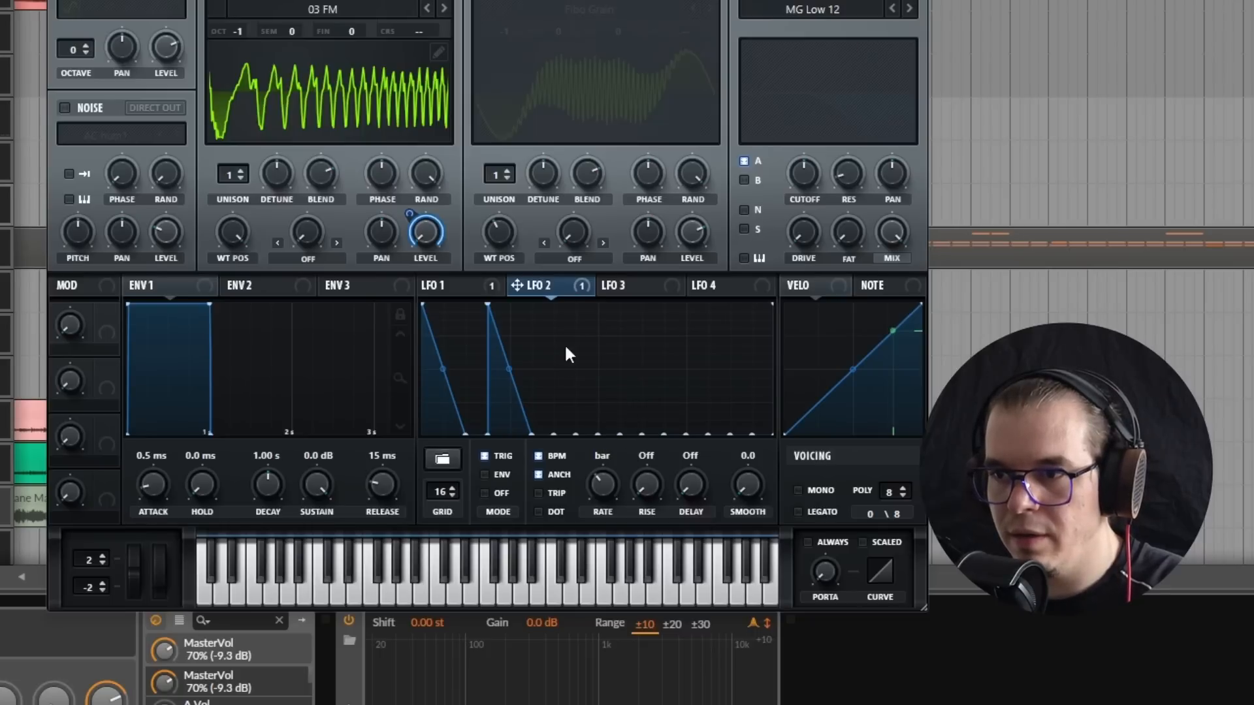
Step: Add an inward-curved rising ramp across grid steps 7 and 8 of LFO 2, and bend the first two decays slightly inward
{"action": "left_click_drag", "start_coordinate": [591, 352], "coordinate": [571, 279]}
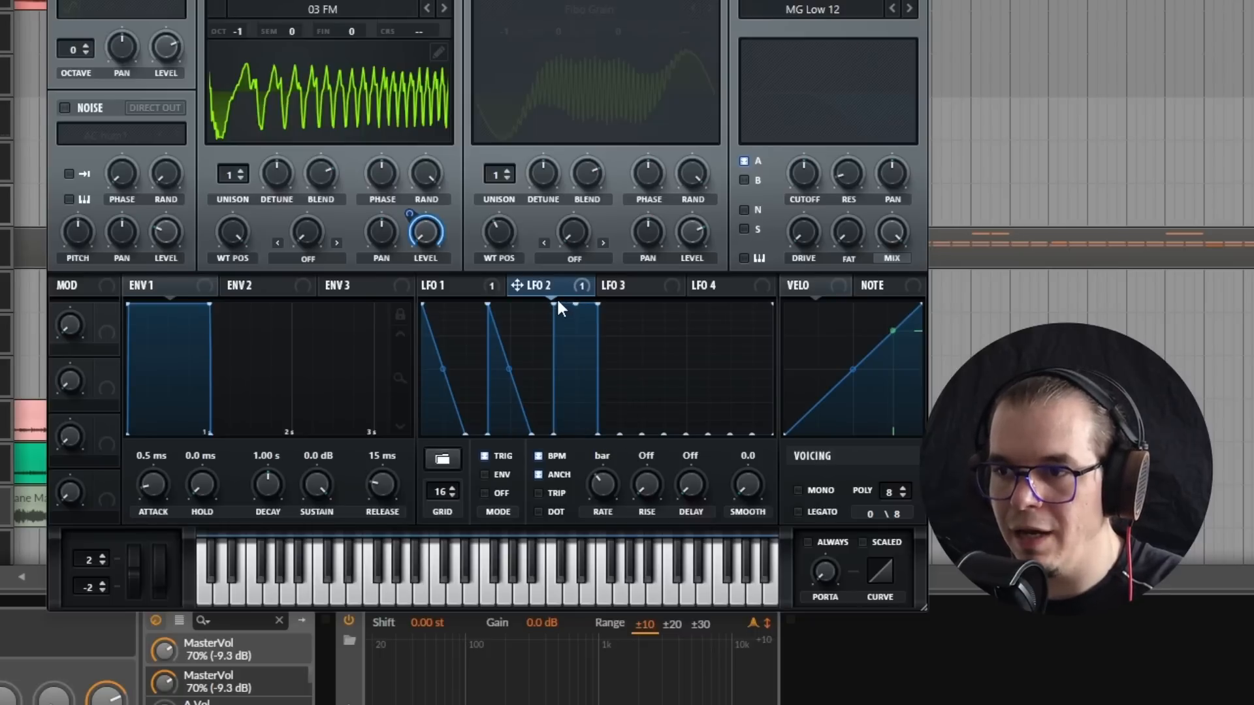
{"action": "double_click", "coordinate": [554, 303]}
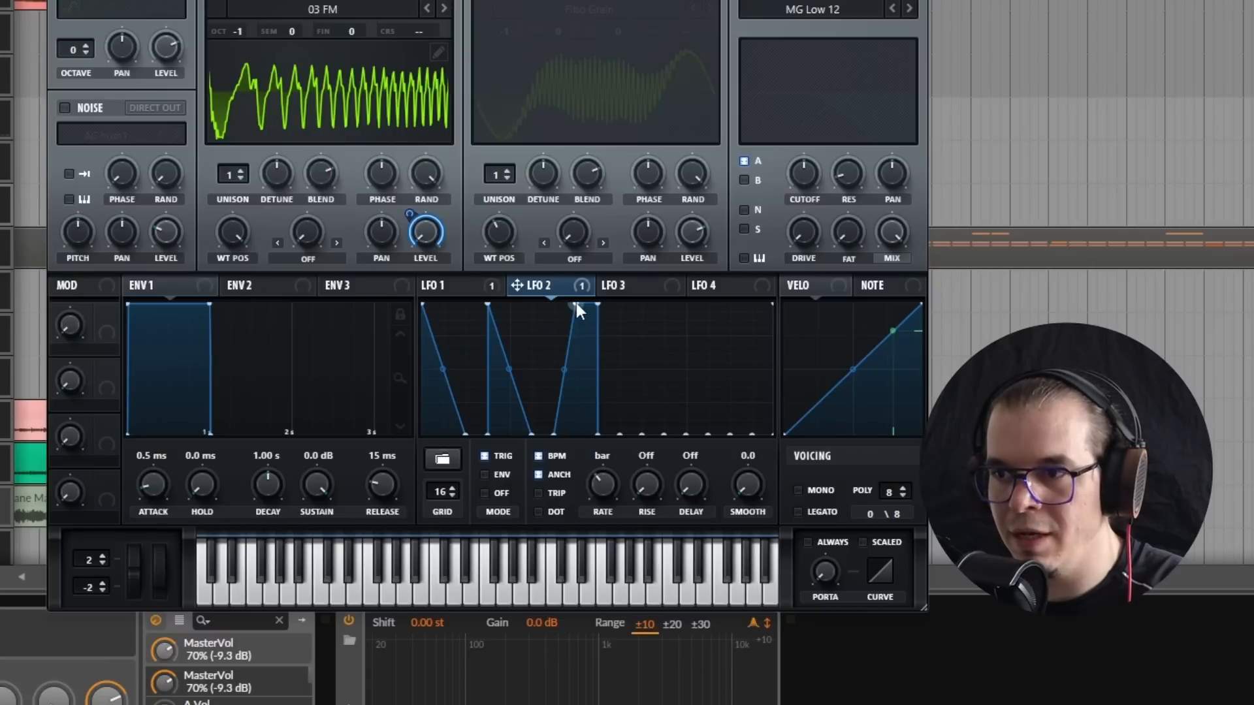
{"action": "double_click", "coordinate": [576, 303]}
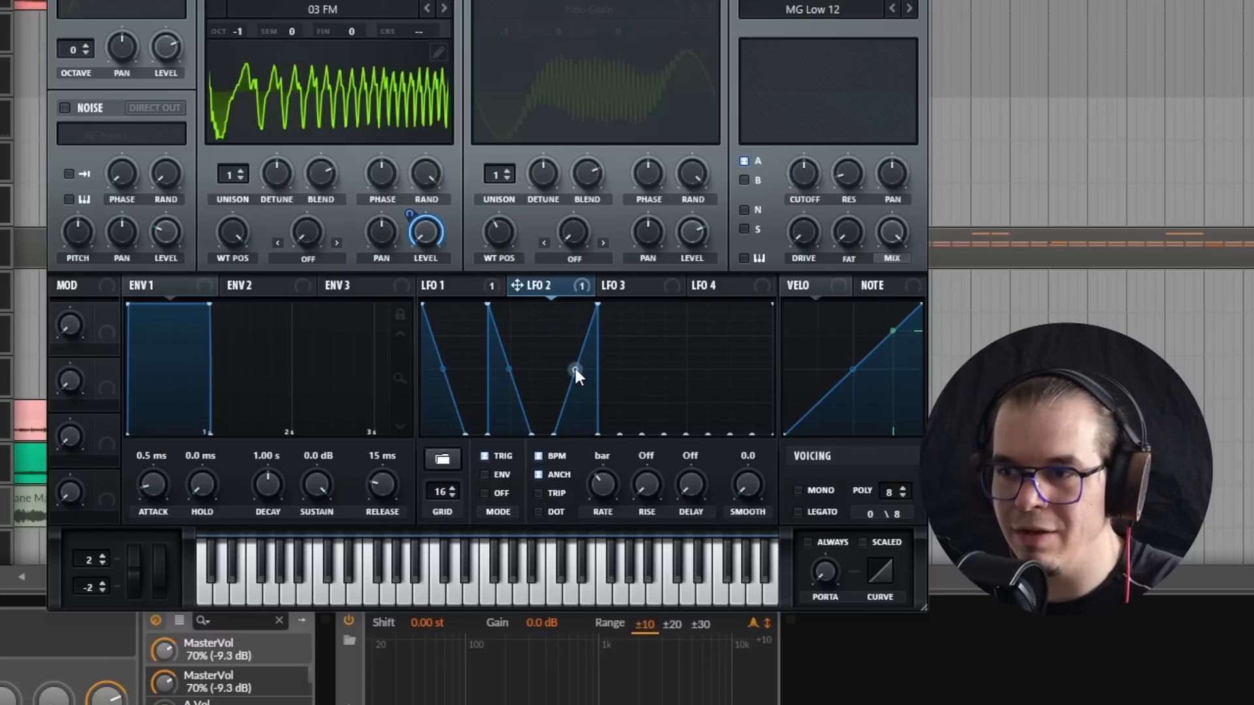
{"action": "left_click_drag", "start_coordinate": [575, 371], "coordinate": [580, 377]}
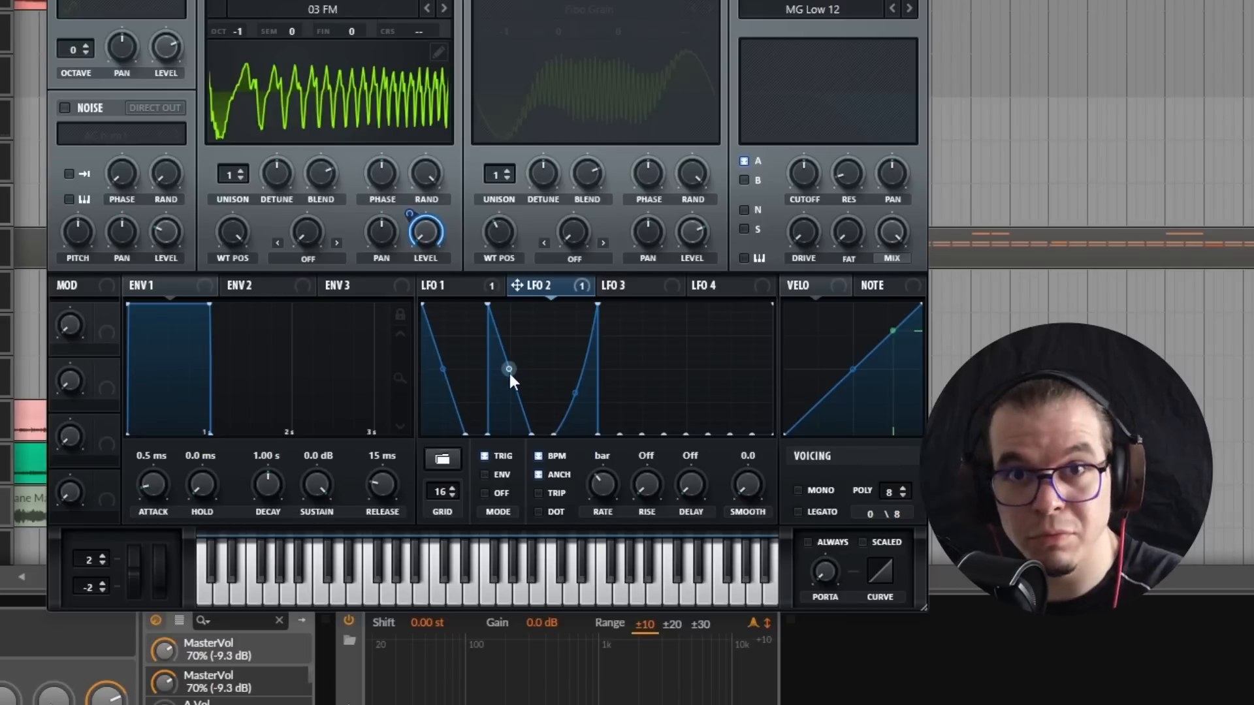
{"action": "left_click_drag", "start_coordinate": [512, 369], "coordinate": [443, 371]}
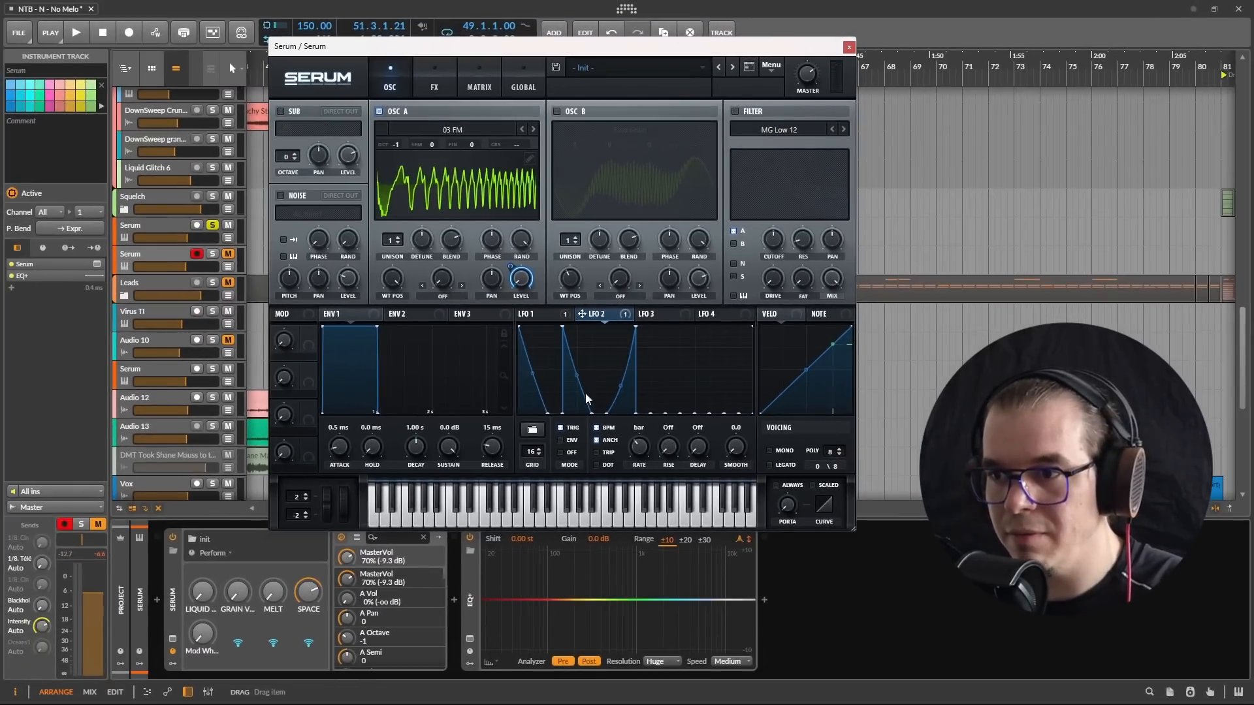
{"action": "key", "text": "space"}
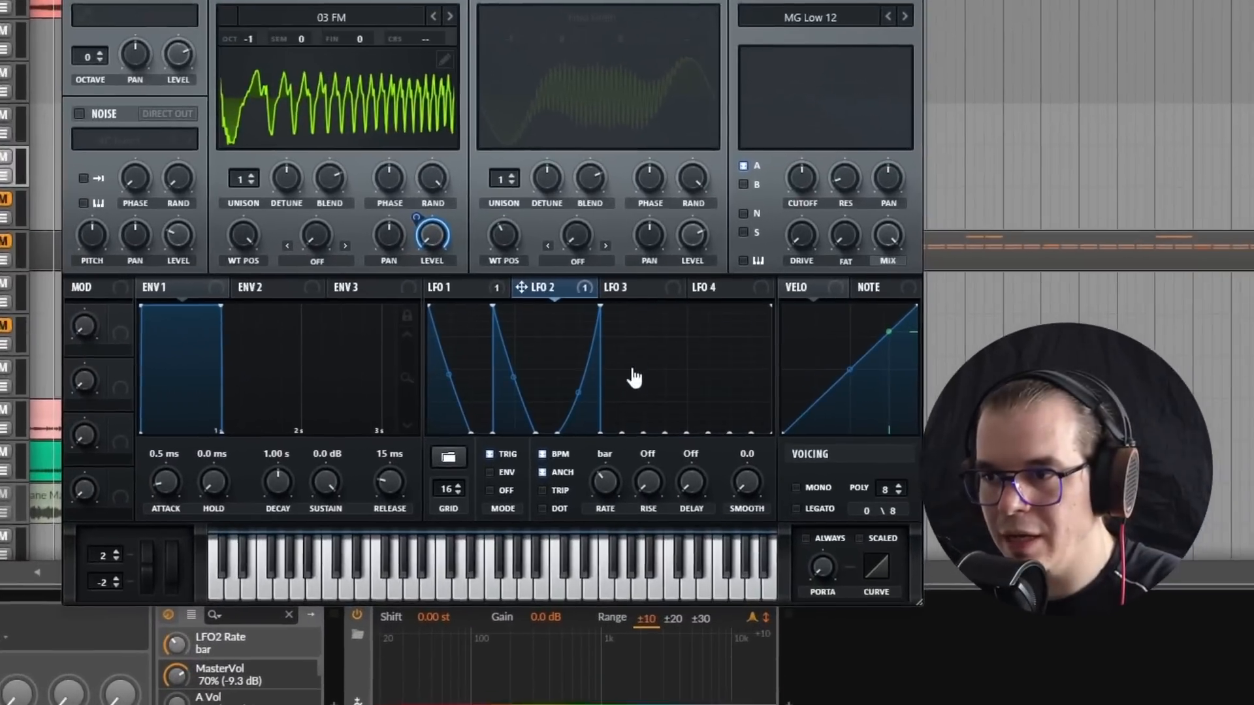
Step: Add falling spikes with two-step decays on grid steps 10, 13 and 15 of LFO 2
{"action": "mouse_move", "coordinate": [658, 373]}
{"action": "left_mouse_down"}
{"action": "mouse_move", "coordinate": [663, 309]}
{"action": "mouse_move", "coordinate": [645, 306]}
{"action": "left_mouse_up"}
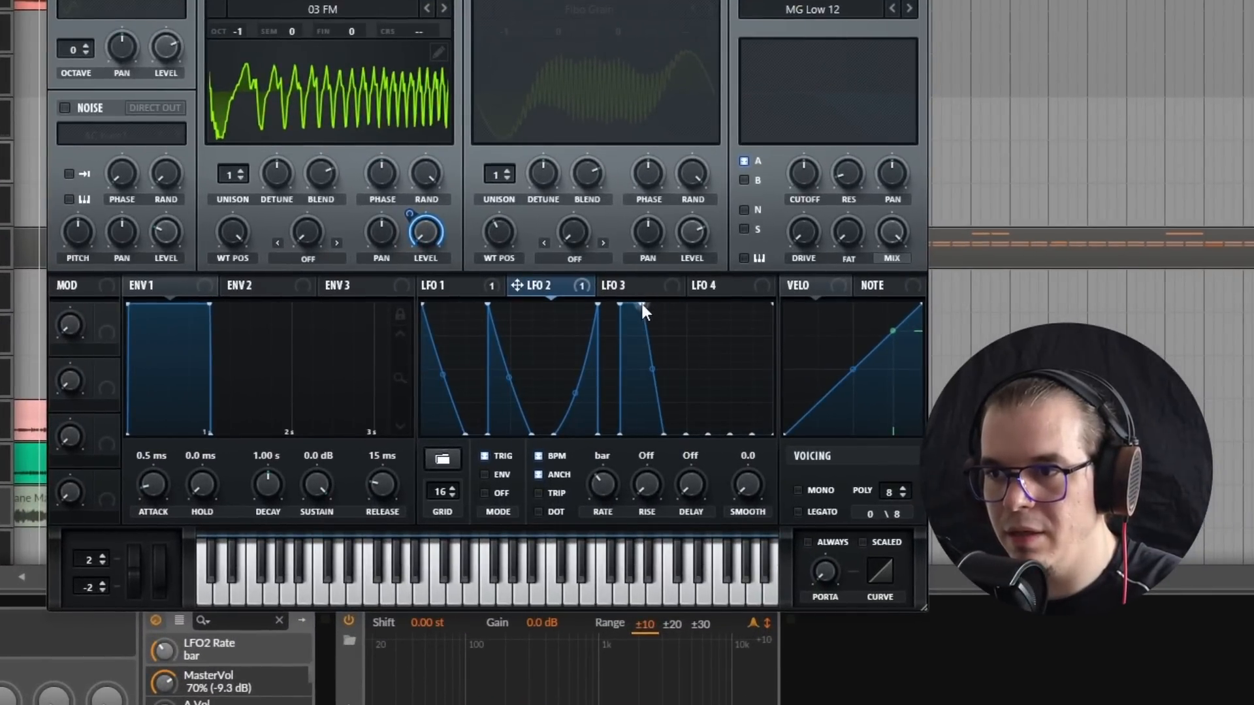
{"action": "double_click", "coordinate": [641, 302]}
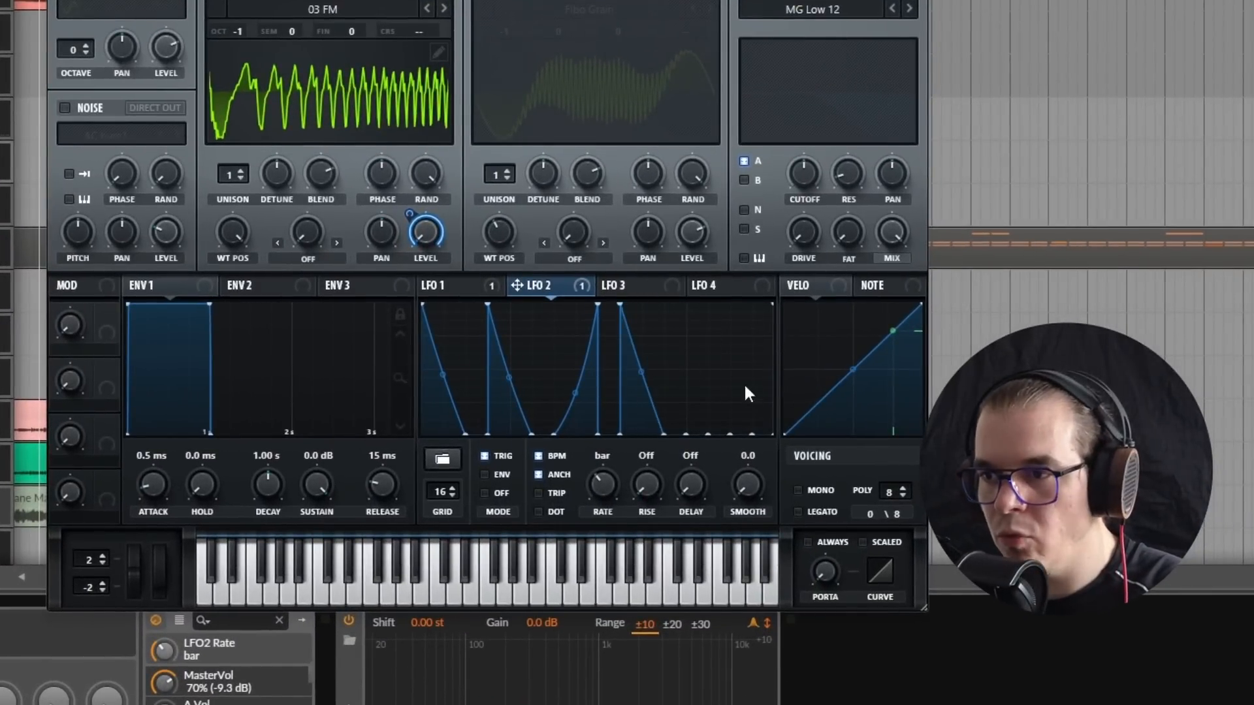
{"action": "mouse_move", "coordinate": [702, 346]}
{"action": "left_mouse_down"}
{"action": "mouse_move", "coordinate": [716, 265]}
{"action": "mouse_move", "coordinate": [703, 310]}
{"action": "mouse_move", "coordinate": [751, 273]}
{"action": "mouse_move", "coordinate": [764, 278]}
{"action": "mouse_move", "coordinate": [779, 461]}
{"action": "left_mouse_up"}
{"action": "double_click", "coordinate": [707, 306]}
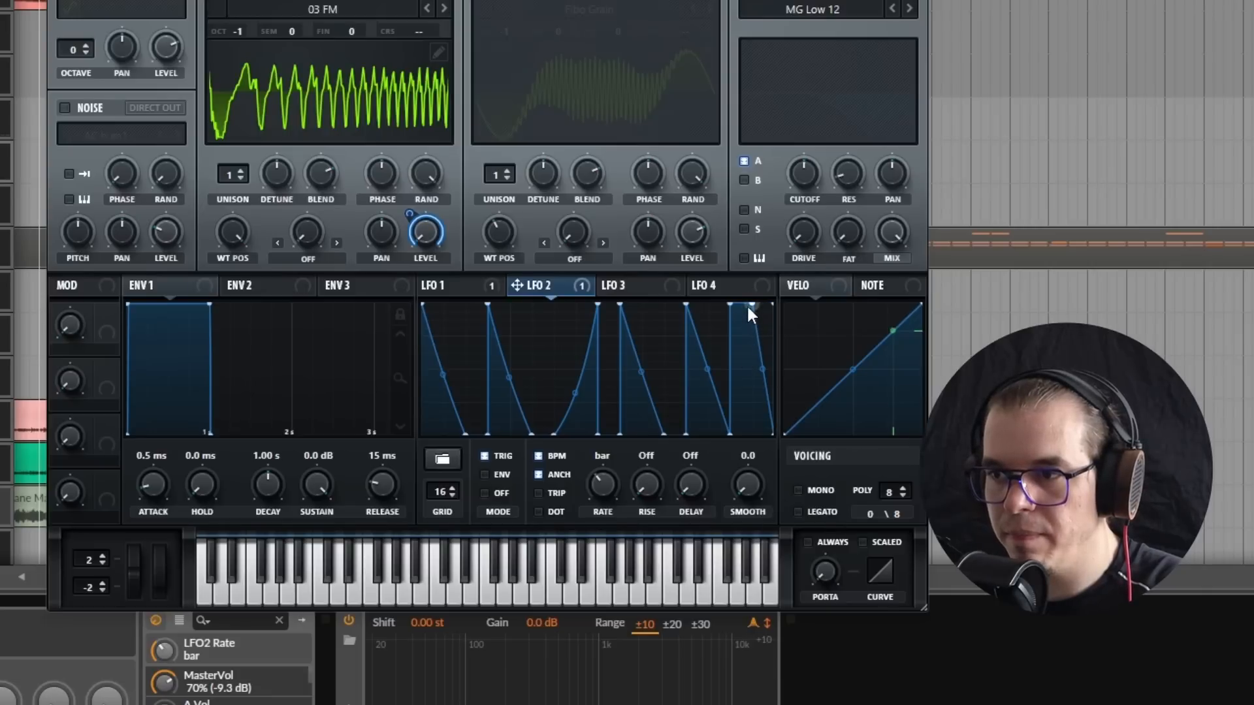
{"action": "double_click", "coordinate": [749, 306]}
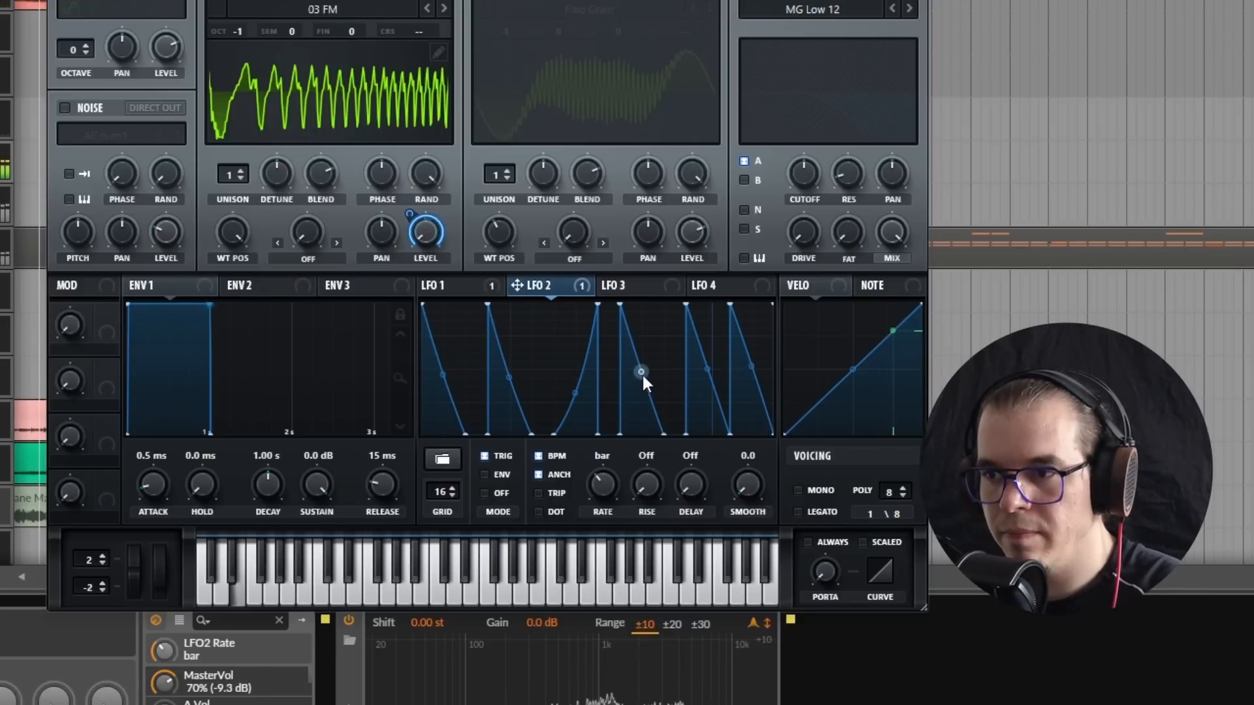
Step: Bend LFO 2's step 10 decay outward and step 13 decay inward, and slant the drop after the rising ramp slightly
{"action": "left_click_drag", "start_coordinate": [642, 371], "coordinate": [642, 358]}
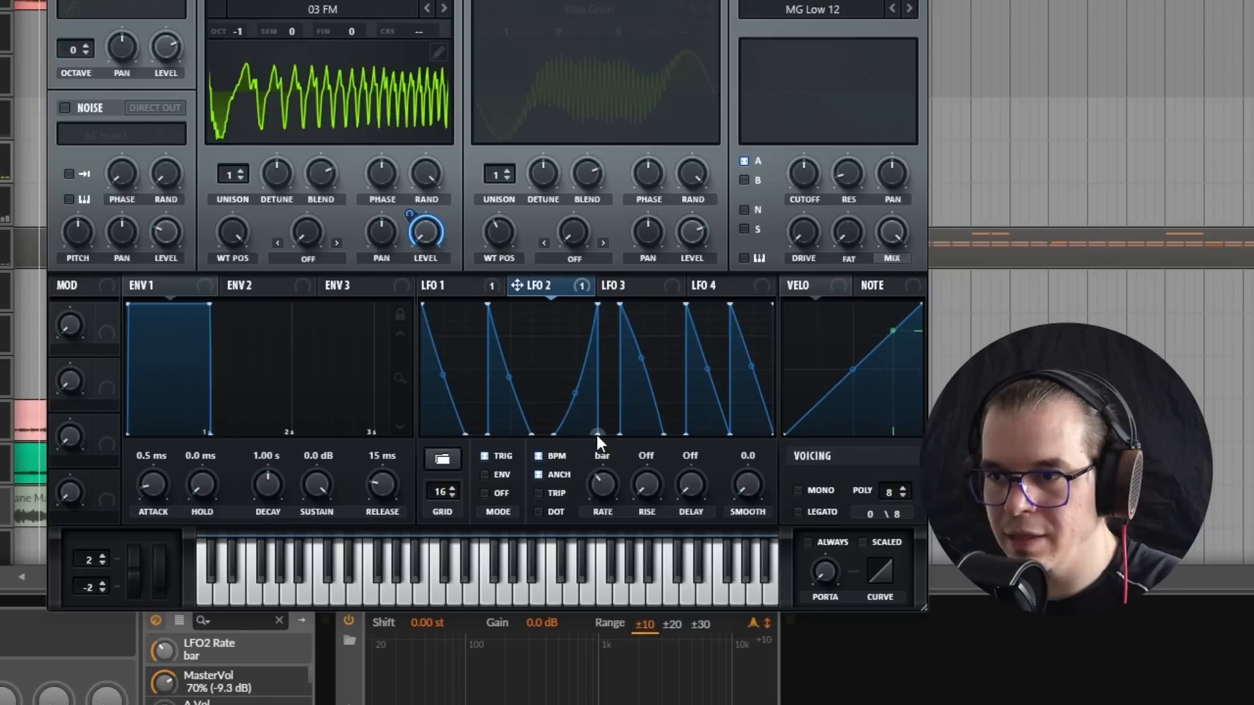
{"action": "left_click_drag", "start_coordinate": [597, 439], "coordinate": [600, 444]}
{"action": "left_click_drag", "start_coordinate": [707, 370], "coordinate": [706, 384]}
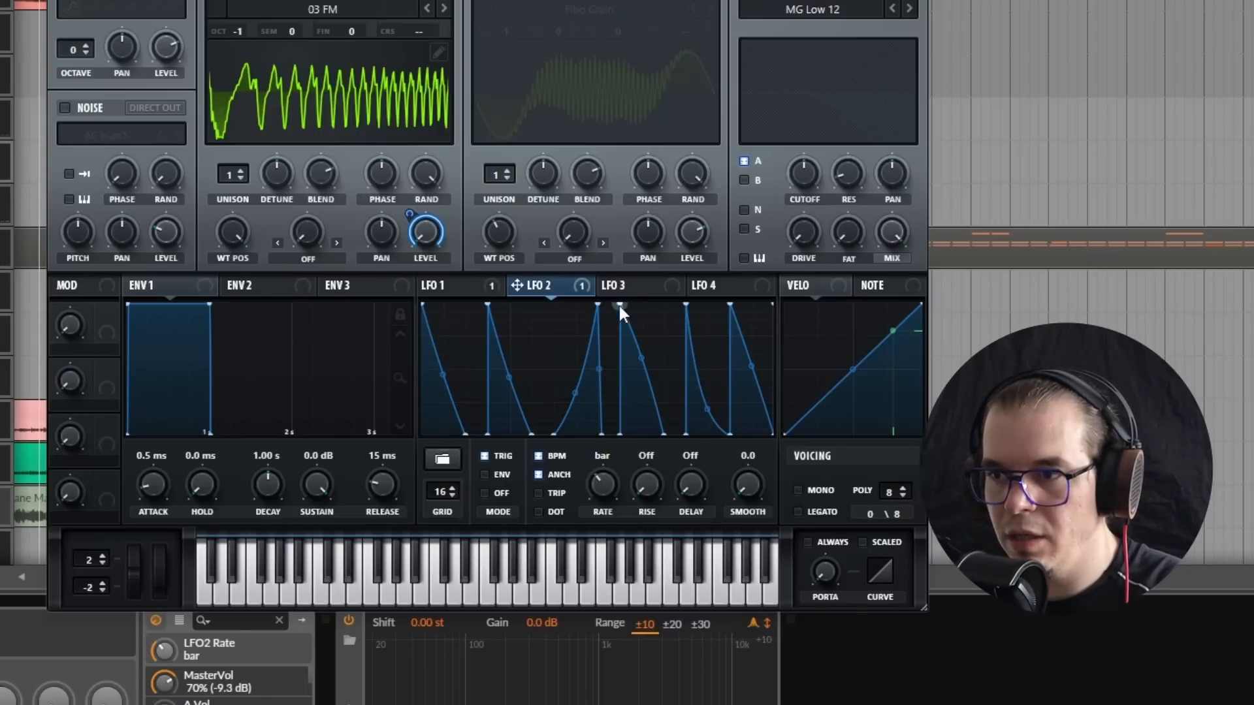
Step: Slightly lower LFO 2's peaks on grid steps 4, 10 and 13, and reduce the inward bend of step 13's decay
{"action": "left_click_drag", "start_coordinate": [619, 305], "coordinate": [685, 316]}
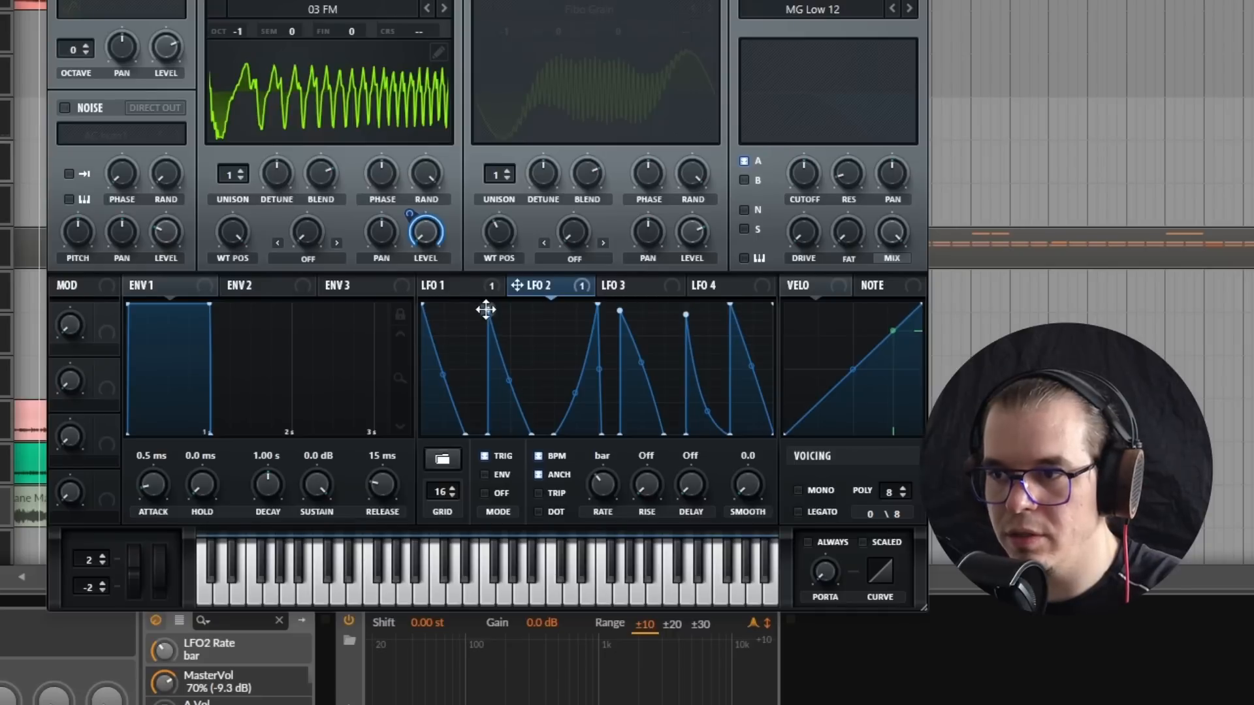
{"action": "left_click_drag", "start_coordinate": [486, 309], "coordinate": [487, 312]}
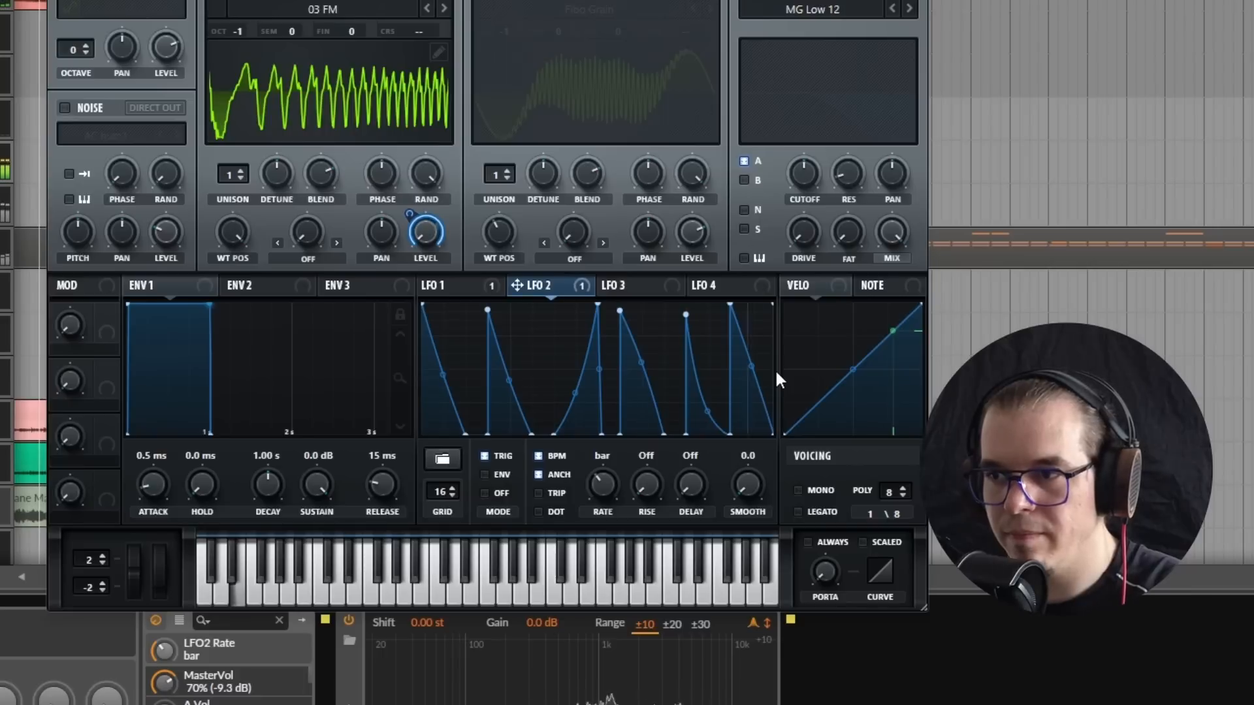
{"action": "left_click_drag", "start_coordinate": [716, 419], "coordinate": [716, 398]}
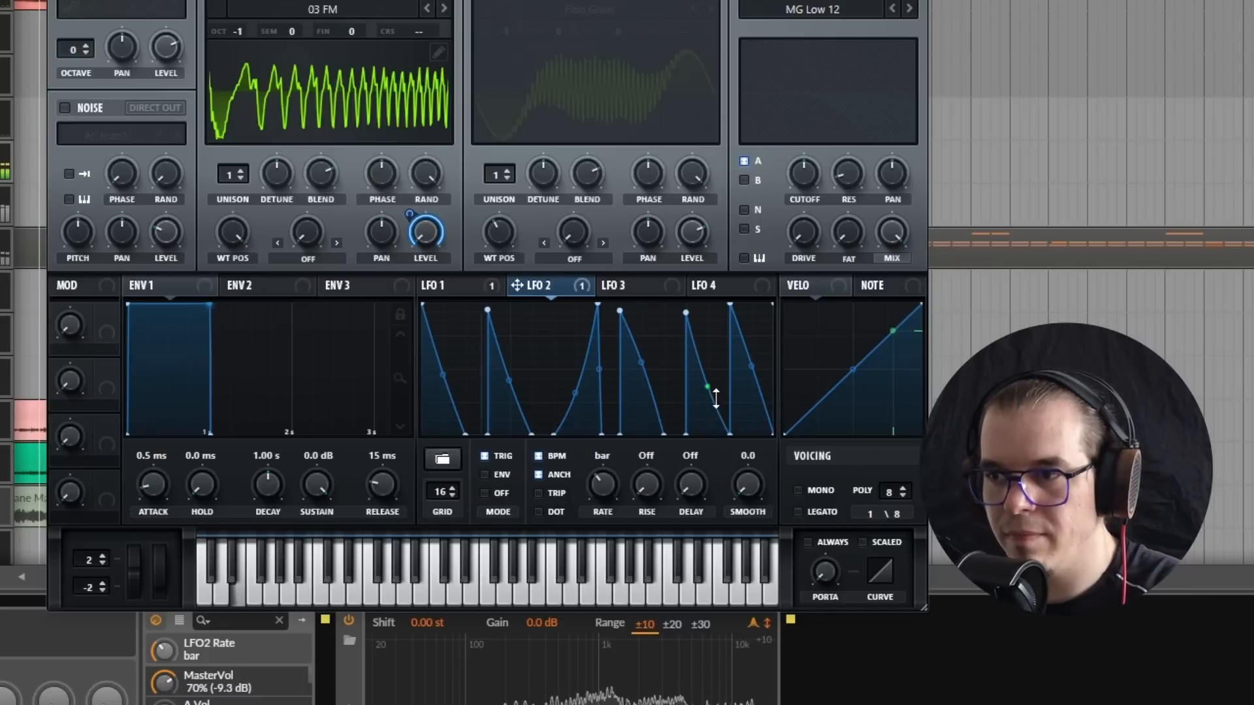
{"action": "left_click_drag", "start_coordinate": [686, 313], "coordinate": [686, 320]}
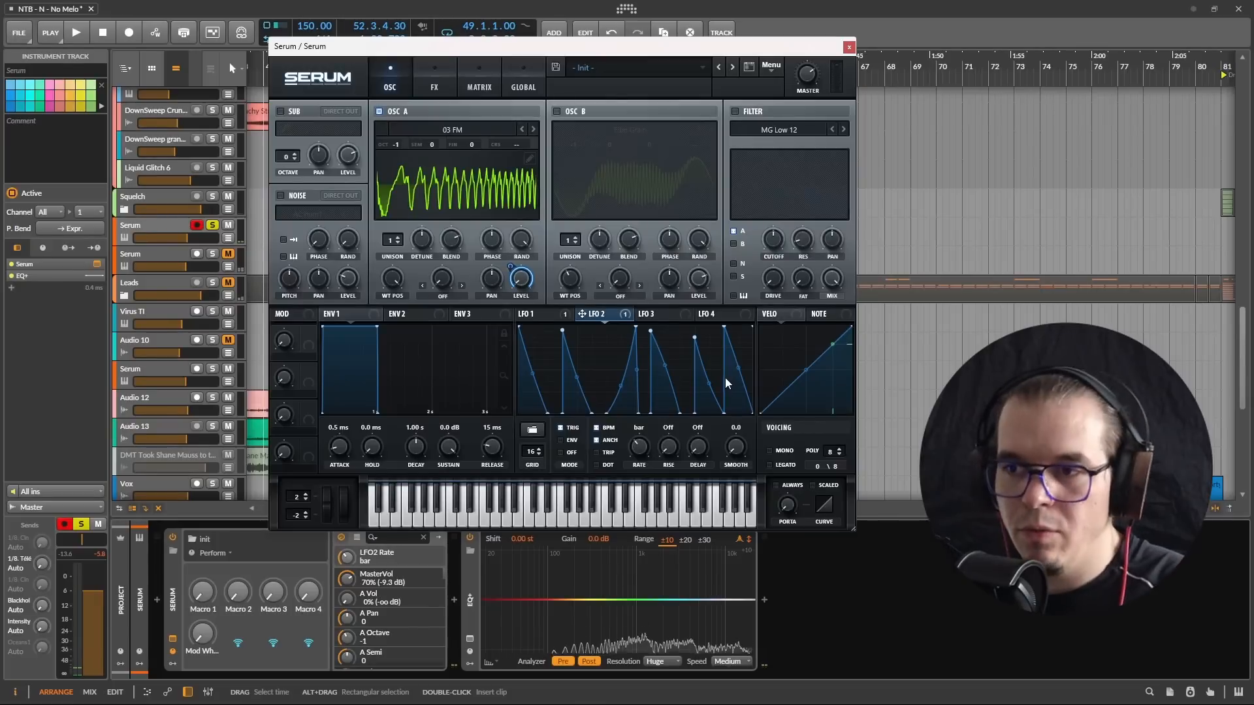
Step: Re-enable LFO 1's modulation of oscillator A's level and compare the shapes of LFO 1 and LFO 2
{"action": "left_click", "coordinate": [547, 317]}
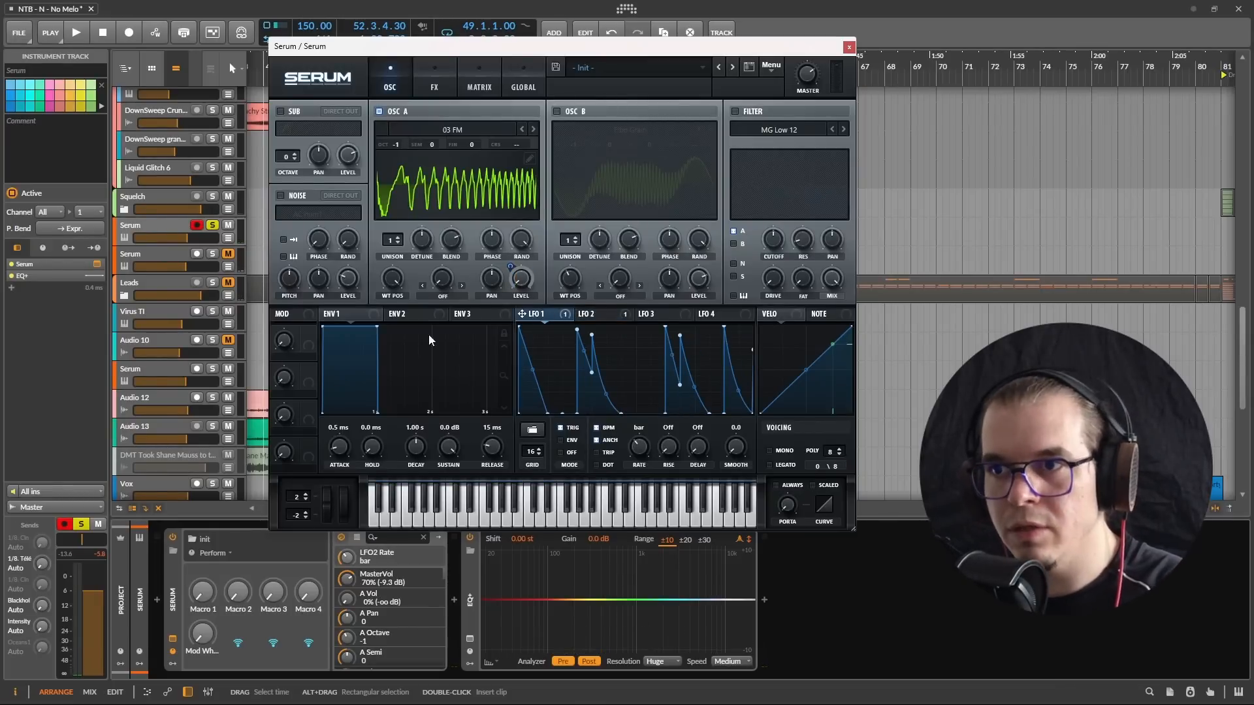
{"action": "right_click", "coordinate": [520, 279]}
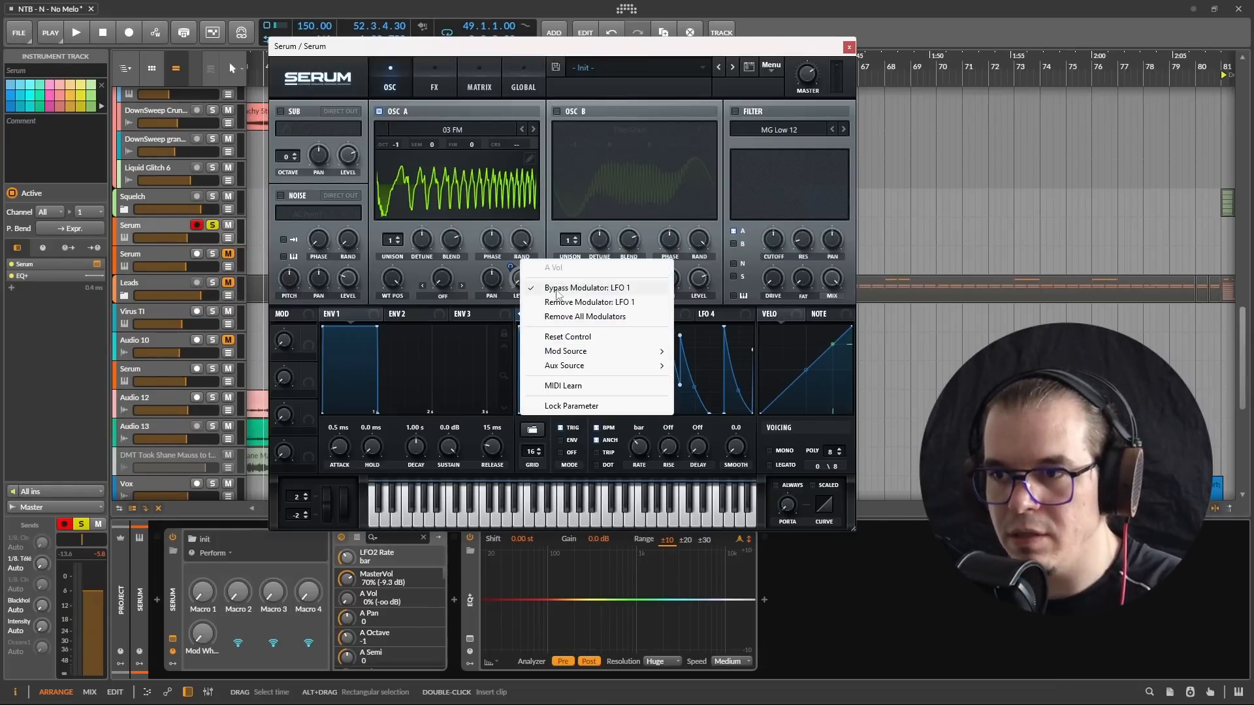
{"action": "left_click", "coordinate": [558, 289]}
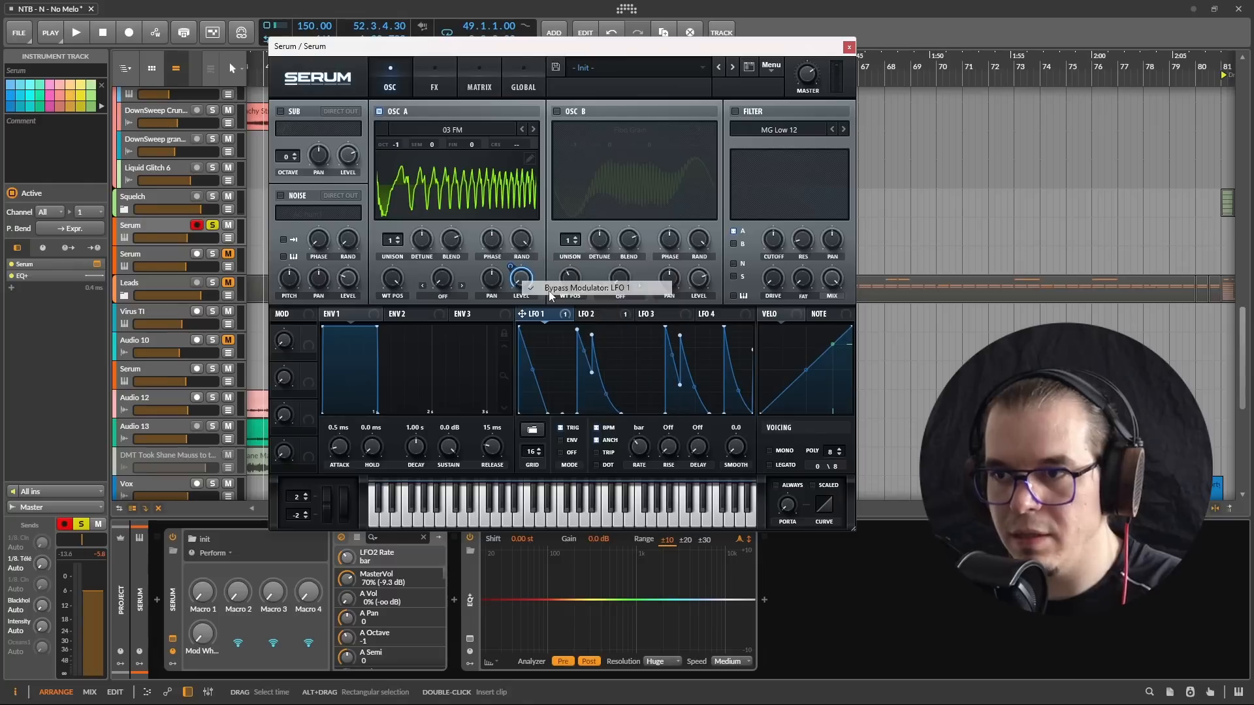
{"action": "left_click", "coordinate": [593, 316]}
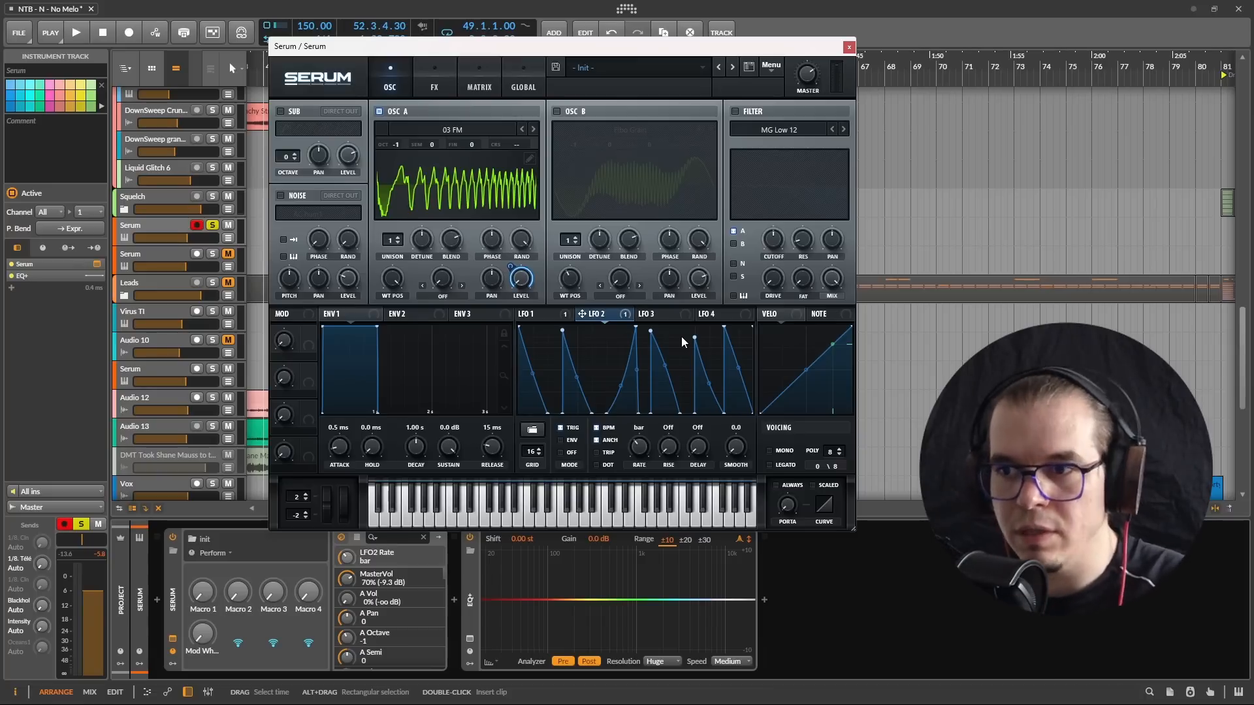
{"action": "left_click", "coordinate": [541, 316]}
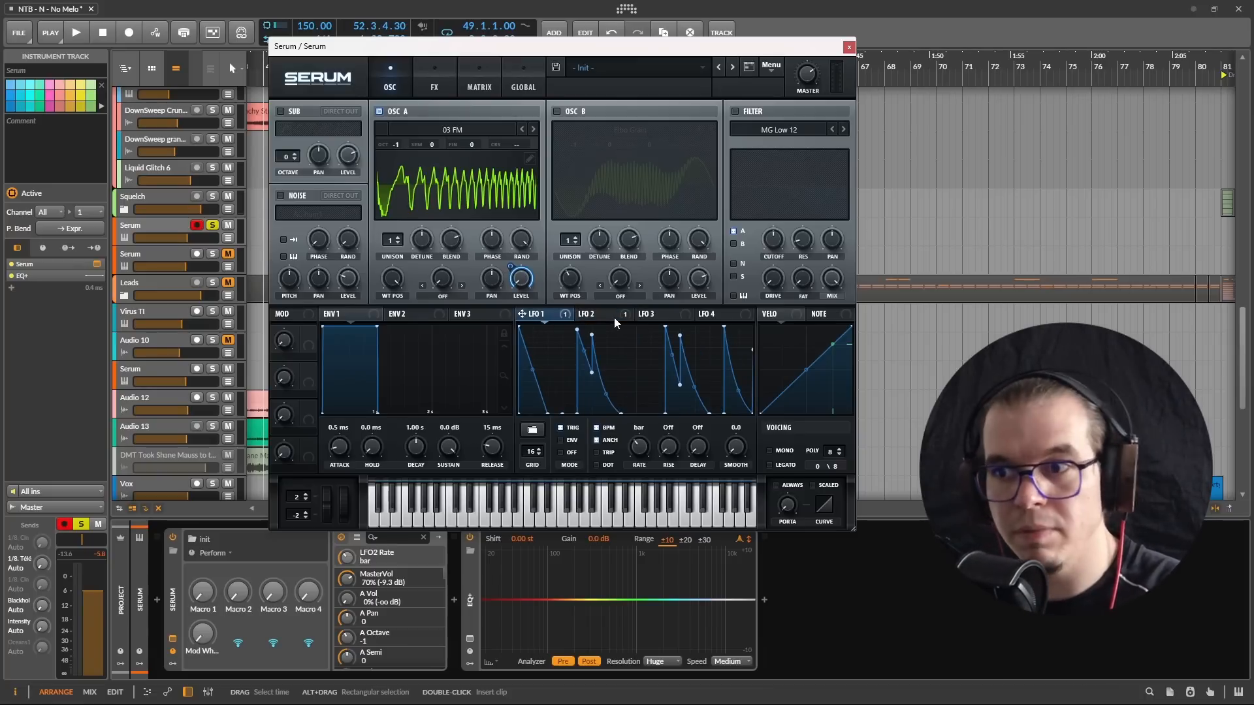
Step: Give LFO 3 the square preset shape, a 2 bar rate and trigger mode
{"action": "left_click", "coordinate": [655, 318]}
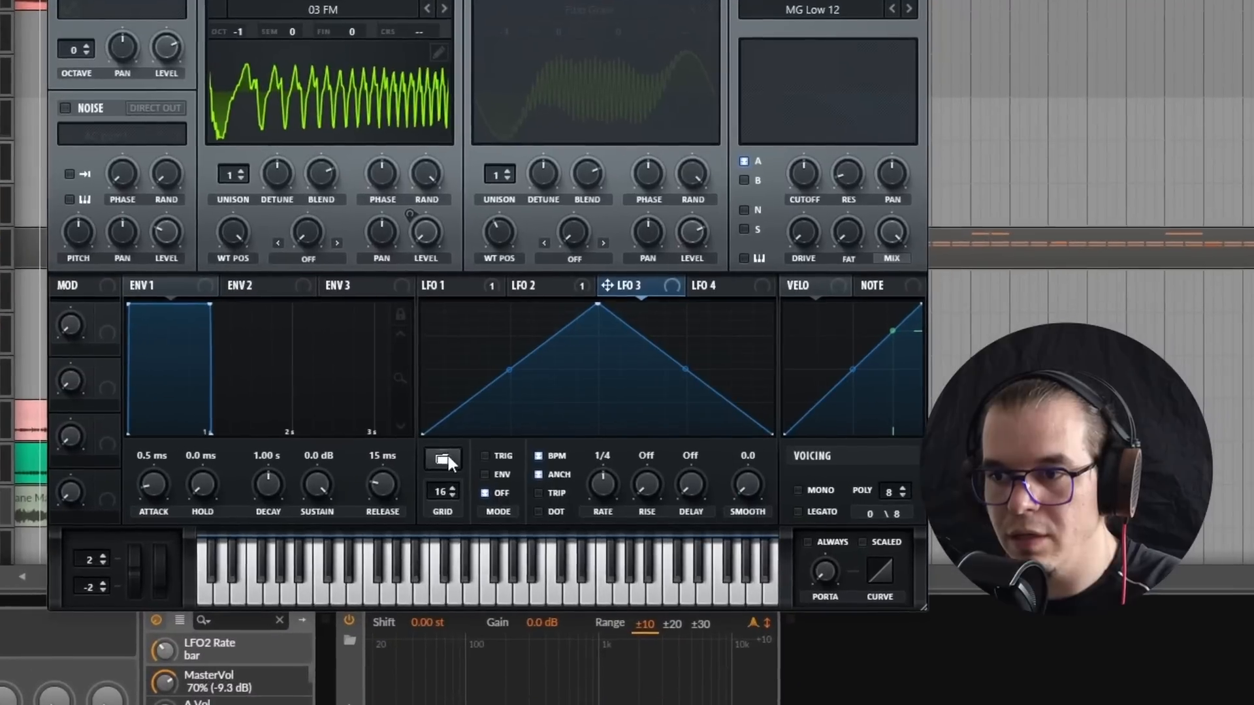
{"action": "left_click", "coordinate": [512, 437]}
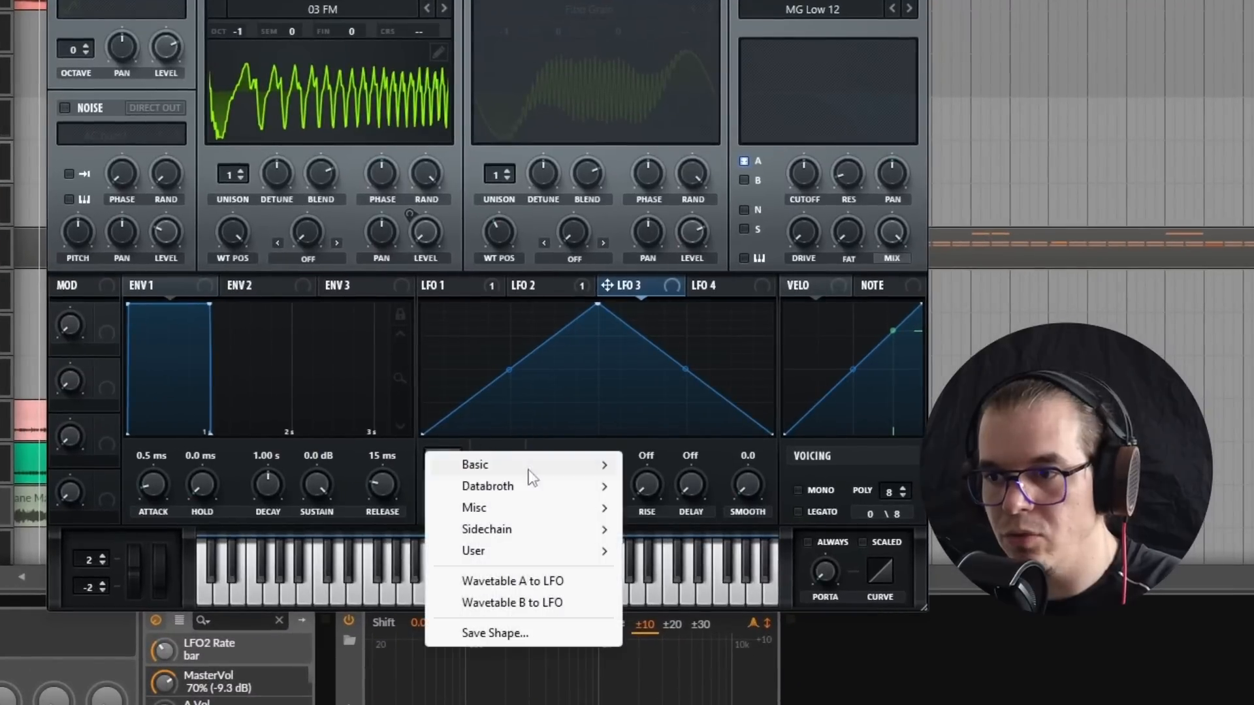
{"action": "mouse_move", "coordinate": [561, 439]}
{"action": "left_click", "coordinate": [715, 660]}
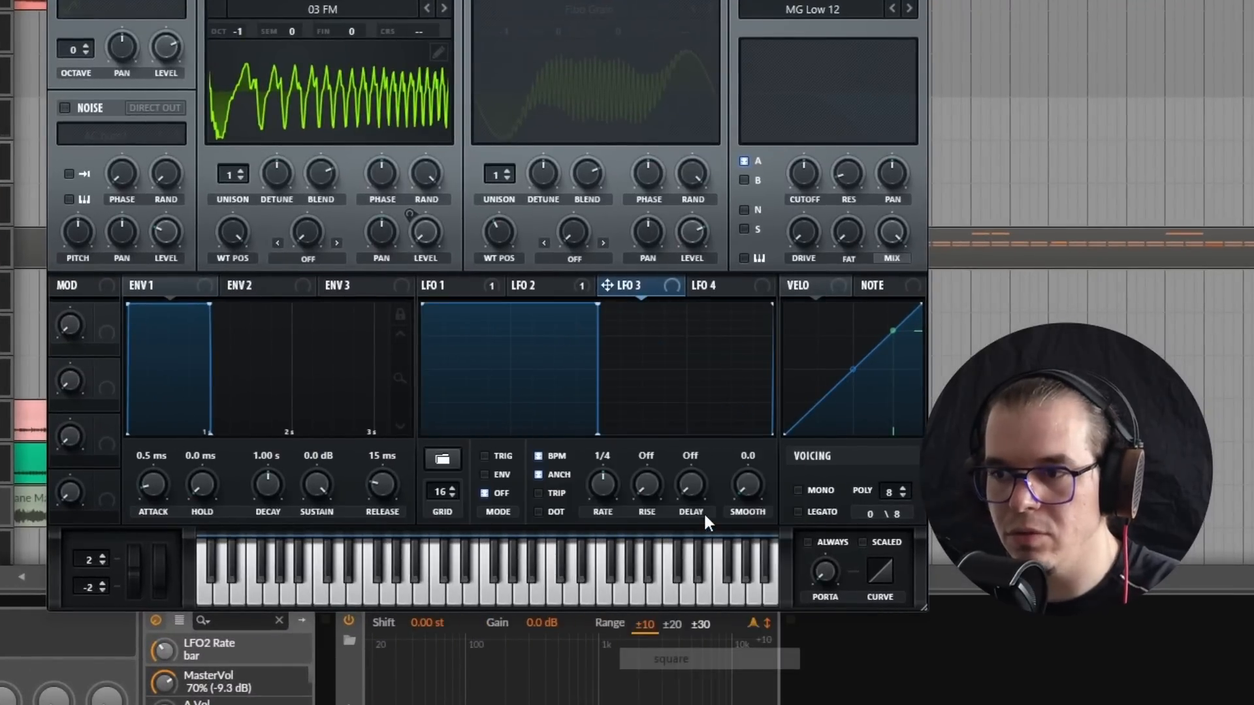
{"action": "scroll", "coordinate": [601, 477], "scroll_direction": "down", "scroll_amount": 3}
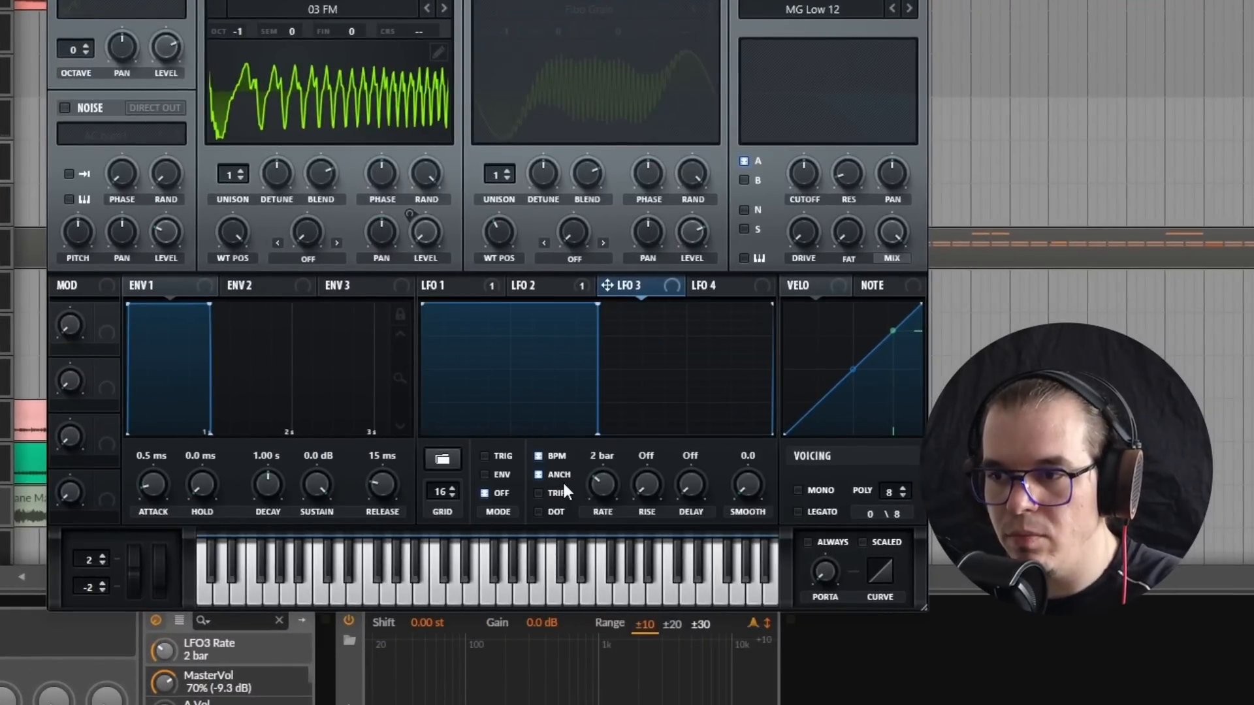
{"action": "left_click", "coordinate": [492, 454]}
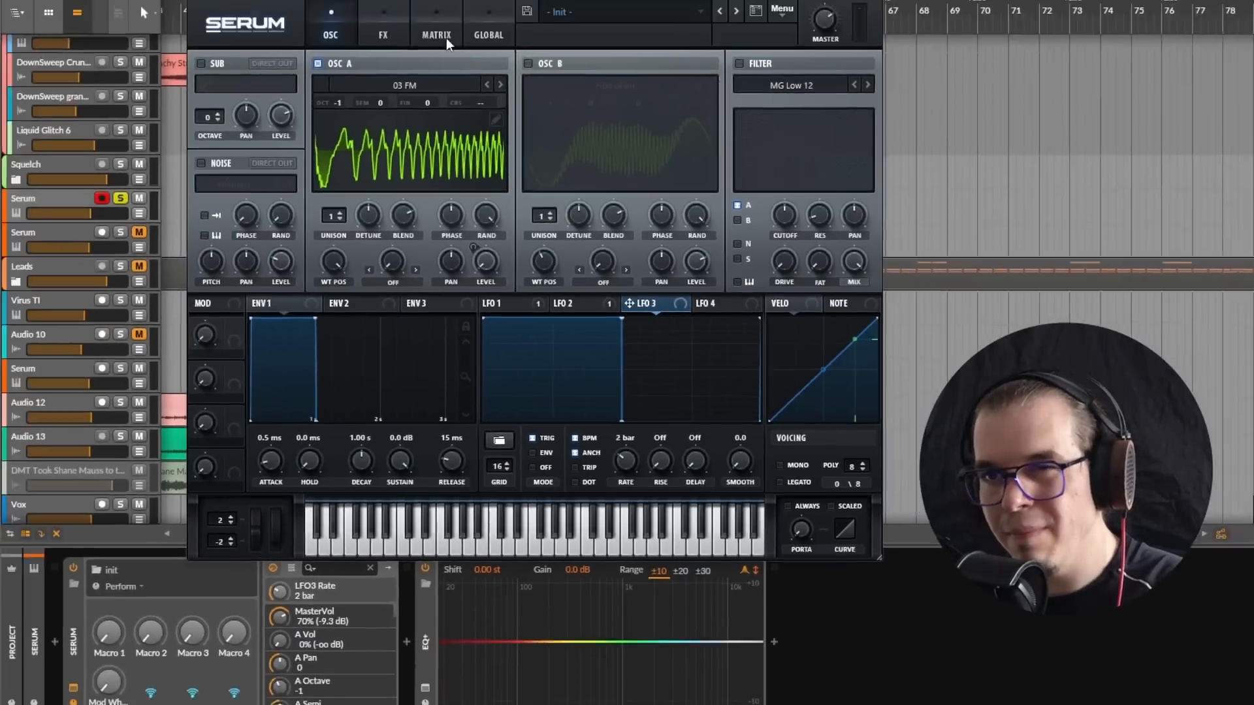
Step: Assign LFO 3 as the auxiliary source of the LFO 1 and LFO 2 modulations of oscillator A's level, inverted for LFO 2
{"action": "left_click", "coordinate": [482, 89]}
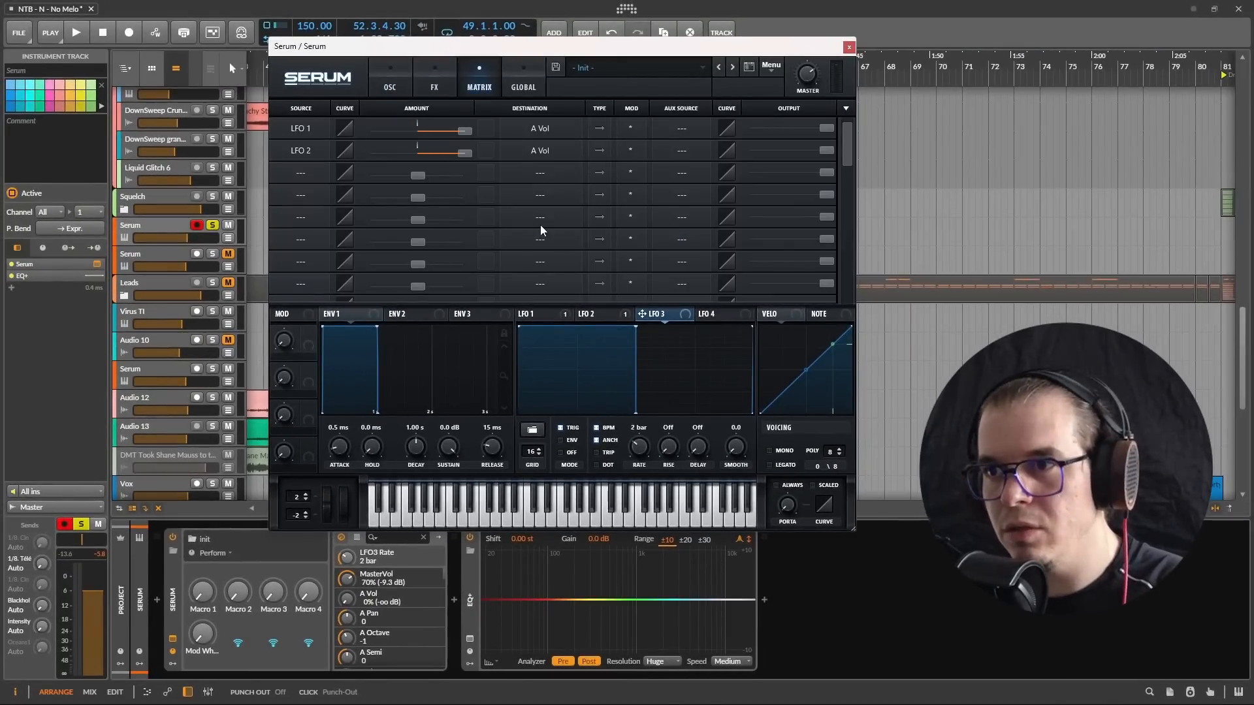
{"action": "left_click", "coordinate": [676, 128]}
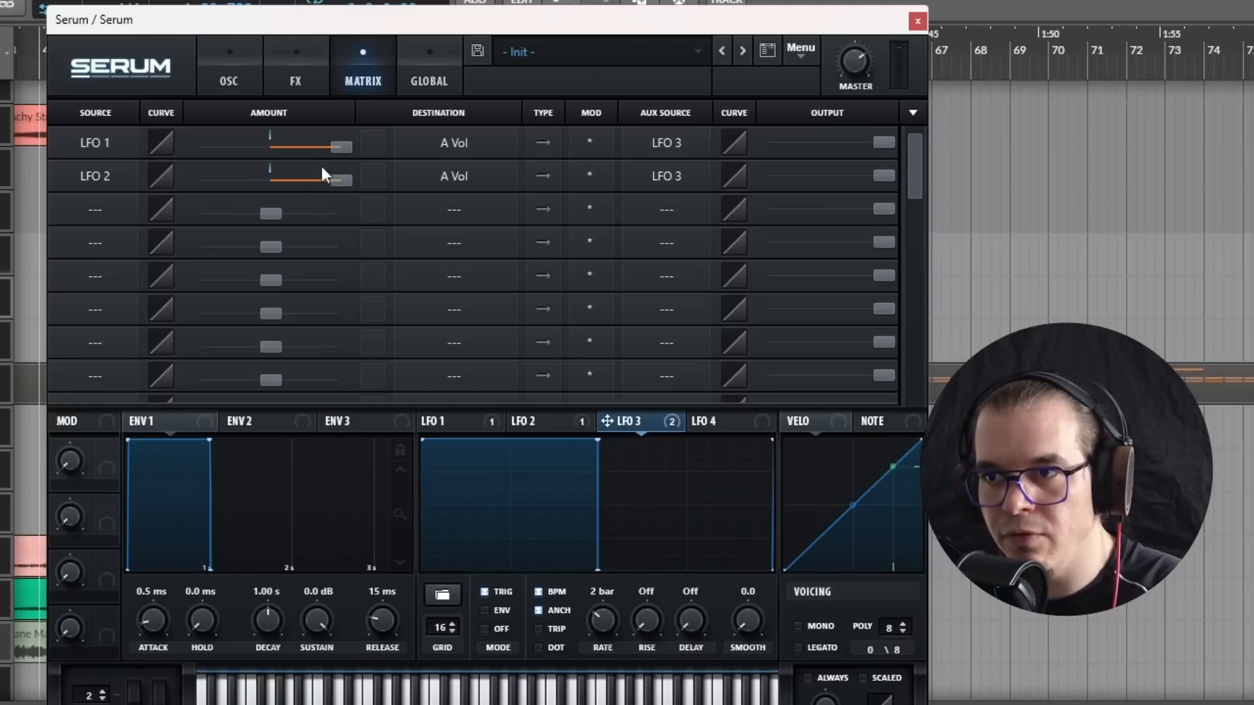
{"action": "double_click", "coordinate": [339, 181]}
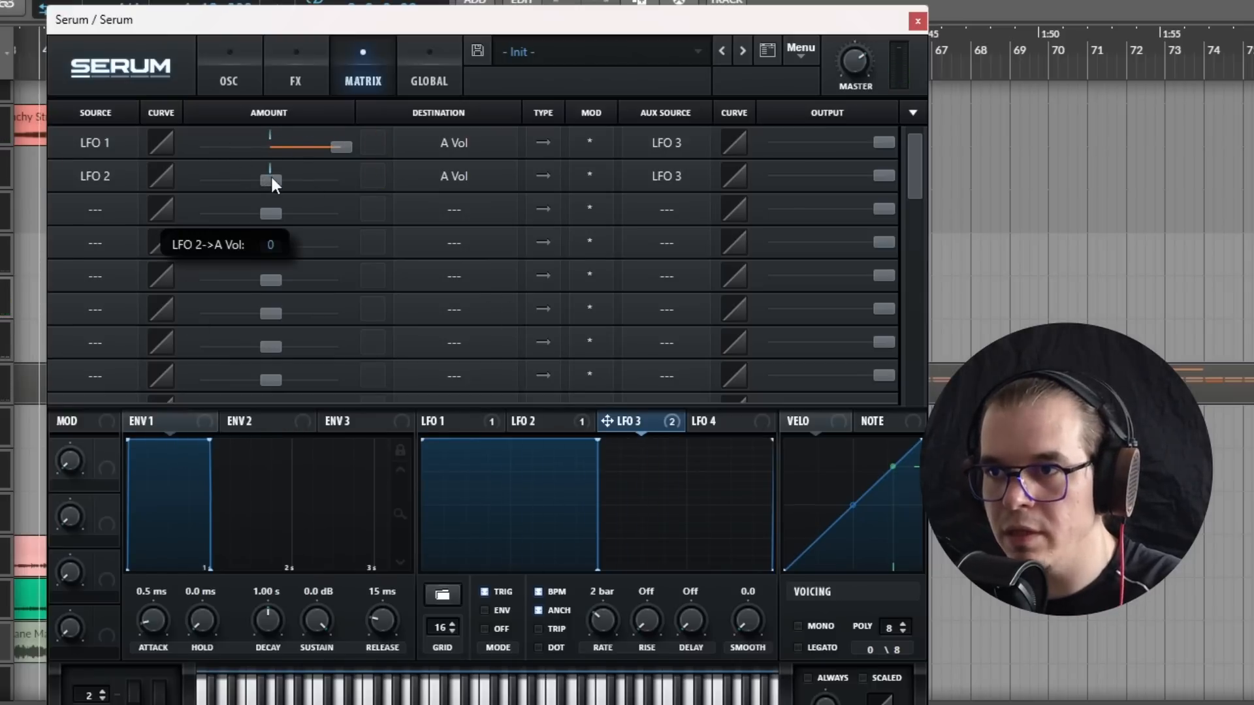
{"action": "left_click_drag", "start_coordinate": [271, 176], "coordinate": [391, 181]}
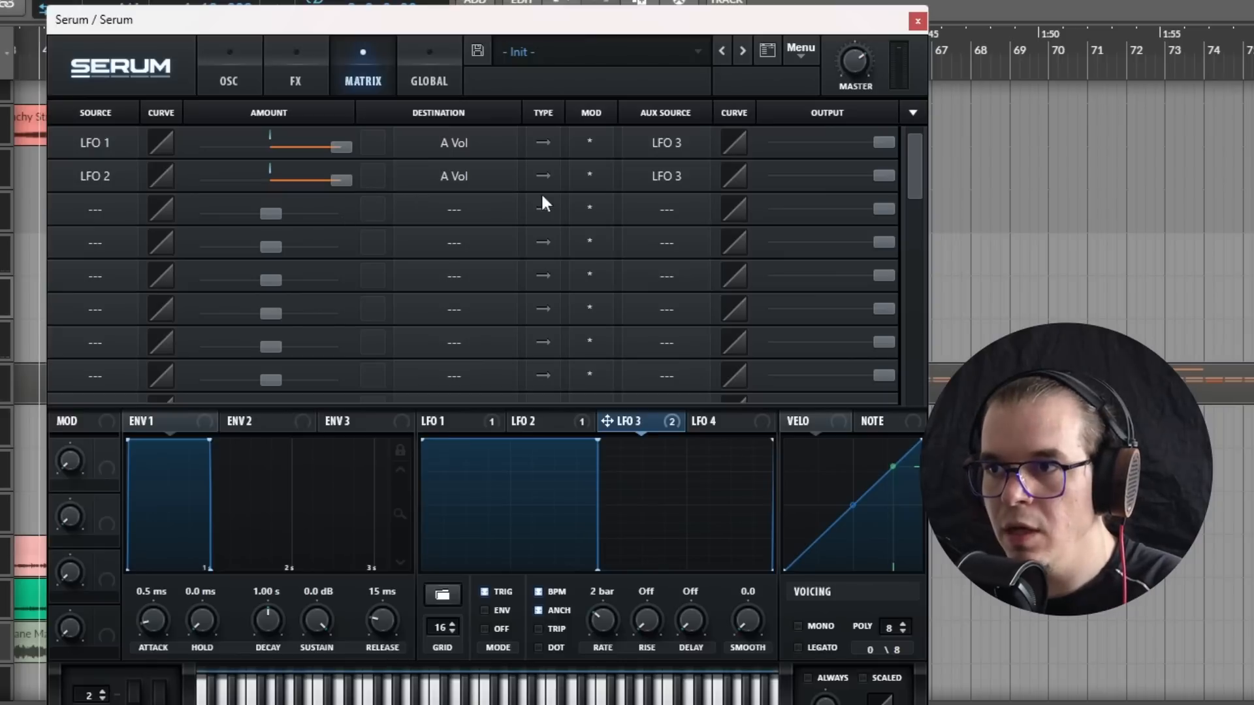
{"action": "left_click", "coordinate": [595, 183]}
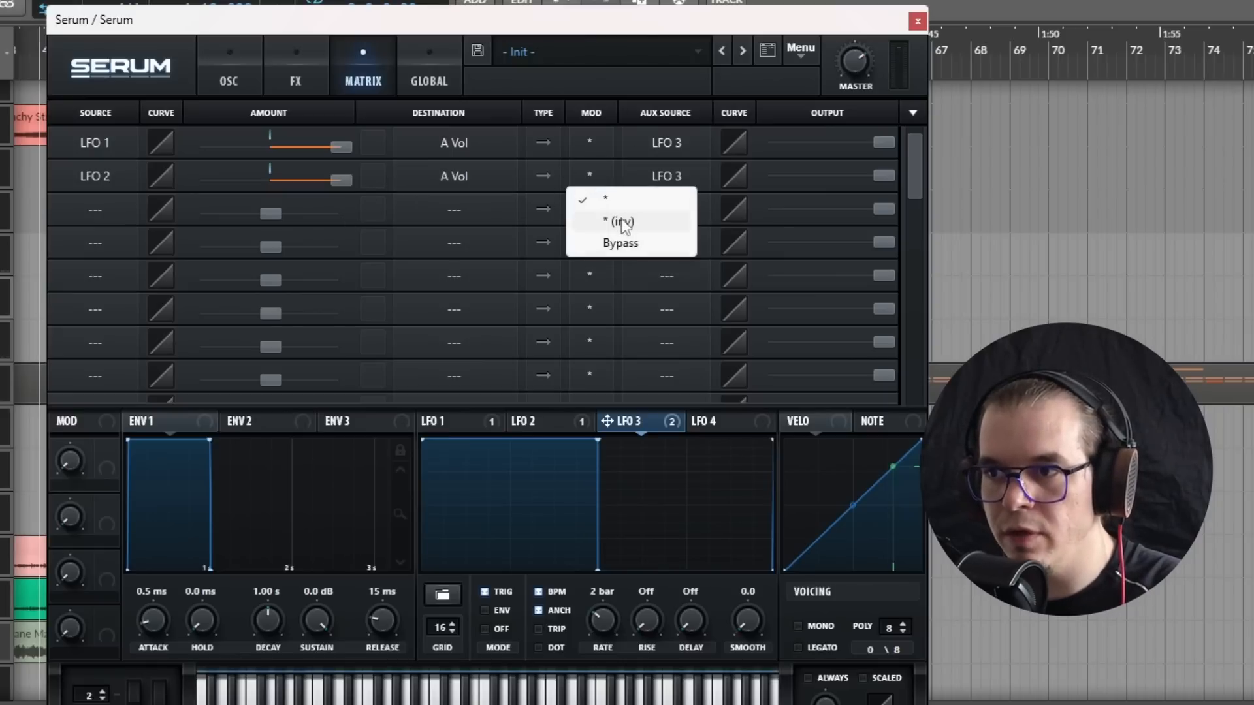
{"action": "left_click", "coordinate": [596, 214]}
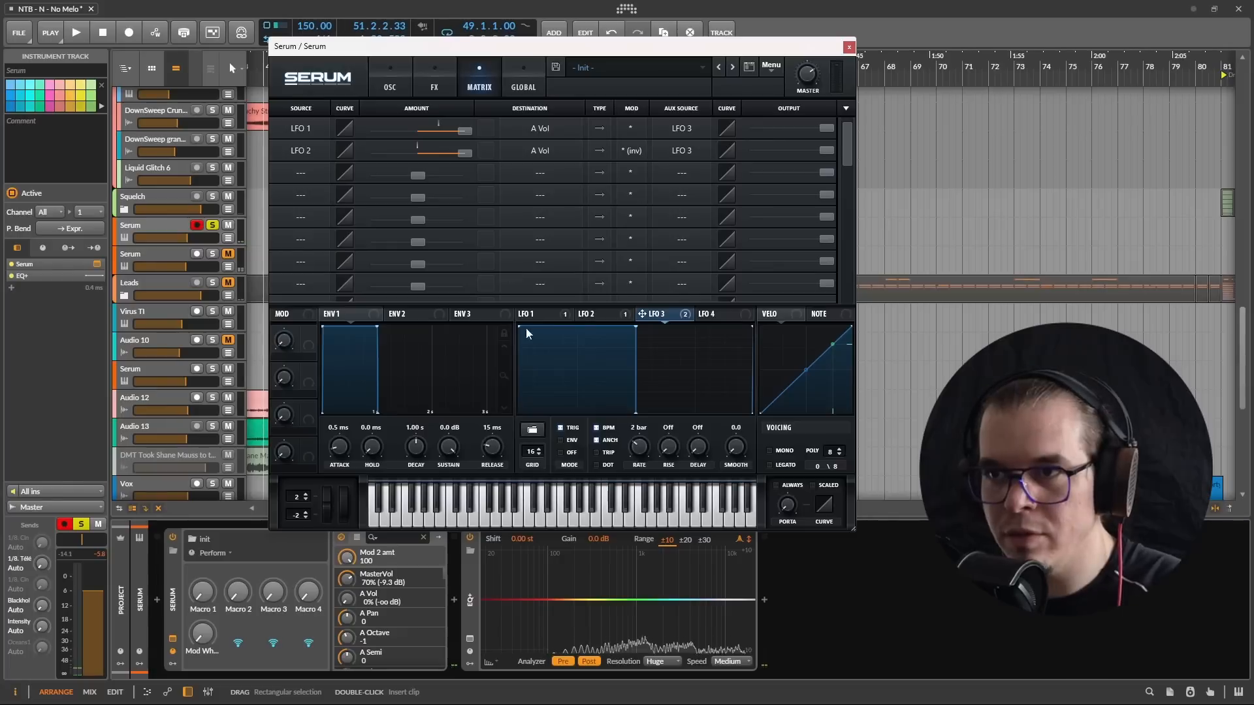
Step: Enable the filter with the Band 12 type, set its drive to about 20%, and audition the sound
{"action": "left_click", "coordinate": [378, 85]}
{"action": "left_click", "coordinate": [735, 112]}
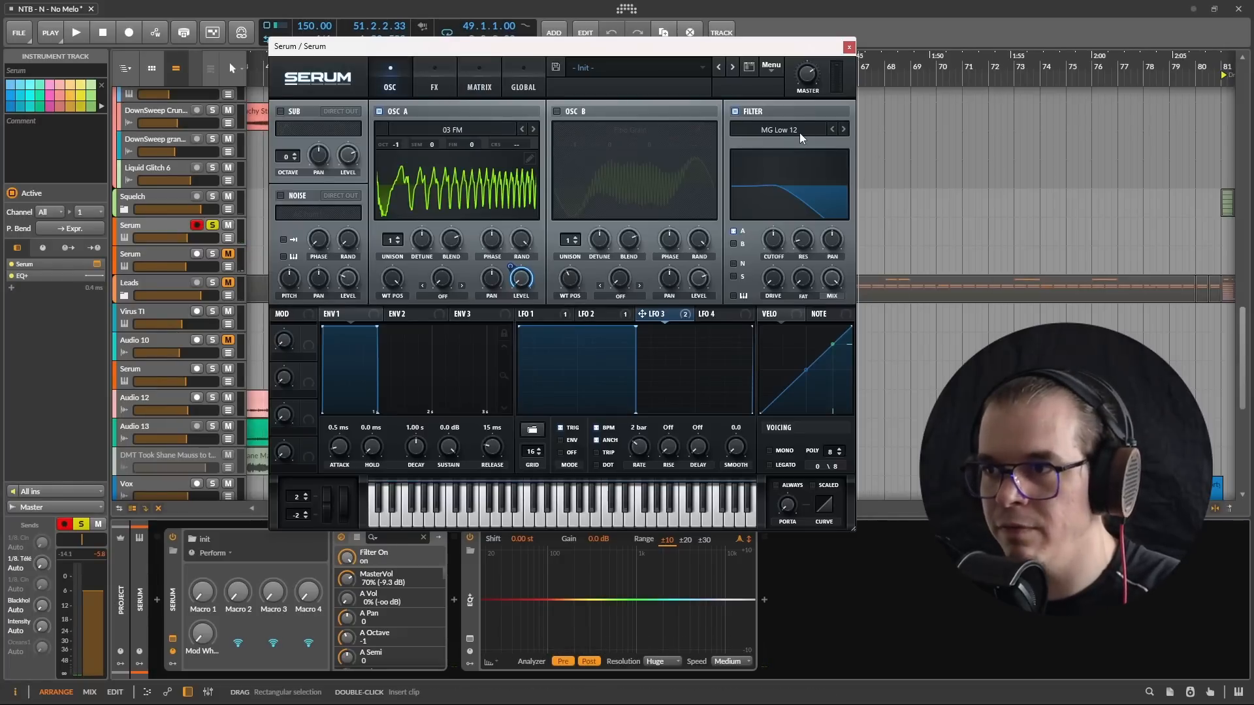
{"action": "left_click", "coordinate": [795, 133]}
{"action": "mouse_move", "coordinate": [786, 144]}
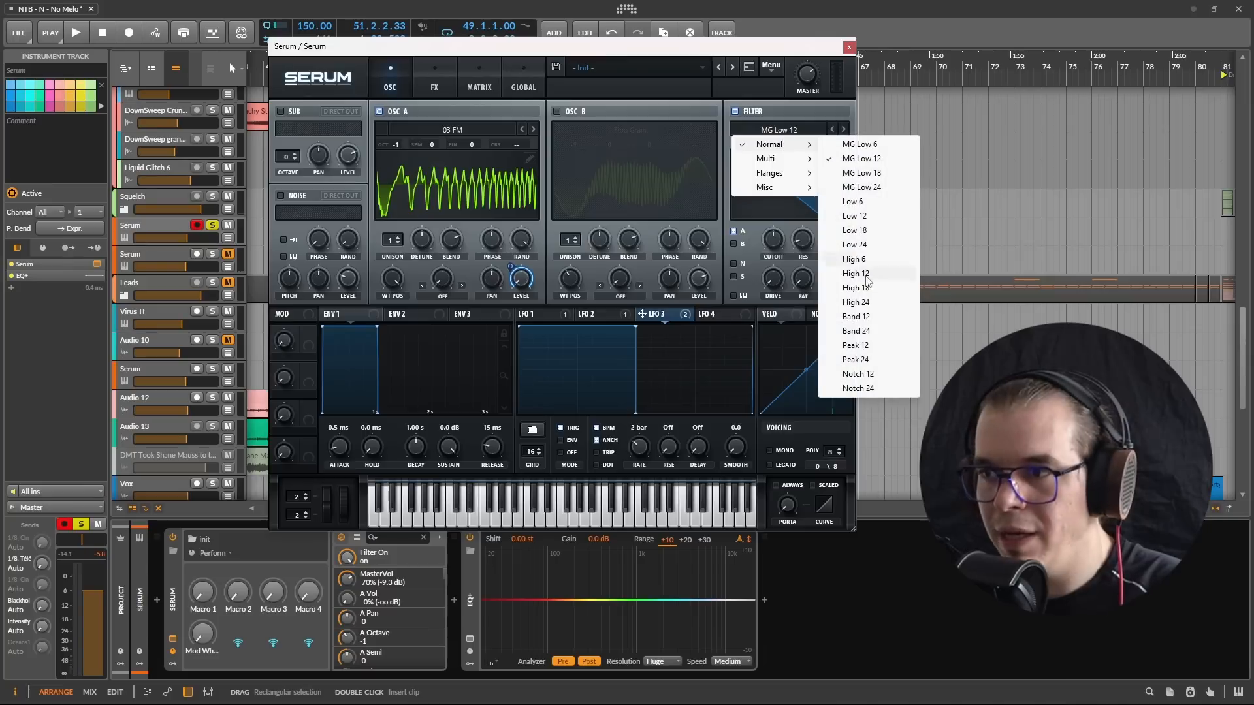
{"action": "left_click", "coordinate": [877, 317]}
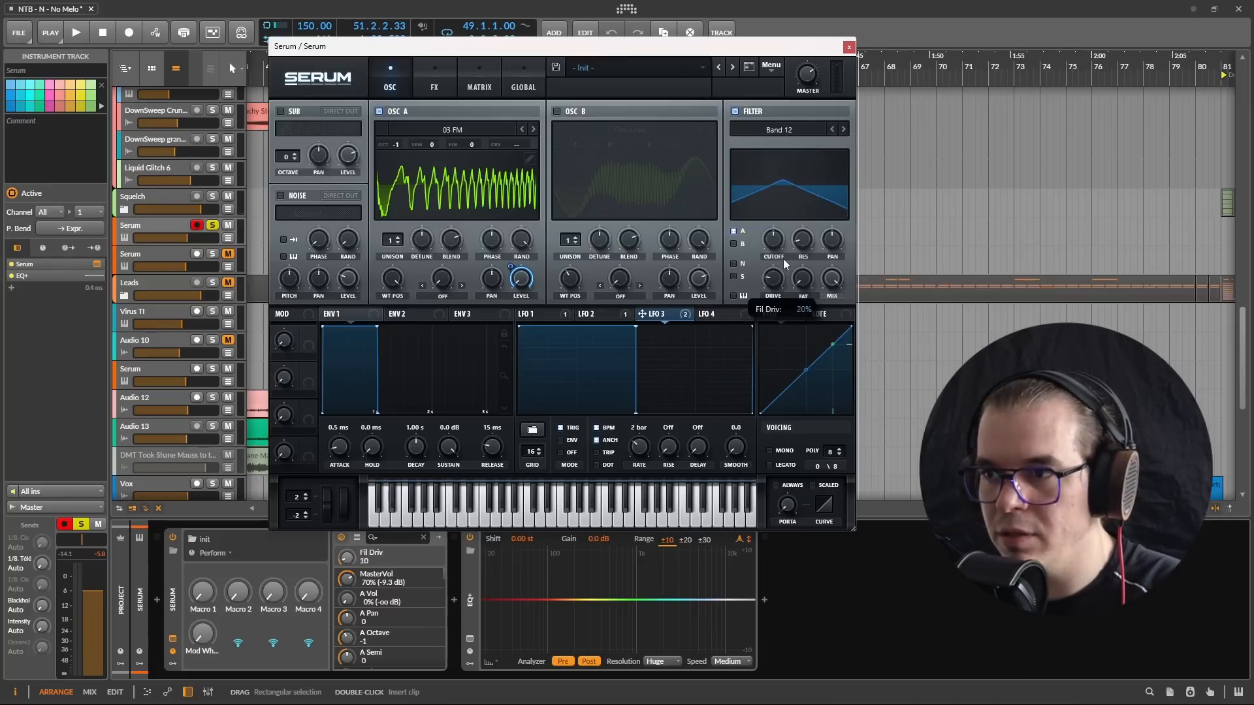
{"action": "left_click_drag", "start_coordinate": [816, 214], "coordinate": [811, 256]}
{"action": "key", "text": "space"}
Step: Modulate the filter cutoff with LFO 4 at a 2 bar rate and tune the base cutoff to about 271 during playback
{"action": "left_click", "coordinate": [729, 315]}
{"action": "left_click_drag", "start_coordinate": [729, 315], "coordinate": [774, 239]}
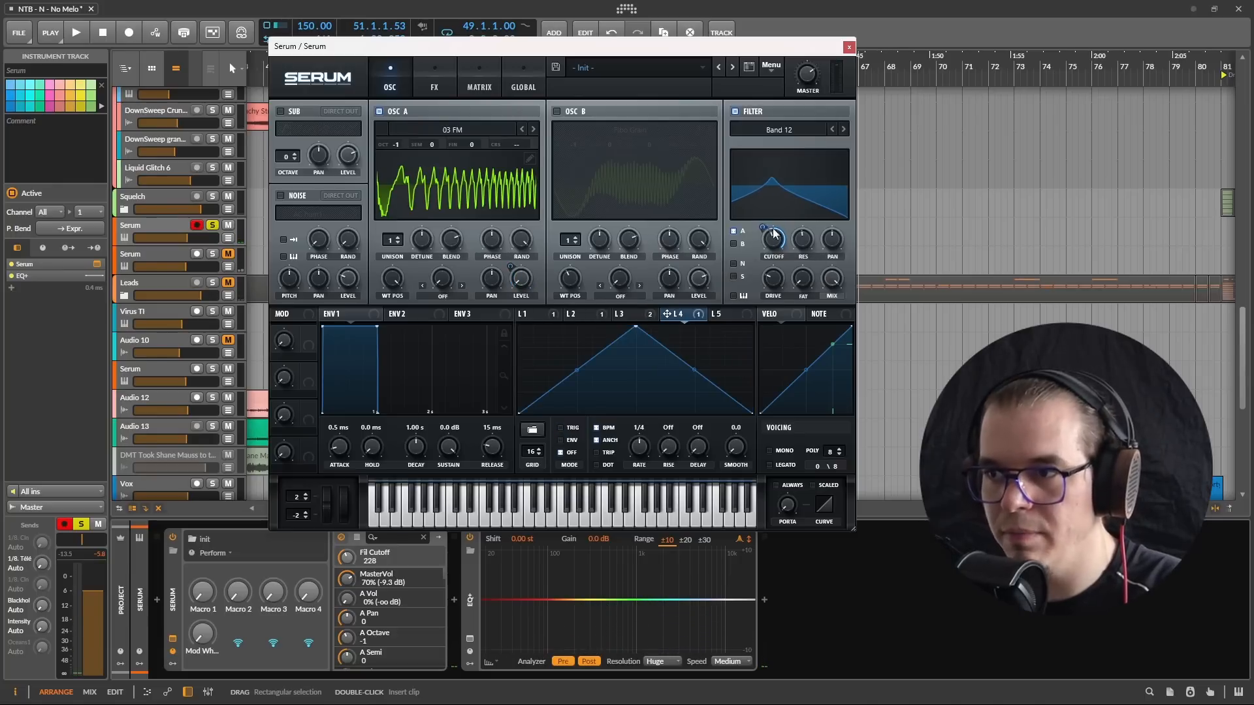
{"action": "left_click_drag", "start_coordinate": [634, 442], "coordinate": [634, 460]}
{"action": "key", "text": "space"}
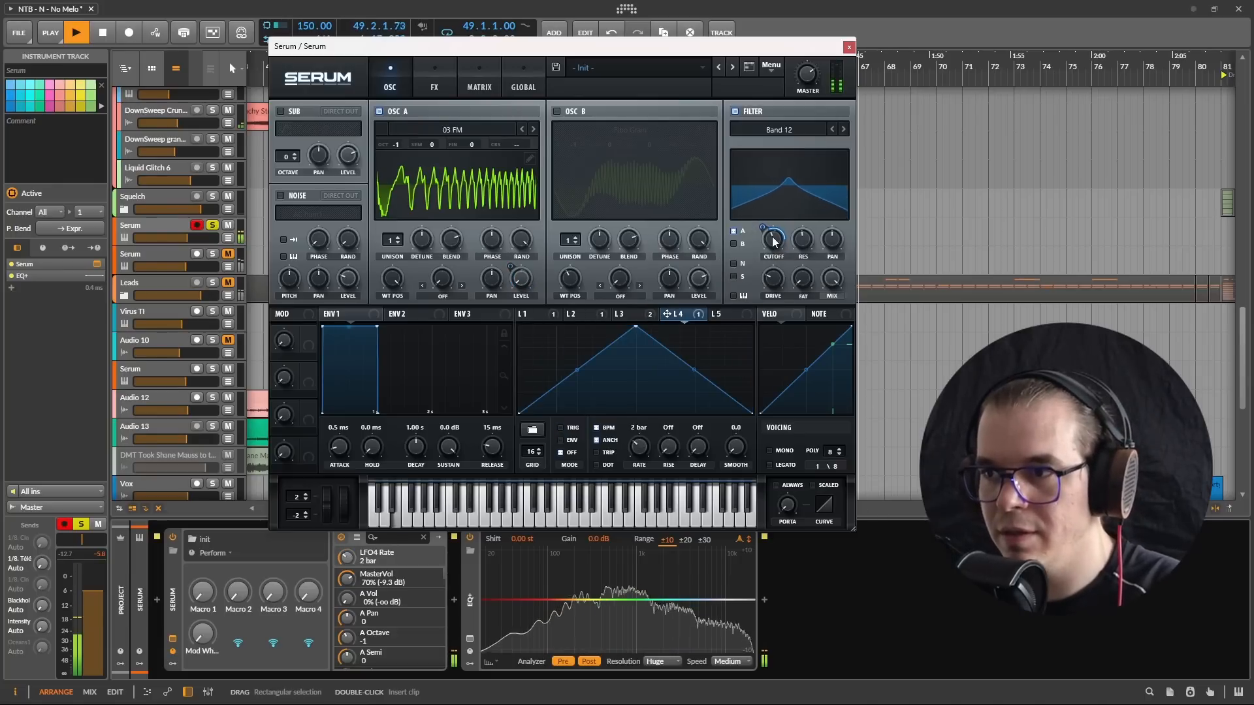
{"action": "left_click", "coordinate": [776, 242]}
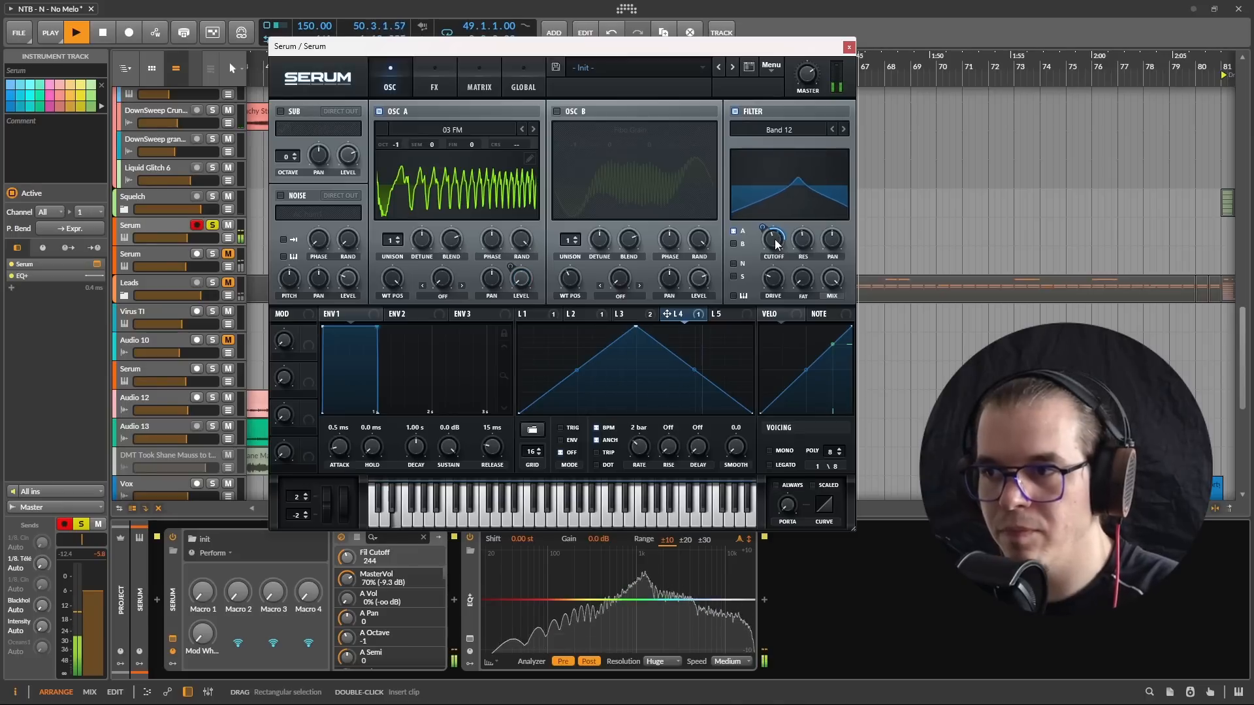
{"action": "left_click_drag", "start_coordinate": [773, 251], "coordinate": [772, 247]}
{"action": "key", "text": "space"}
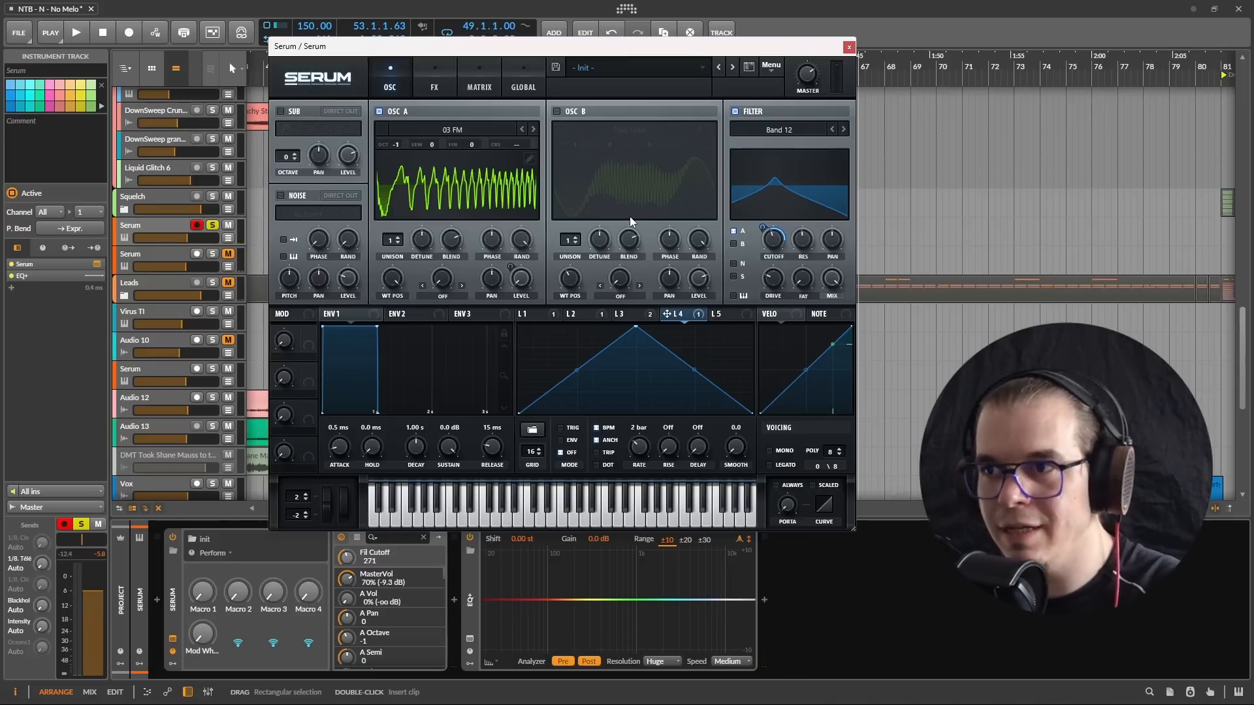
Step: Enable oscillator B, lower its level to 0%, and modulate that level with LFO 5 at a 2 bar rate in trigger mode
{"action": "left_click", "coordinate": [725, 316]}
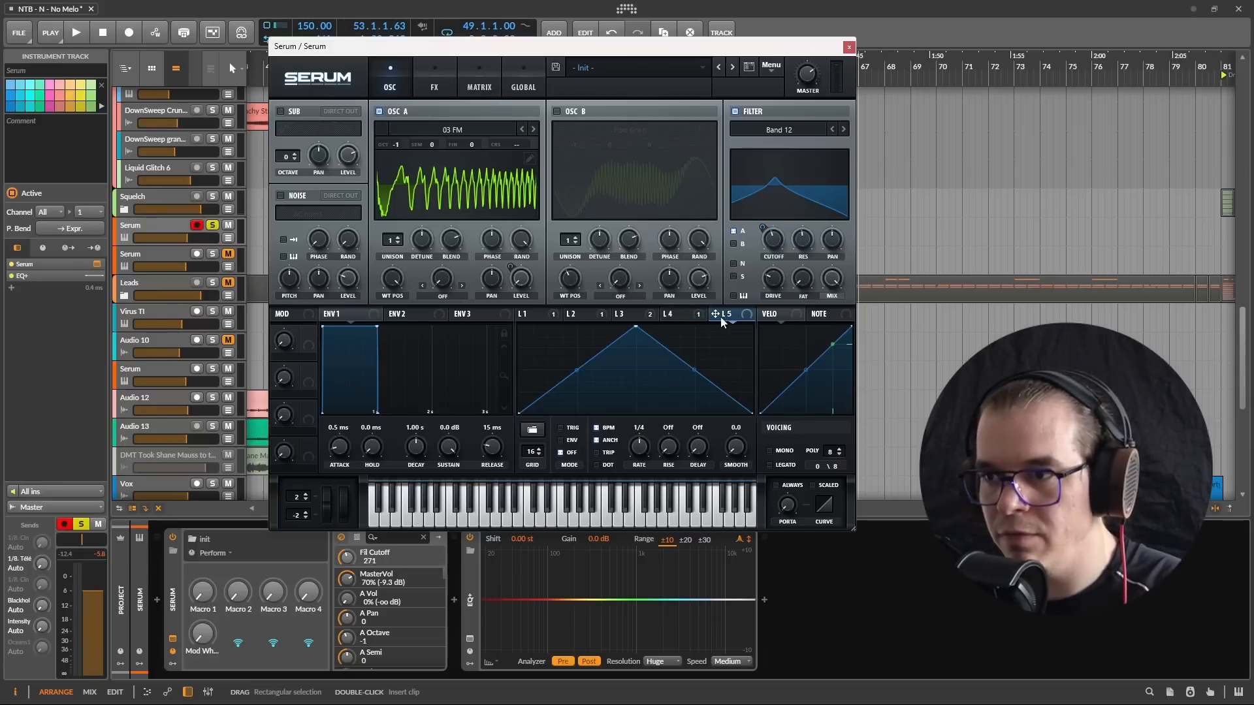
{"action": "left_click", "coordinate": [556, 111]}
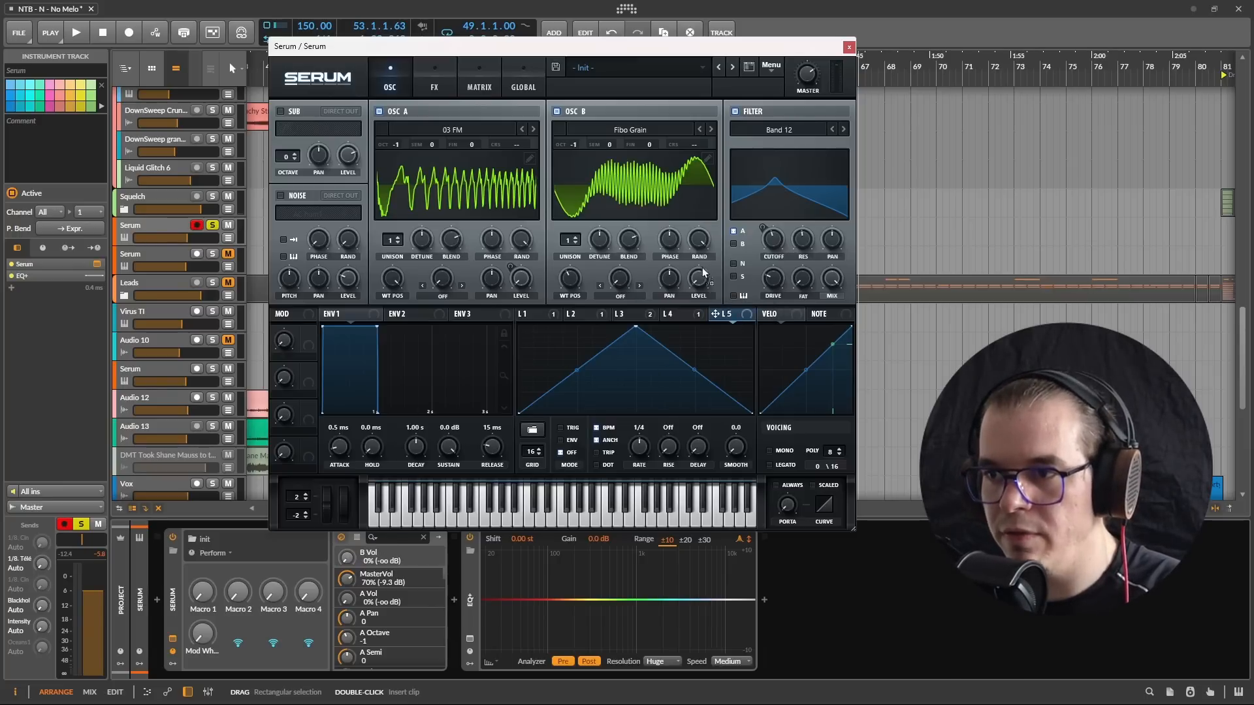
{"action": "left_click_drag", "start_coordinate": [704, 273], "coordinate": [699, 277]}
{"action": "left_click_drag", "start_coordinate": [633, 456], "coordinate": [637, 455]}
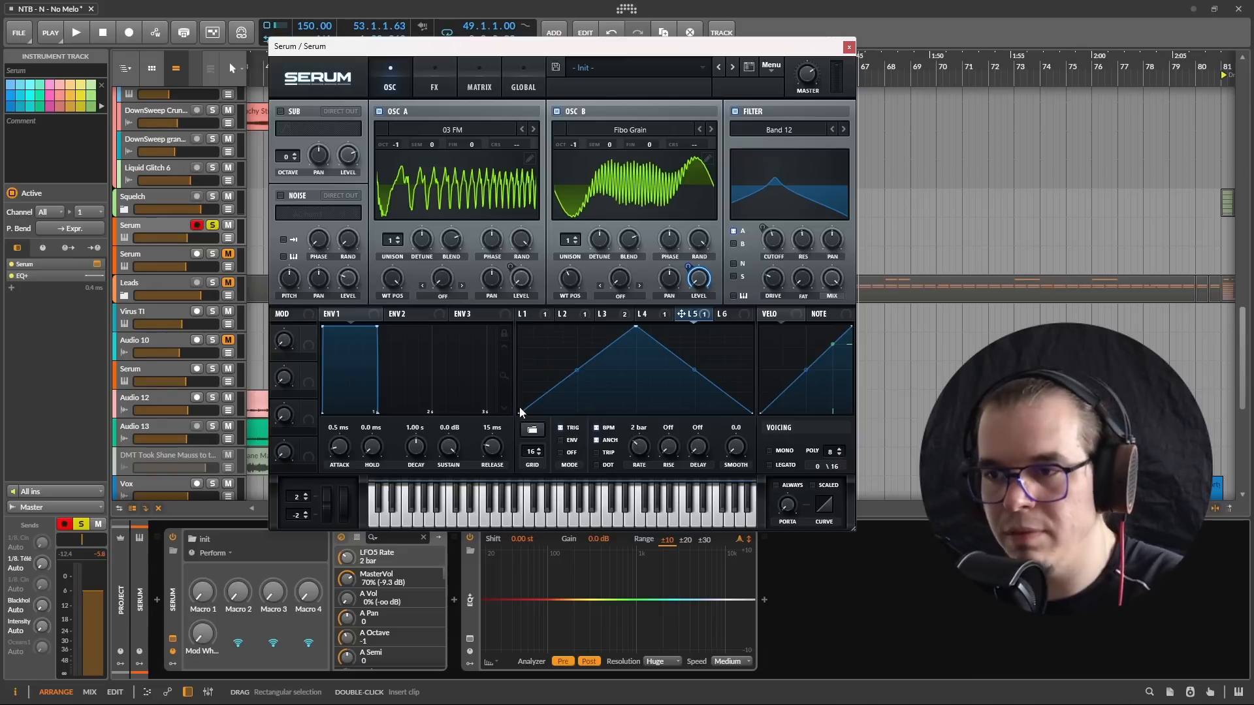
Step: Flatten LFO 5's shape to zero and draw a full-height falling ramp on grid step 4
{"action": "left_click_drag", "start_coordinate": [524, 414], "coordinate": [945, 555]}
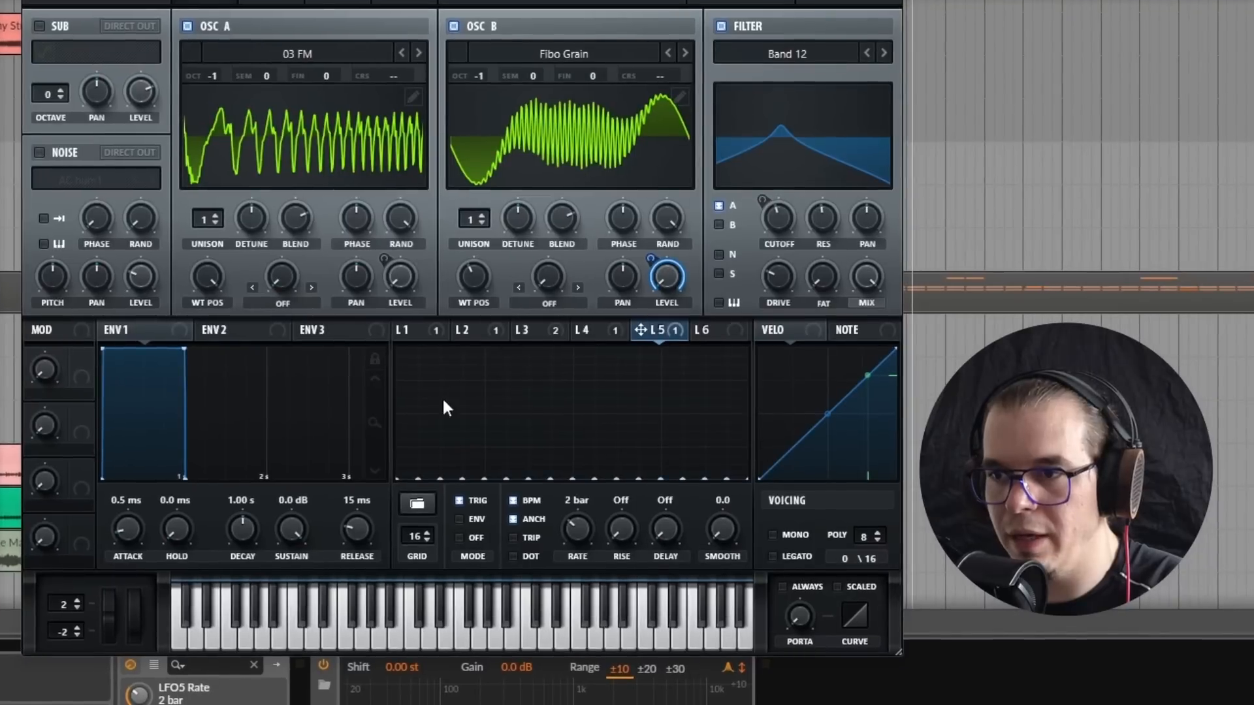
{"action": "left_click_drag", "start_coordinate": [479, 392], "coordinate": [476, 325]}
{"action": "double_click", "coordinate": [484, 350]}
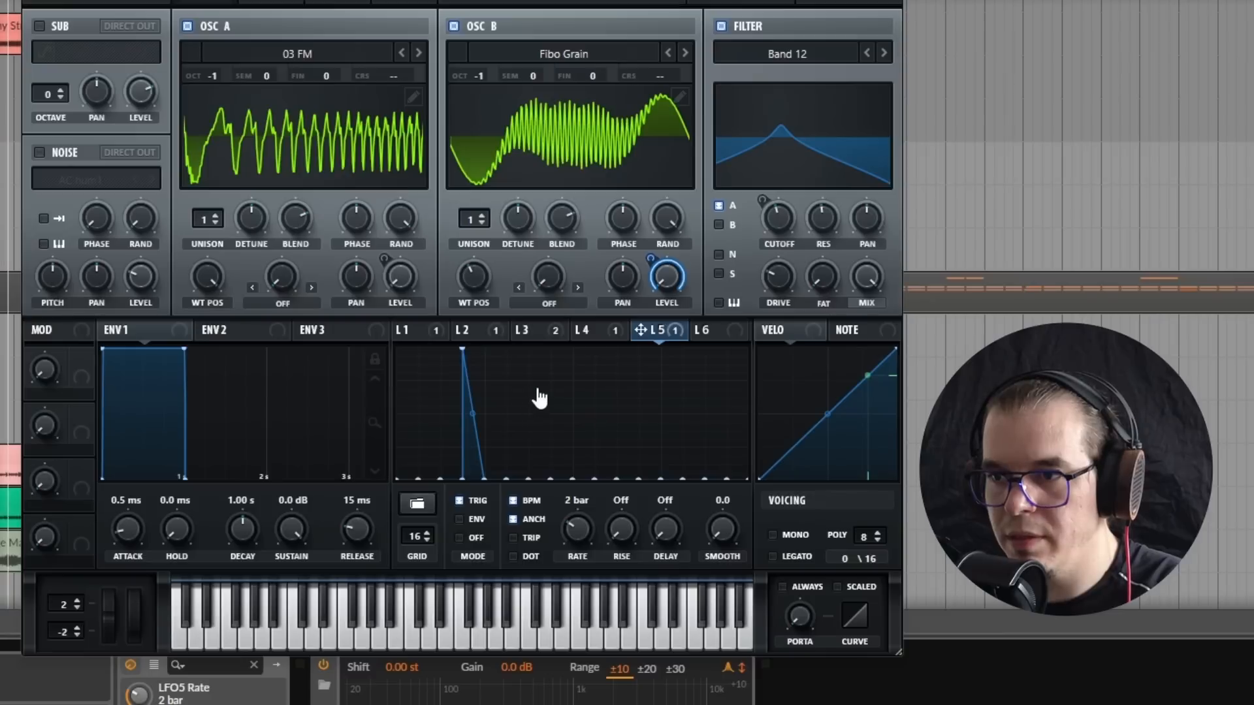
Step: Draw full-height rising ramps in LFO 5 on grid step 6 and across grid steps 11 and 12
{"action": "left_click_drag", "start_coordinate": [540, 393], "coordinate": [539, 328]}
{"action": "key", "text": "ctrl+z"}
{"action": "left_click_drag", "start_coordinate": [514, 399], "coordinate": [534, 282]}
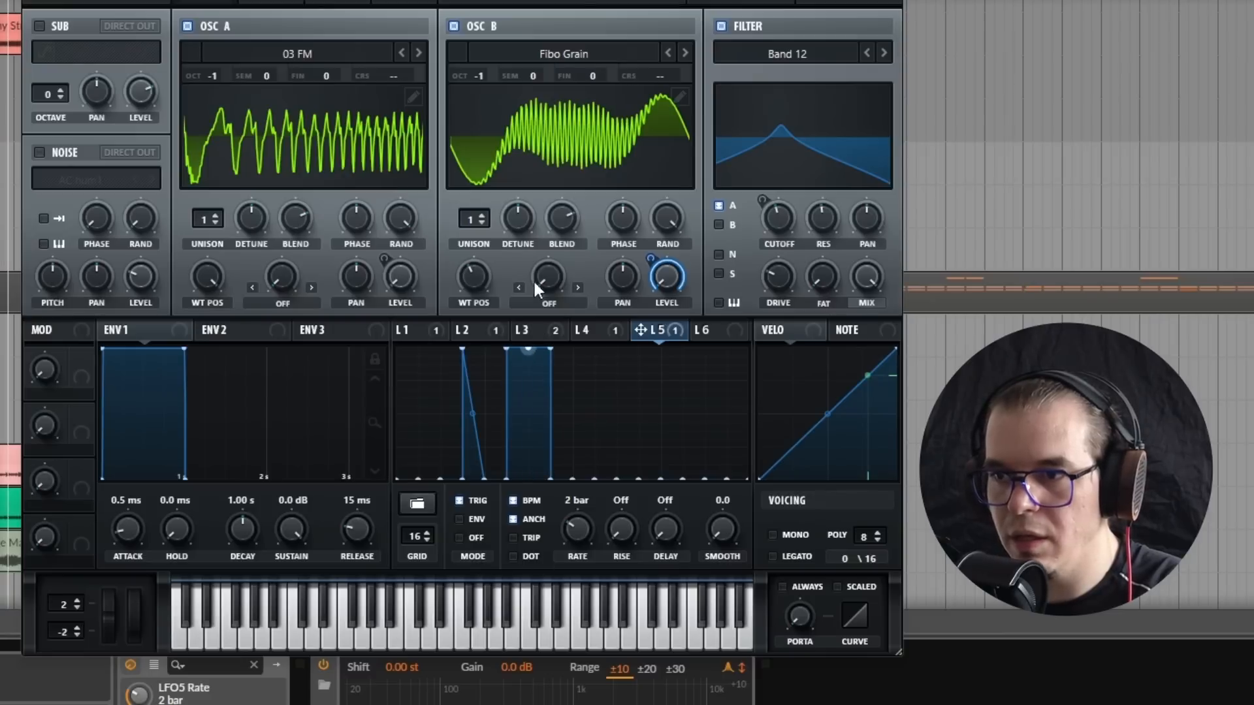
{"action": "left_click_drag", "start_coordinate": [538, 377], "coordinate": [538, 503]}
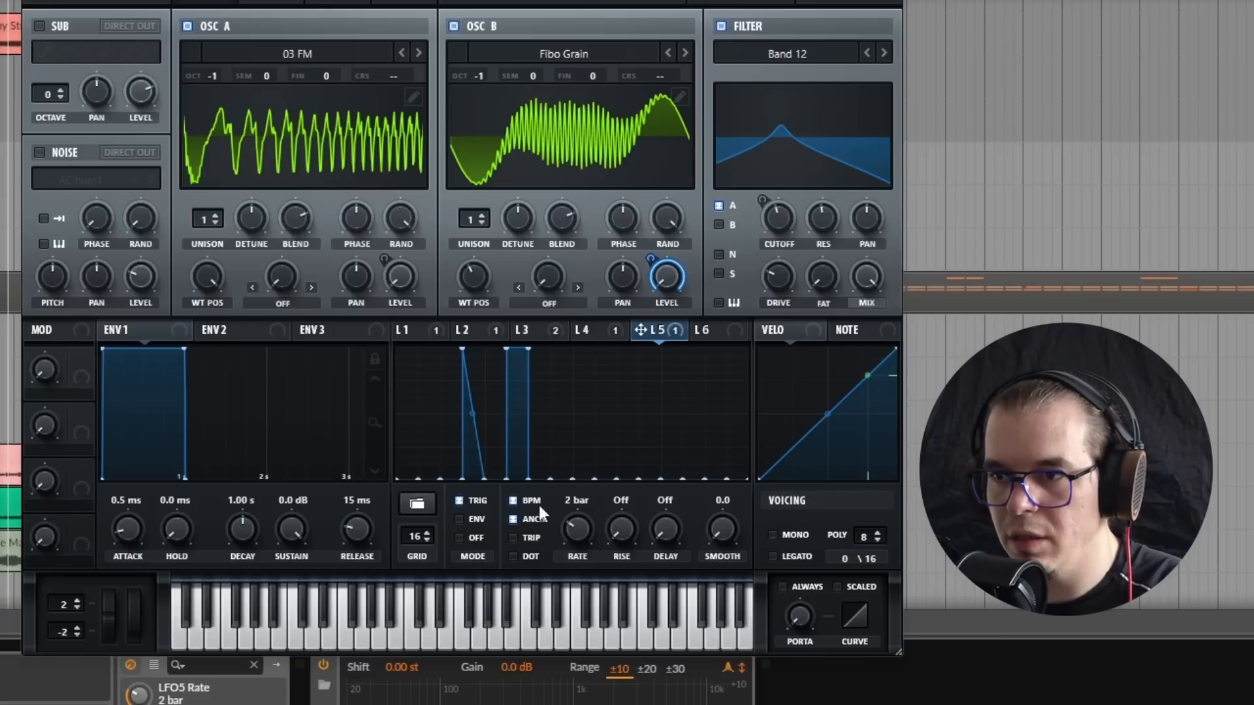
{"action": "double_click", "coordinate": [506, 349]}
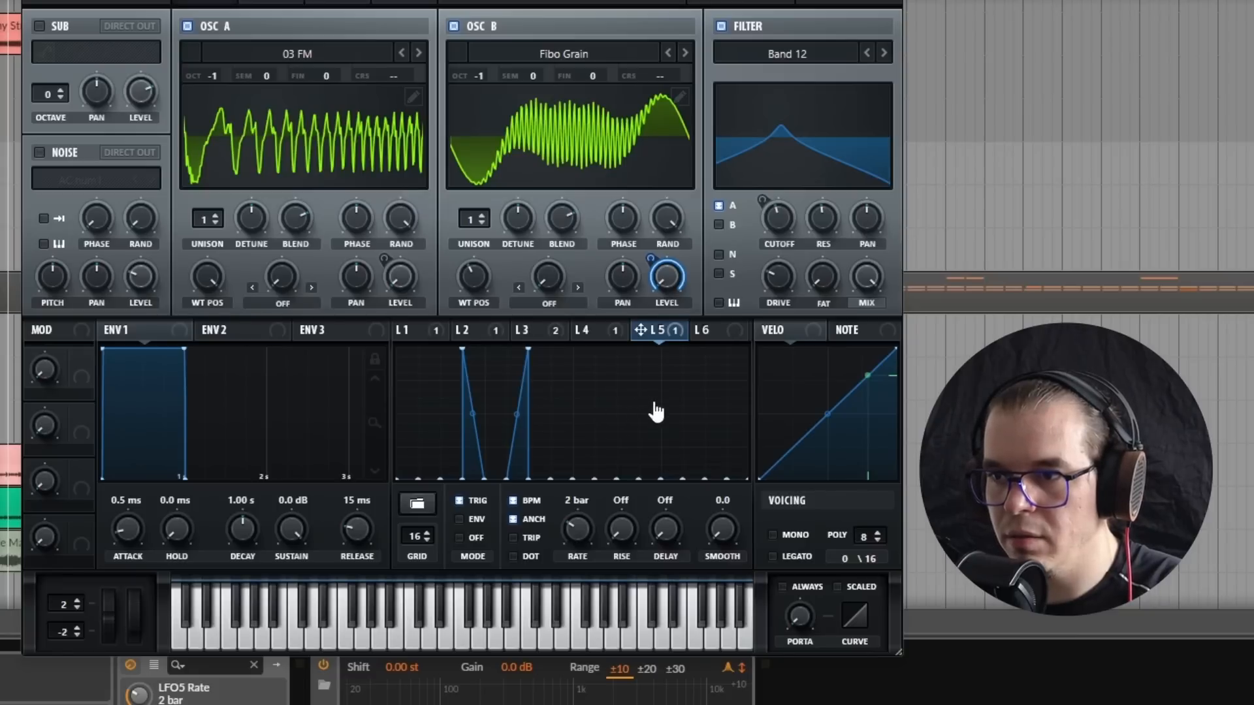
{"action": "left_click_drag", "start_coordinate": [651, 411], "coordinate": [633, 337]}
{"action": "double_click", "coordinate": [637, 349]}
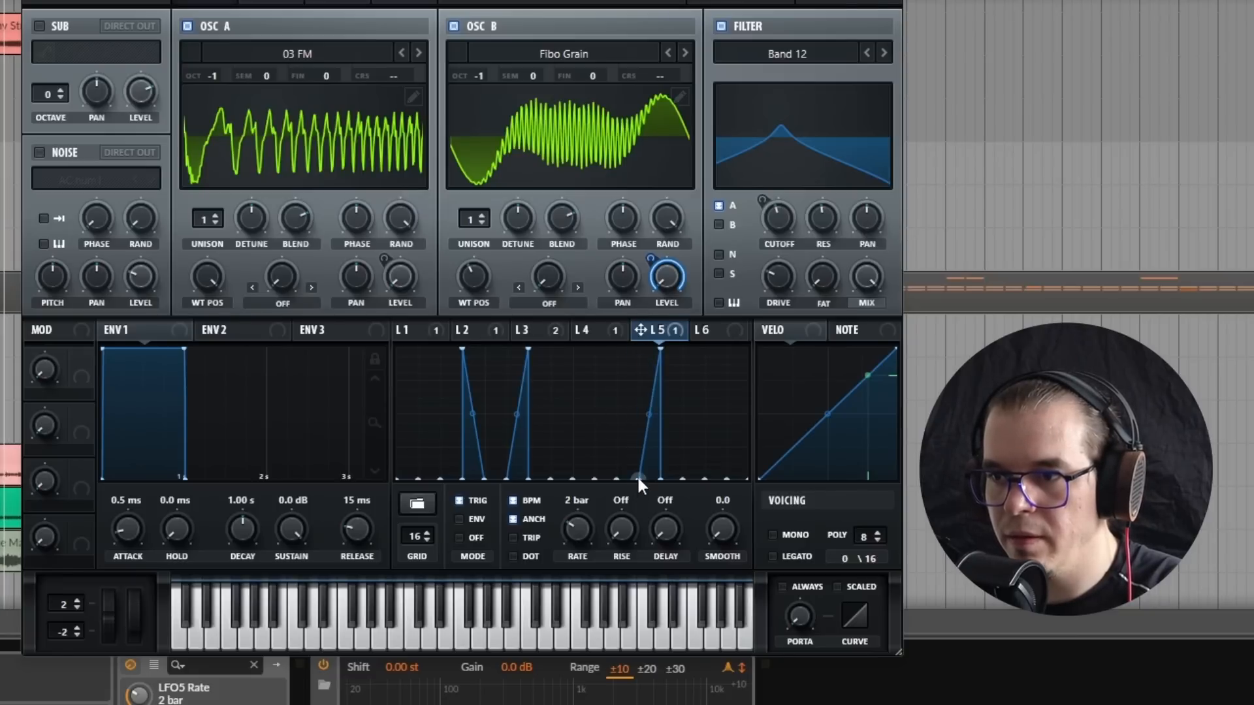
{"action": "double_click", "coordinate": [638, 478]}
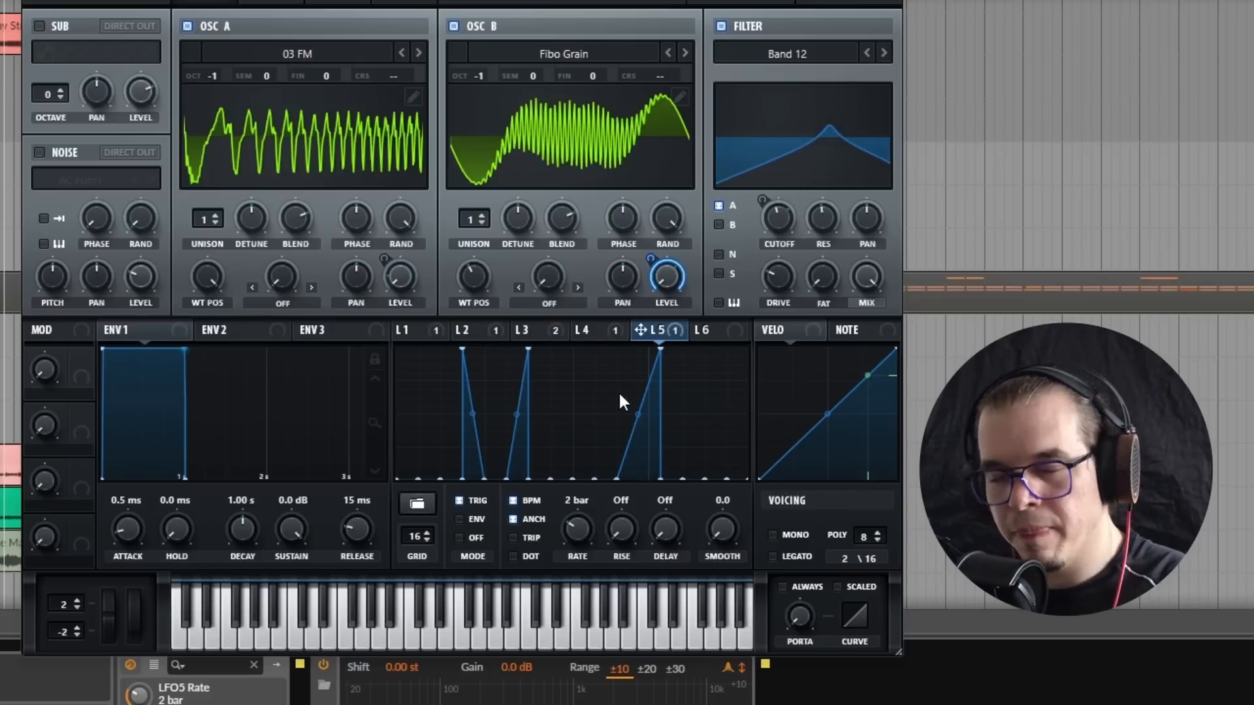
Step: Set oscillator B's wavetable position to 28
{"action": "left_click", "coordinate": [479, 276]}
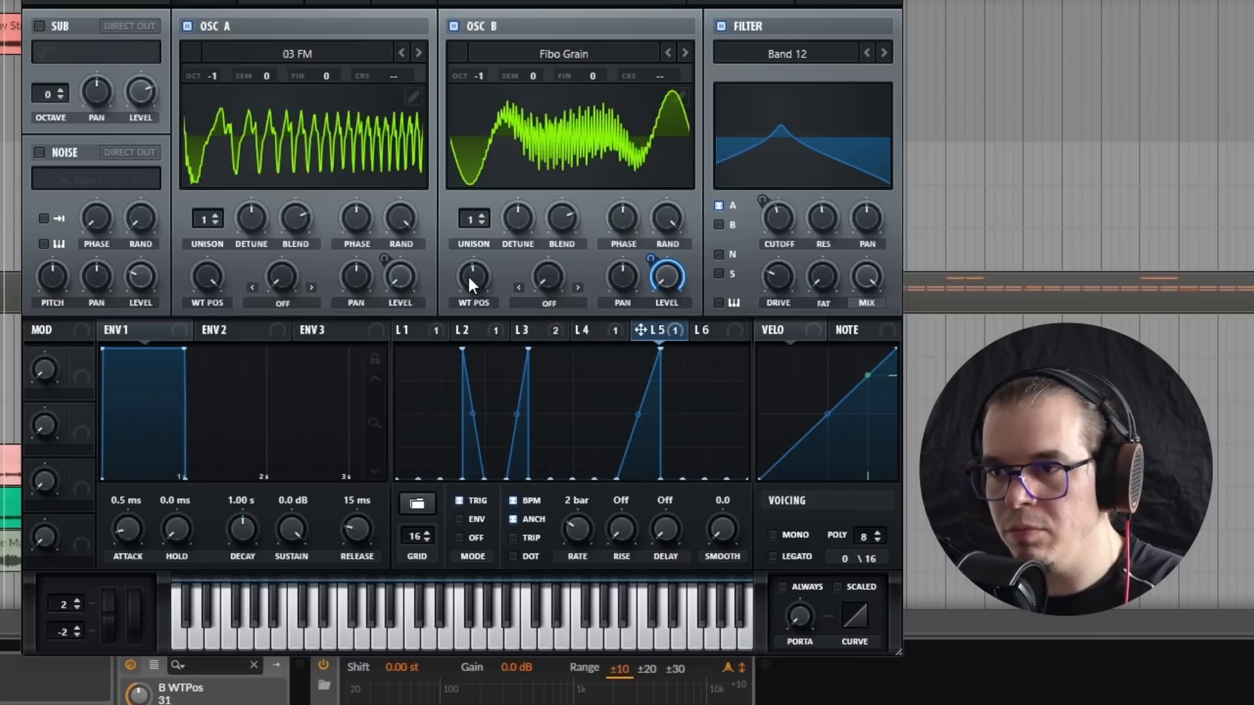
{"action": "mouse_move", "coordinate": [469, 279]}
{"action": "left_mouse_down"}
{"action": "mouse_move", "coordinate": [539, 265]}
{"action": "mouse_move", "coordinate": [462, 297]}
{"action": "mouse_move", "coordinate": [611, 268]}
{"action": "mouse_move", "coordinate": [488, 277]}
{"action": "left_mouse_up"}
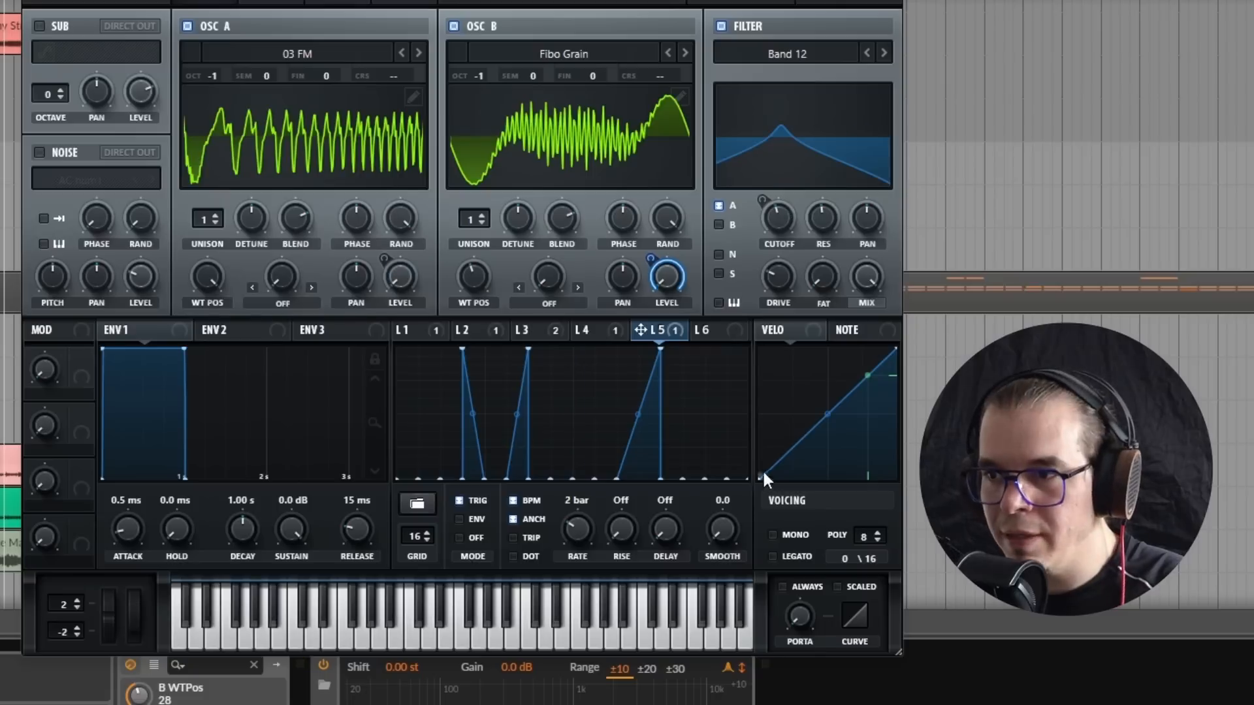
Step: Shape LFO 6 from oscillator B's wavetable at position 1, with a 16 bar rate and trigger mode
{"action": "left_click", "coordinate": [729, 330]}
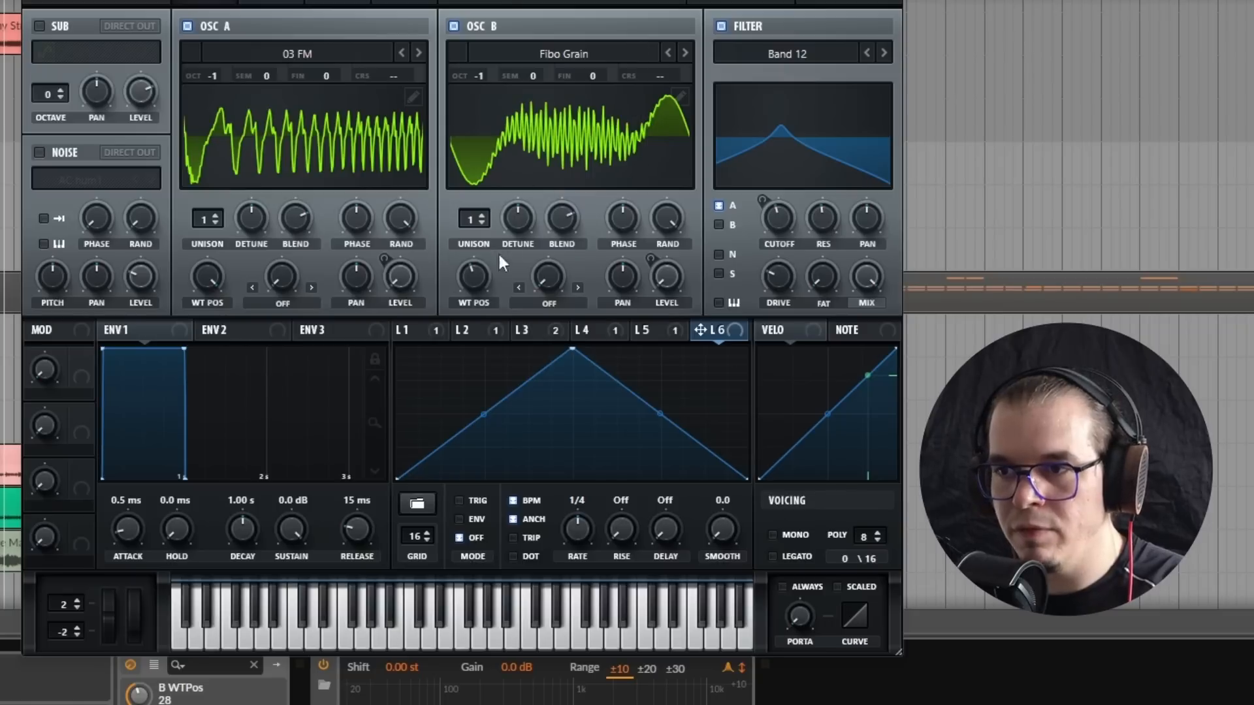
{"action": "left_click_drag", "start_coordinate": [473, 276], "coordinate": [451, 335]}
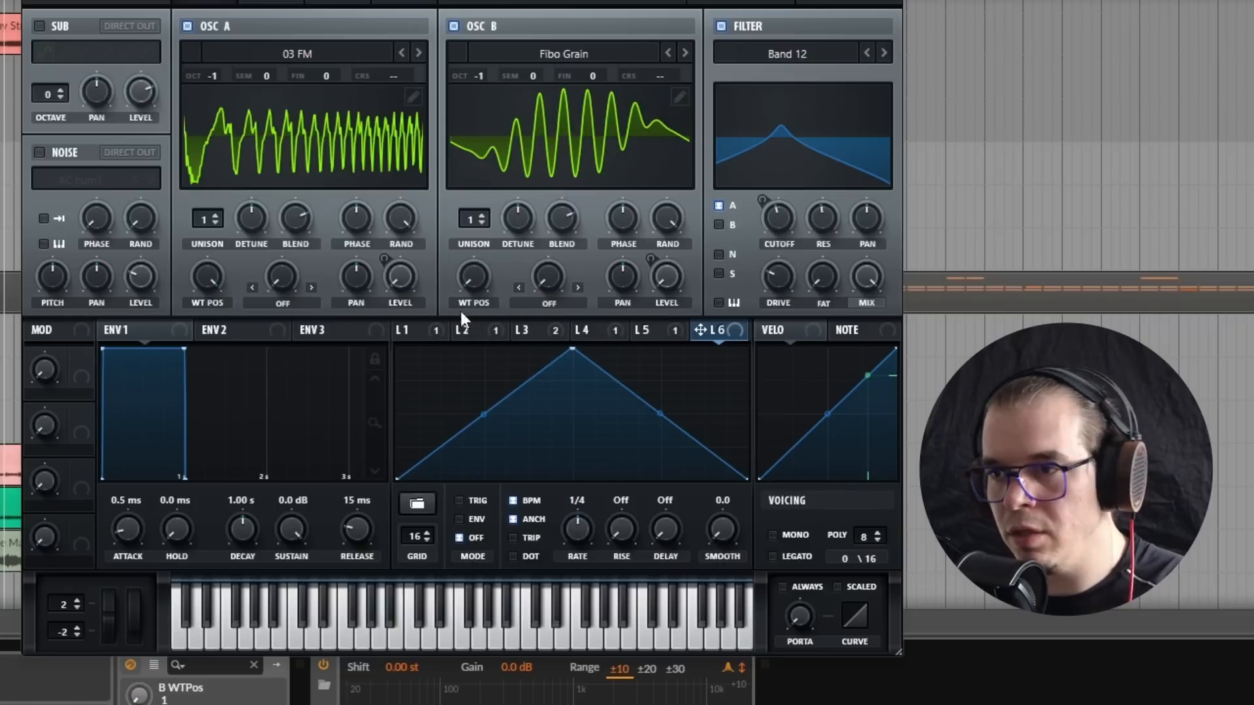
{"action": "left_click", "coordinate": [421, 505]}
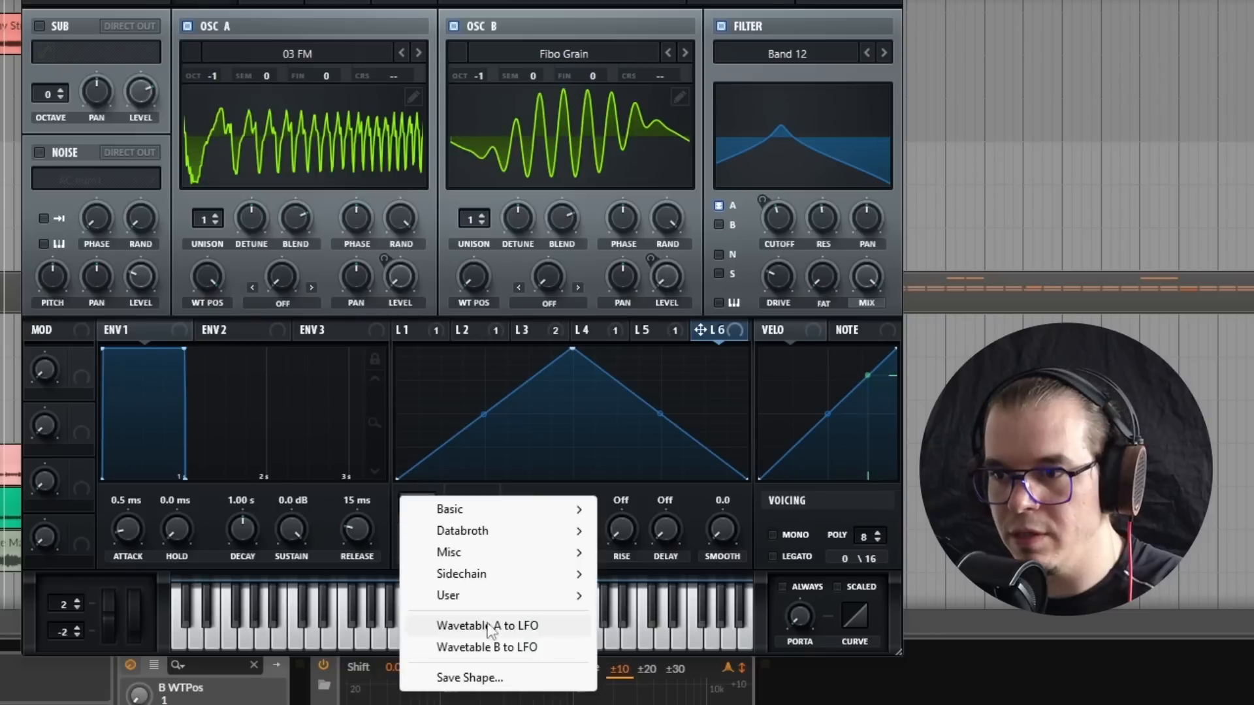
{"action": "left_click", "coordinate": [507, 650]}
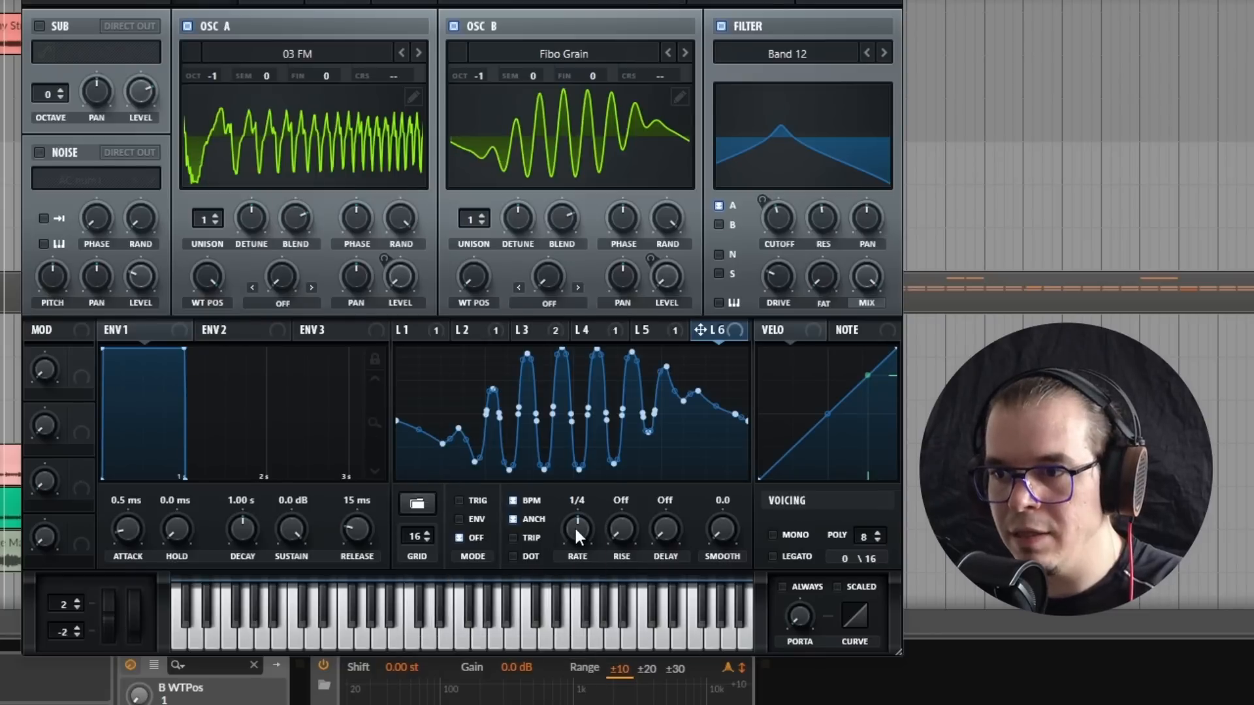
{"action": "left_click_drag", "start_coordinate": [576, 534], "coordinate": [502, 552]}
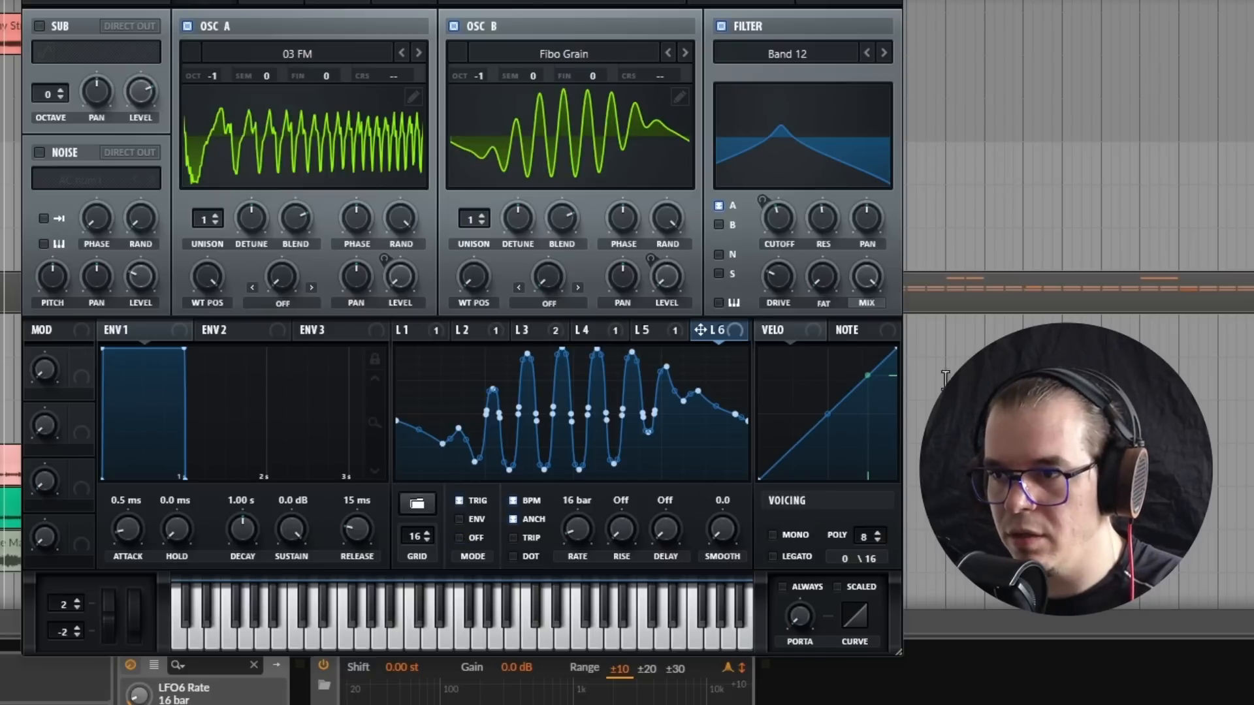
Step: Modulate oscillator B's wavetable position with LFO 6 by 48, using a base position of 25 and an 8 bar LFO rate
{"action": "left_click_drag", "start_coordinate": [475, 288], "coordinate": [518, 237]}
{"action": "left_click_drag", "start_coordinate": [729, 332], "coordinate": [467, 254]}
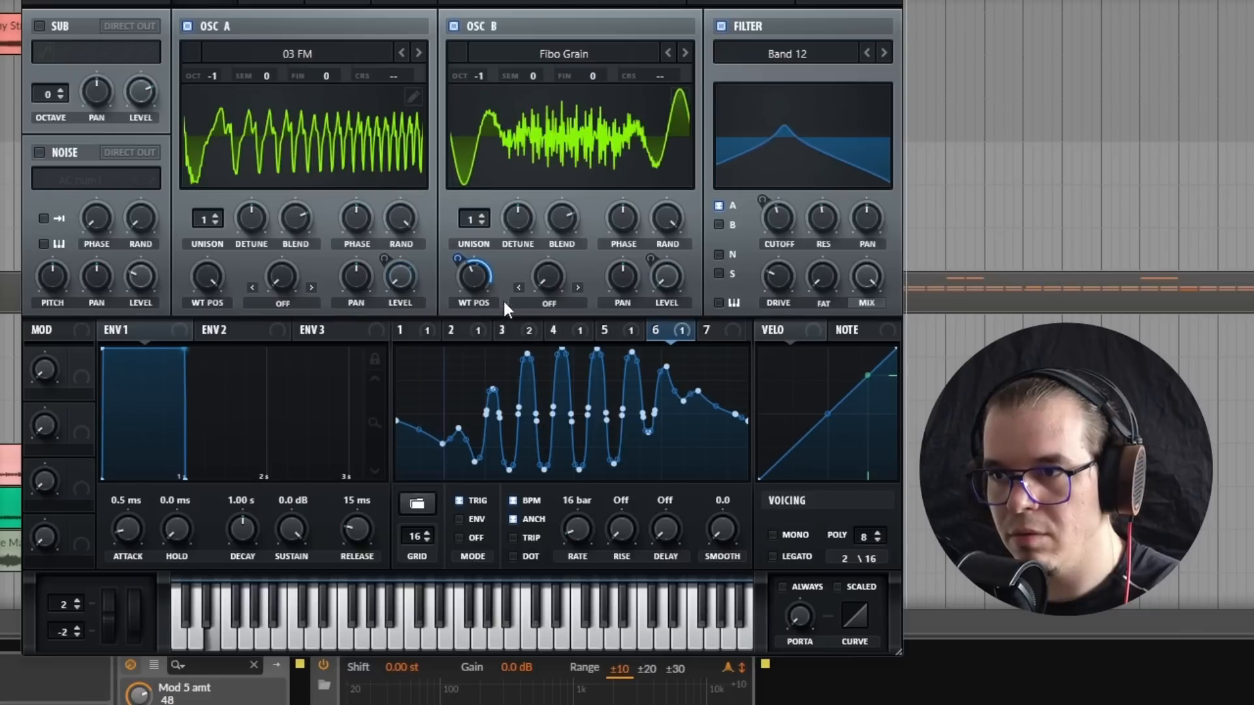
{"action": "left_click", "coordinate": [475, 284]}
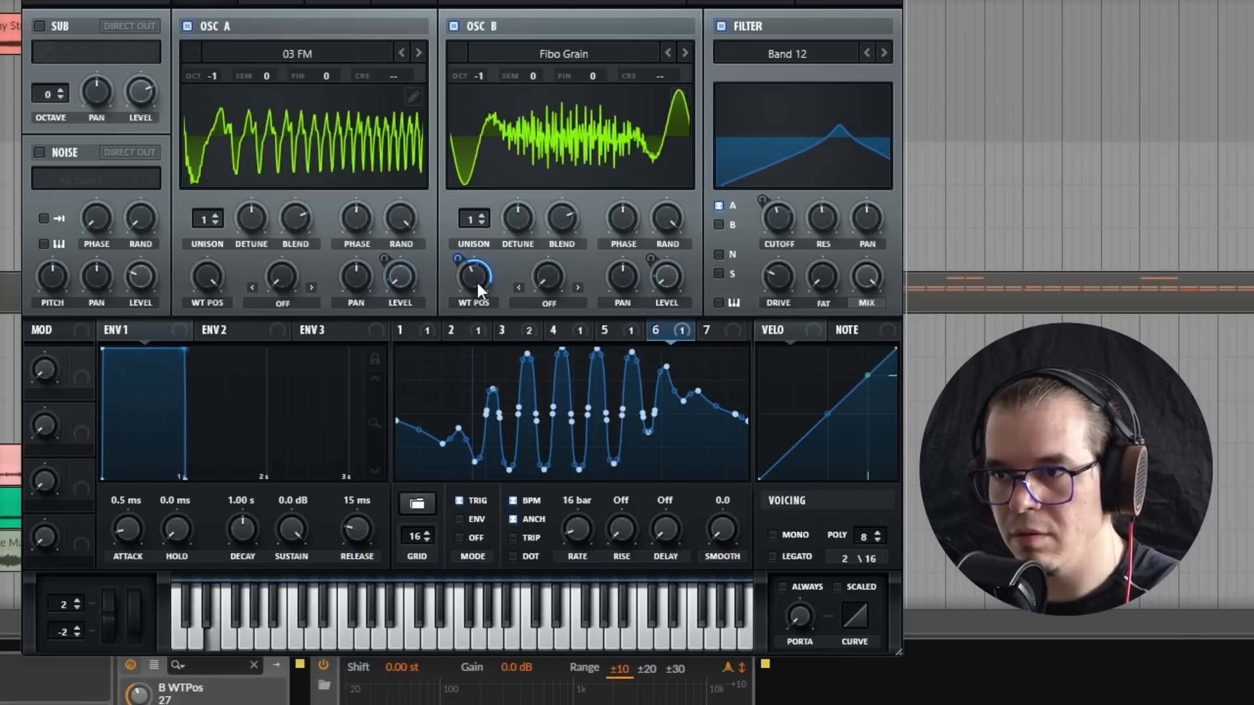
{"action": "left_click_drag", "start_coordinate": [574, 546], "coordinate": [590, 538]}
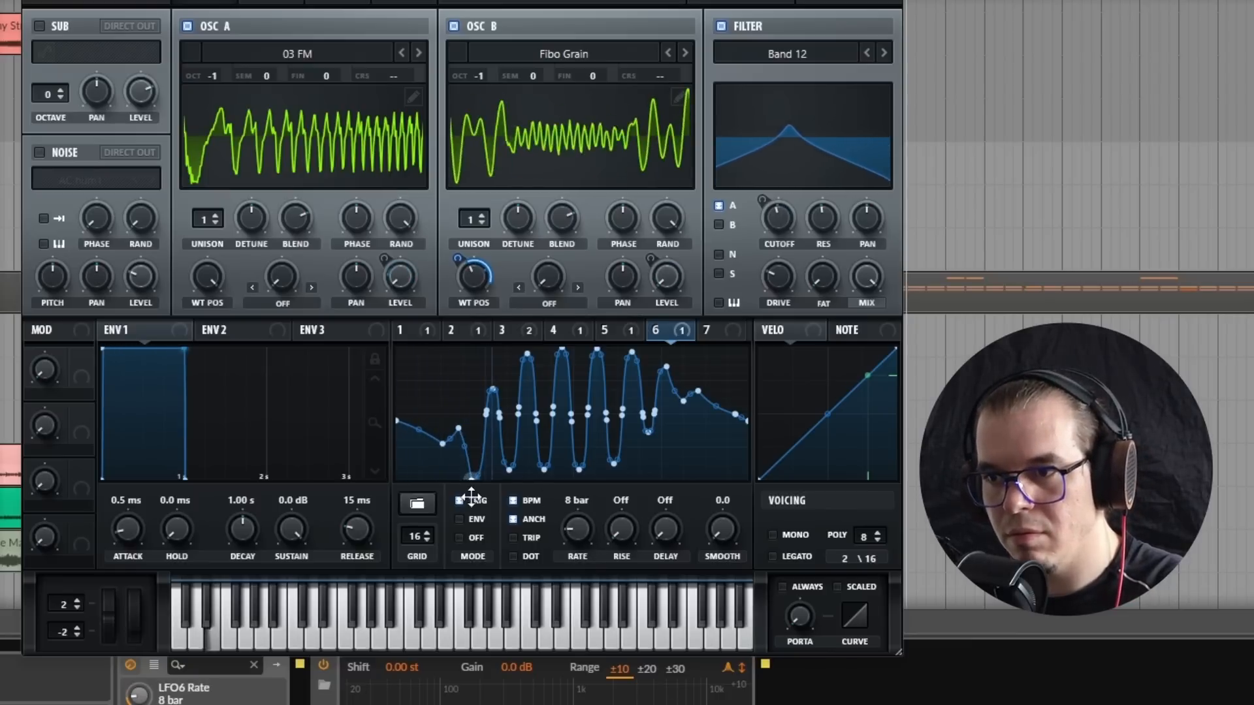
{"action": "left_click", "coordinate": [469, 273]}
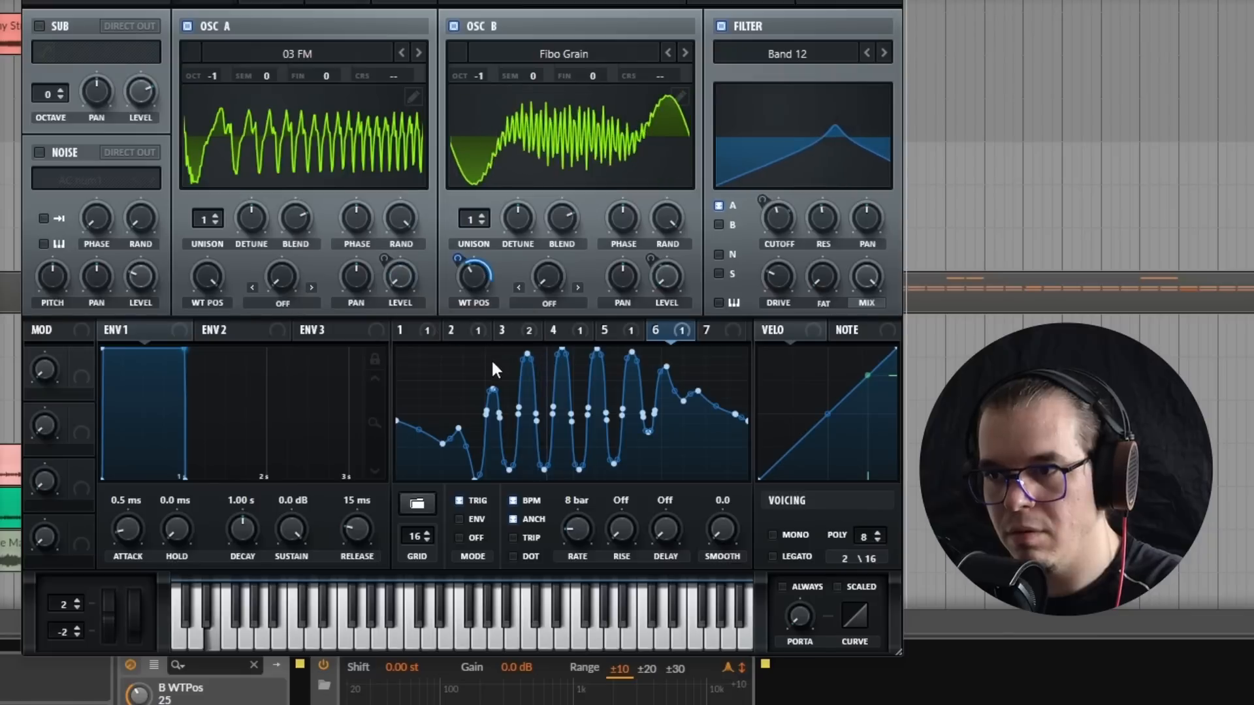
Step: Raise the first small peak of LFO 6's shape
{"action": "left_click_drag", "start_coordinate": [458, 427], "coordinate": [452, 397]}
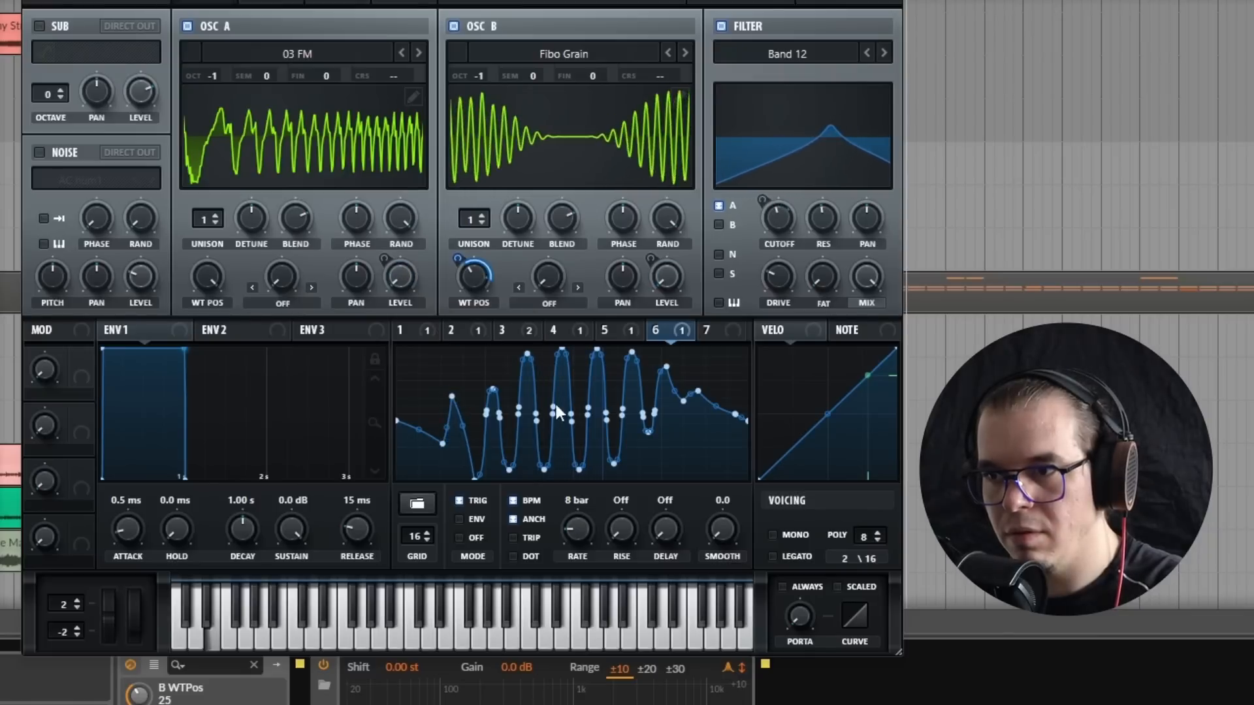
Step: Set LFO 6's rate to 16 bar and reshape its opening with a deeper first dip and a taller first peak
{"action": "left_click", "coordinate": [573, 530]}
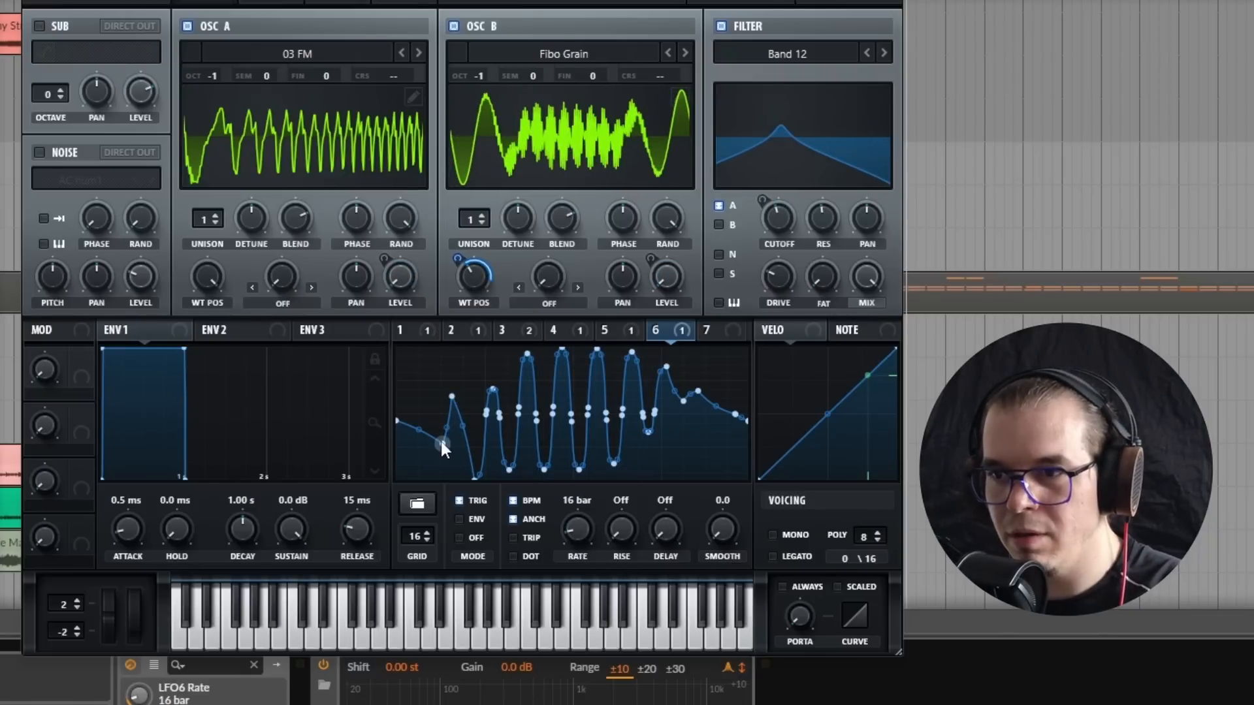
{"action": "left_click_drag", "start_coordinate": [441, 443], "coordinate": [443, 463]}
{"action": "left_click_drag", "start_coordinate": [451, 397], "coordinate": [449, 367]}
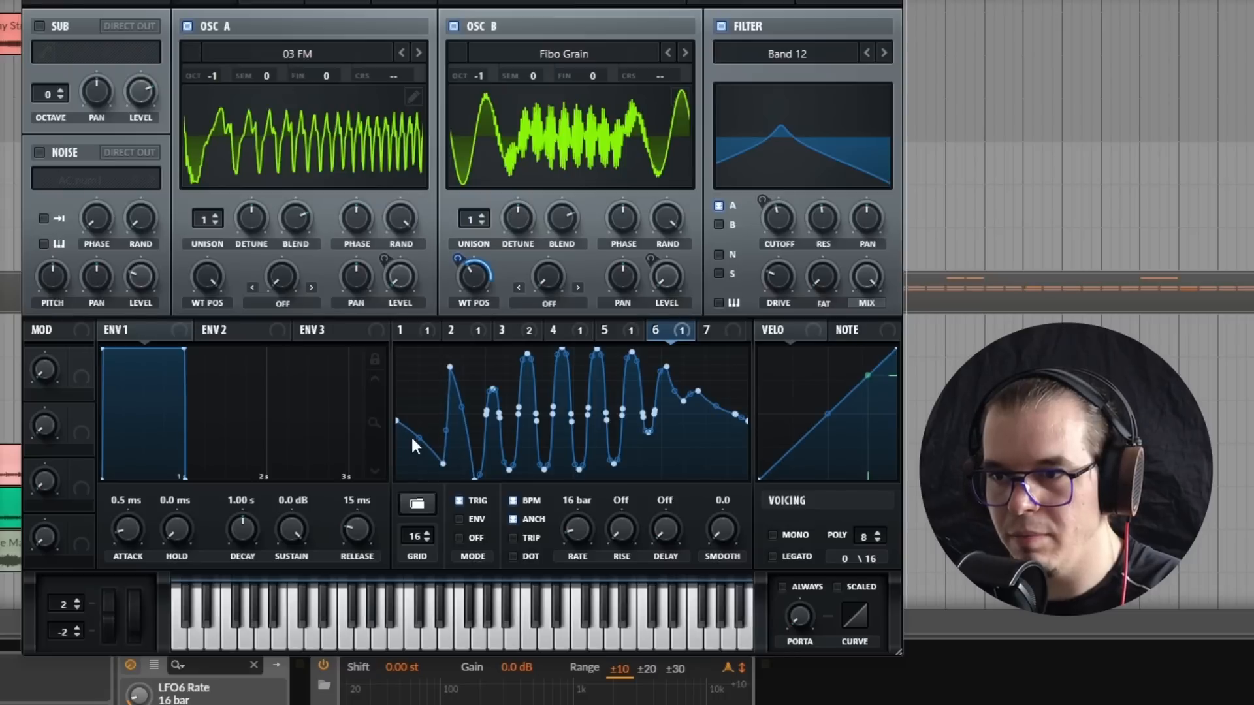
{"action": "left_click_drag", "start_coordinate": [417, 441], "coordinate": [417, 449]}
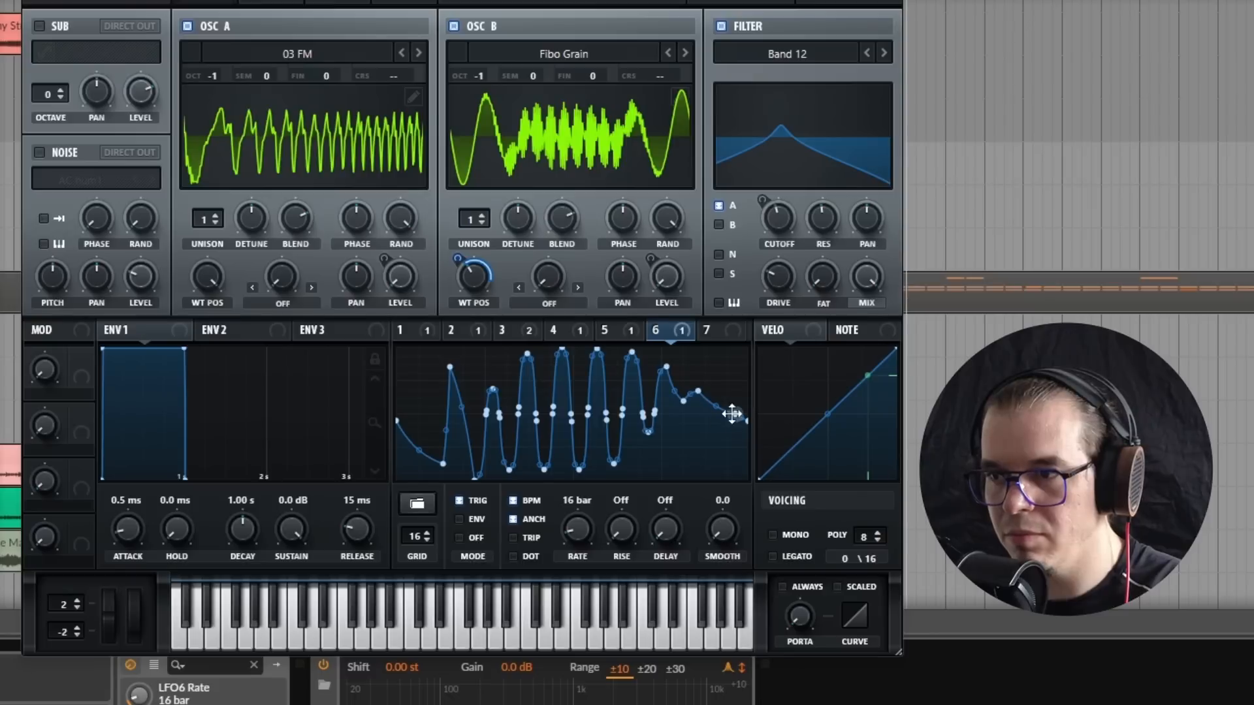
Step: Deepen the valleys and raise the last peak at the end of LFO 6's shape, audition it, and fine-tune the first peak
{"action": "left_click_drag", "start_coordinate": [733, 415], "coordinate": [727, 455]}
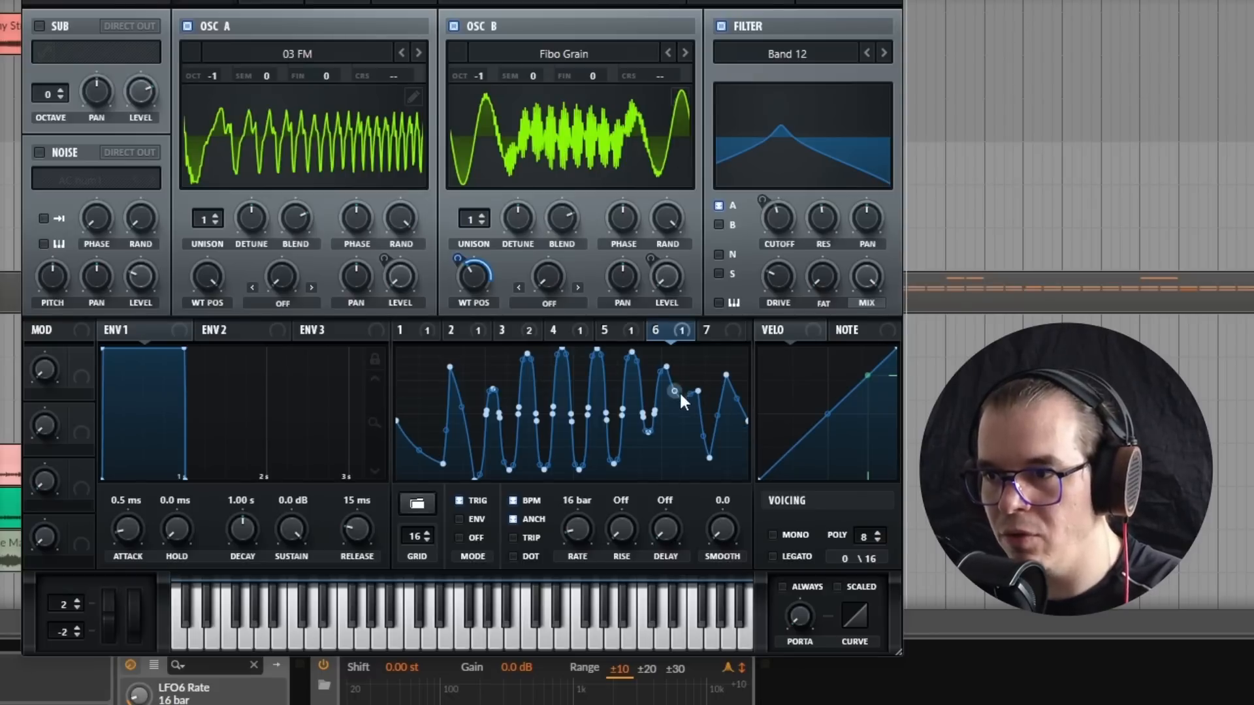
{"action": "left_click_drag", "start_coordinate": [680, 401], "coordinate": [685, 462]}
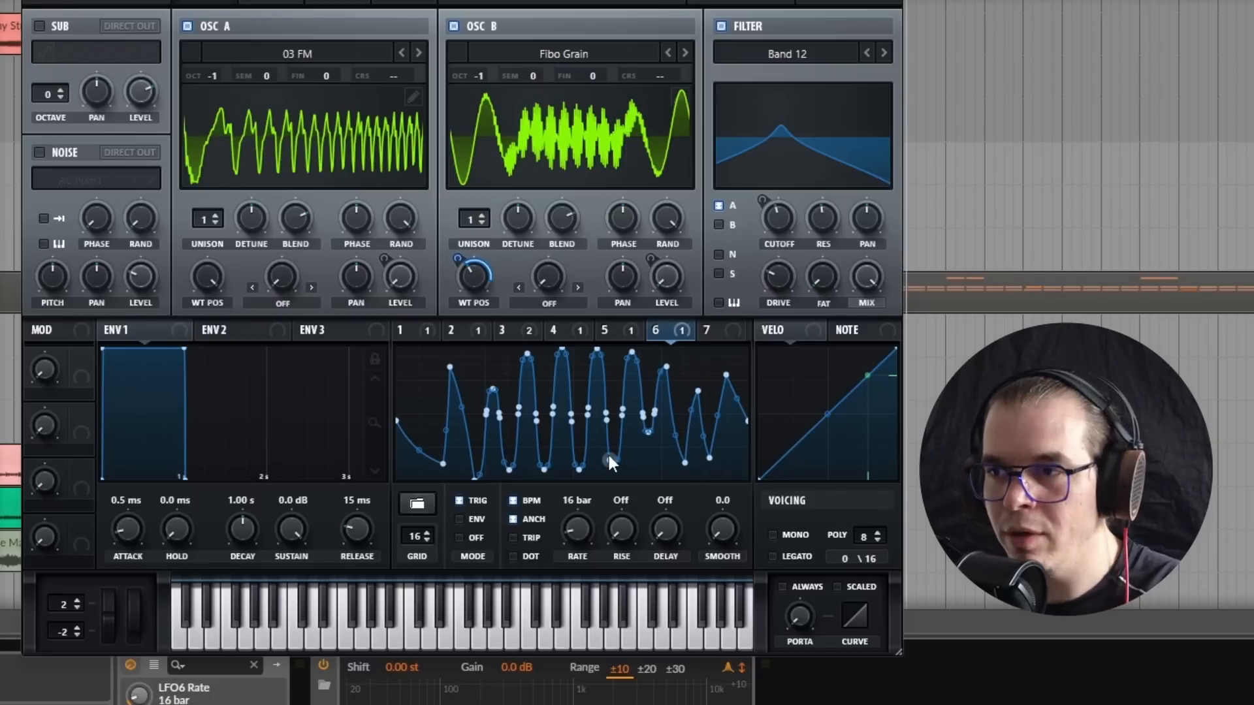
{"action": "key", "text": "space"}
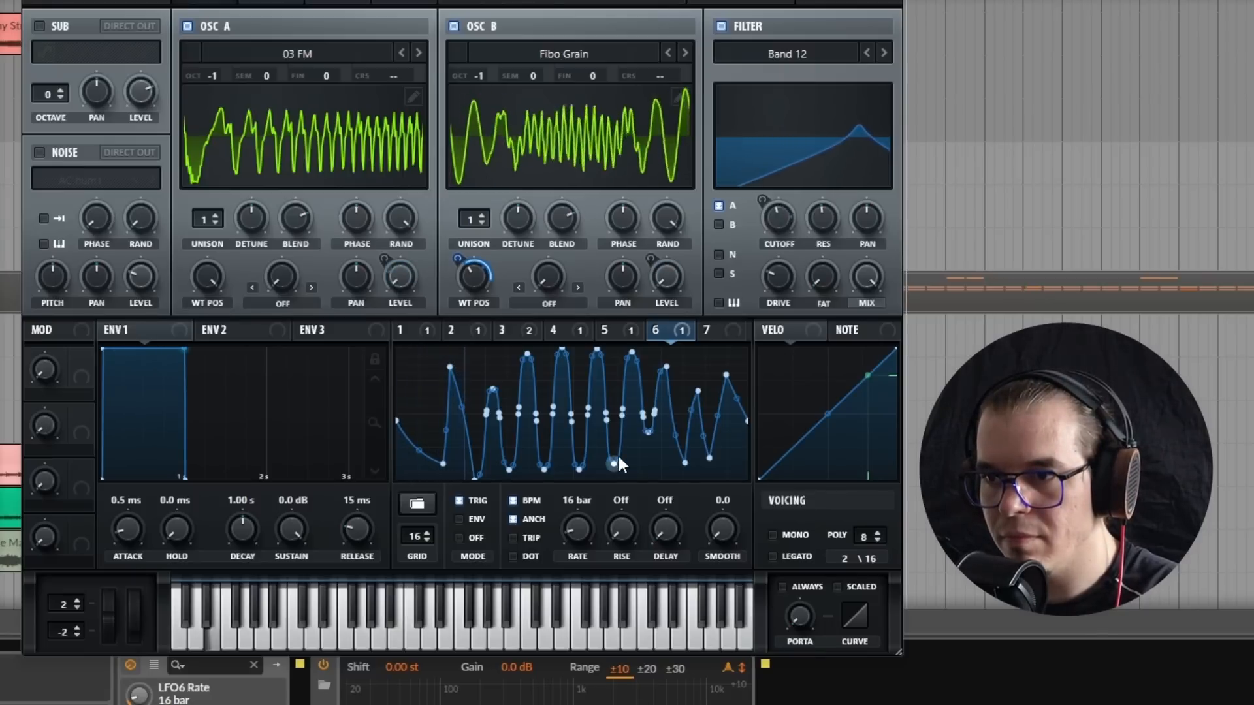
{"action": "left_click_drag", "start_coordinate": [450, 367], "coordinate": [453, 364]}
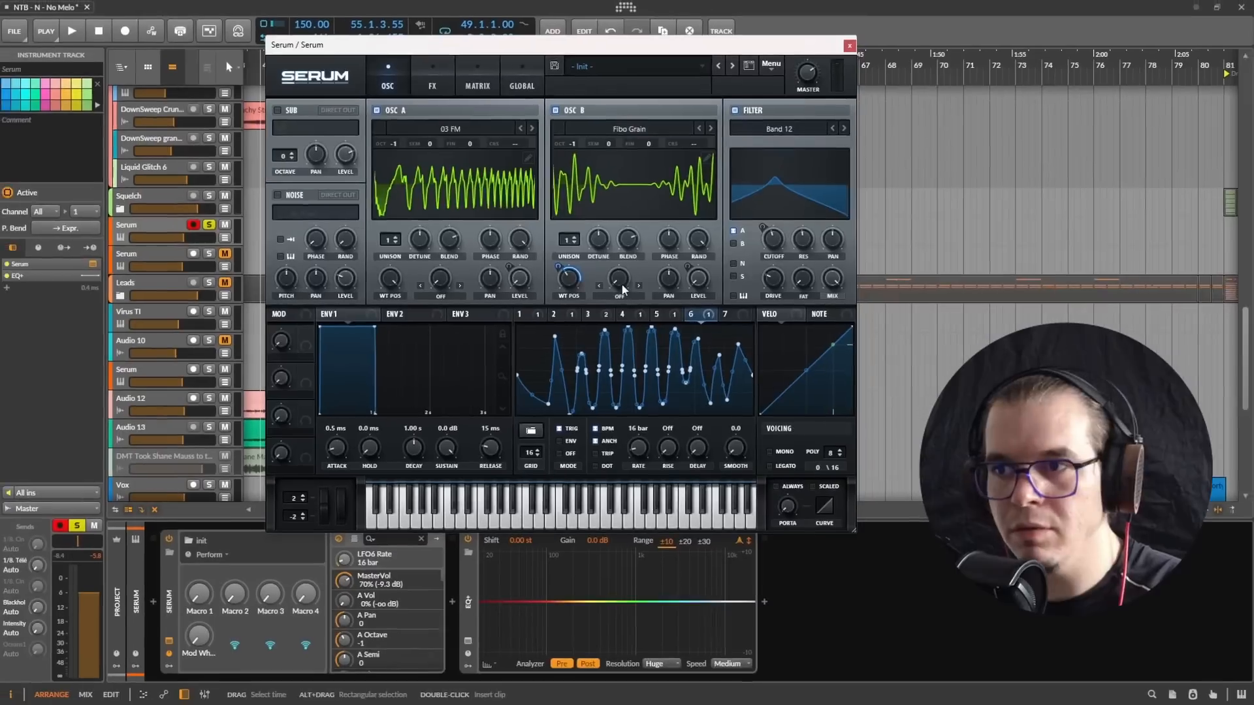
Step: Enable the EQ effect with a high-pass low band and move it to the start of the effects chain
{"action": "left_click", "coordinate": [450, 82]}
{"action": "left_click", "coordinate": [279, 270]}
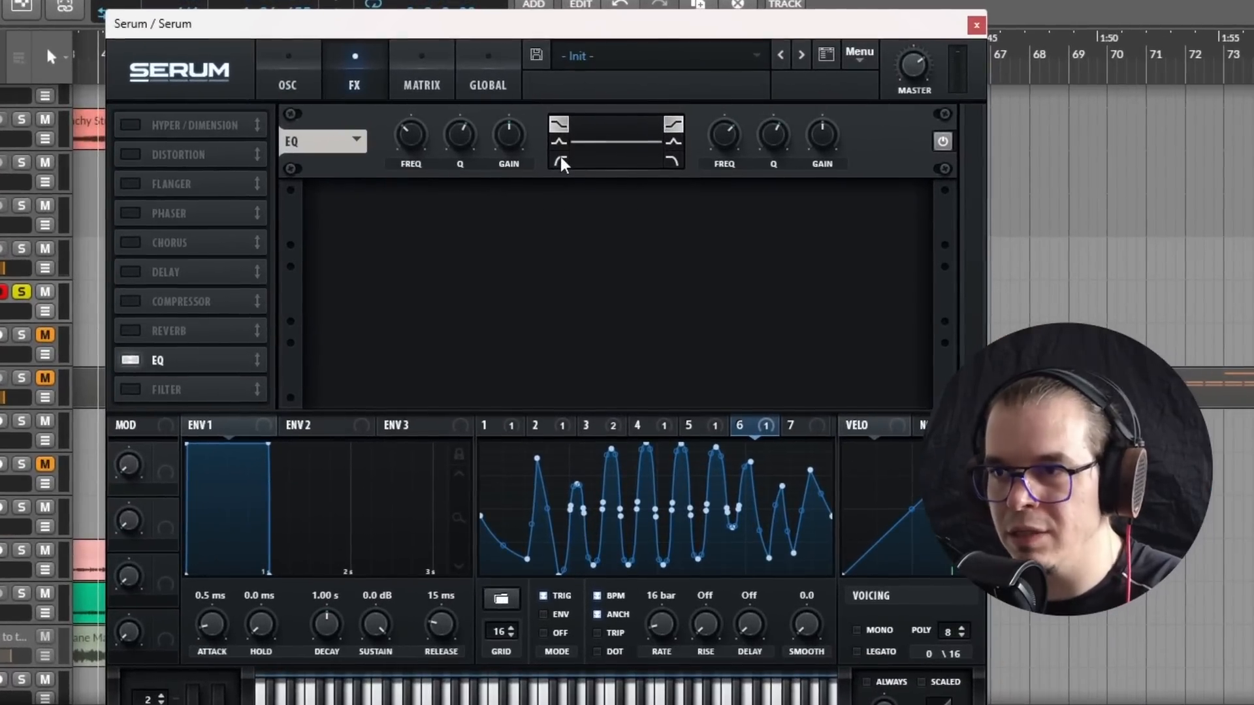
{"action": "left_click", "coordinate": [562, 162]}
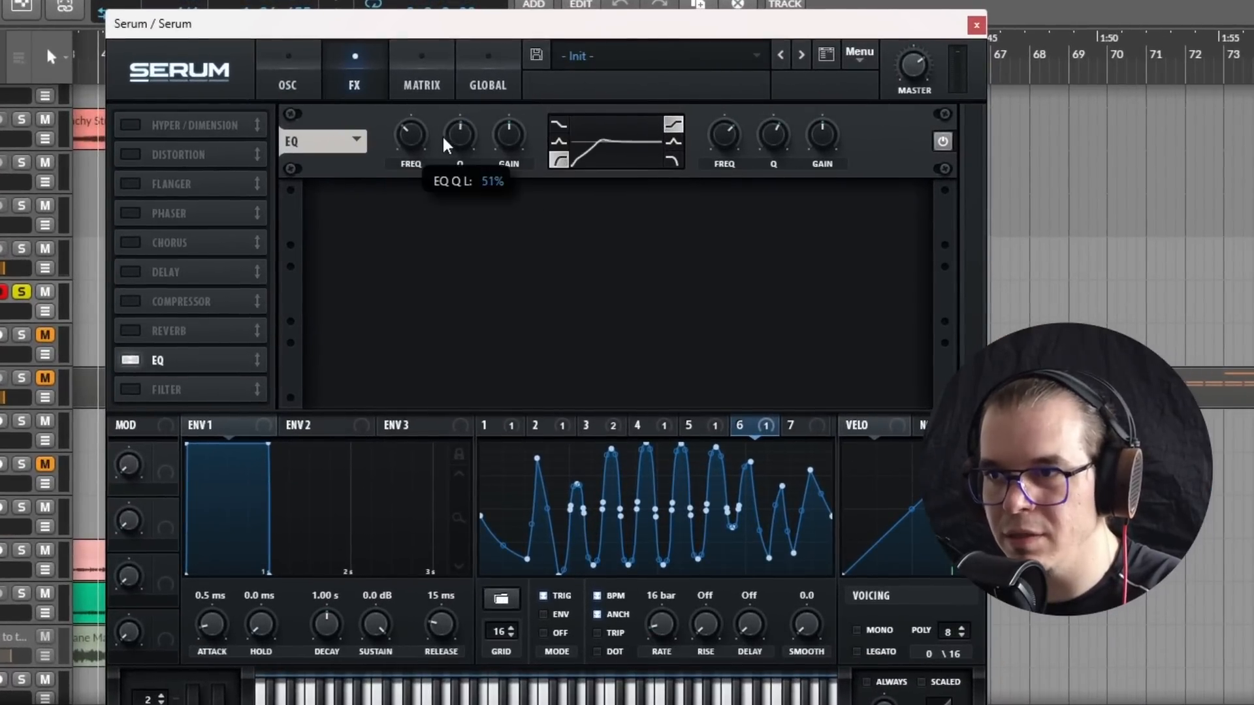
{"action": "left_click", "coordinate": [287, 80]}
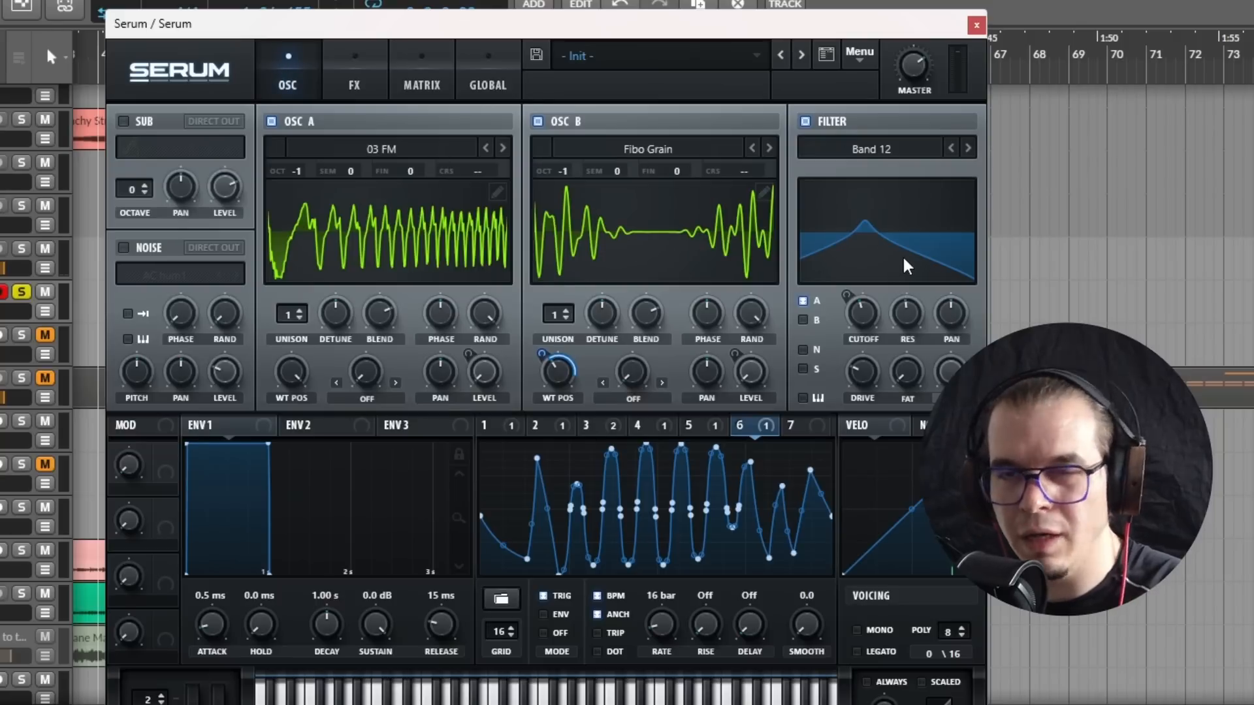
{"action": "left_click", "coordinate": [353, 86]}
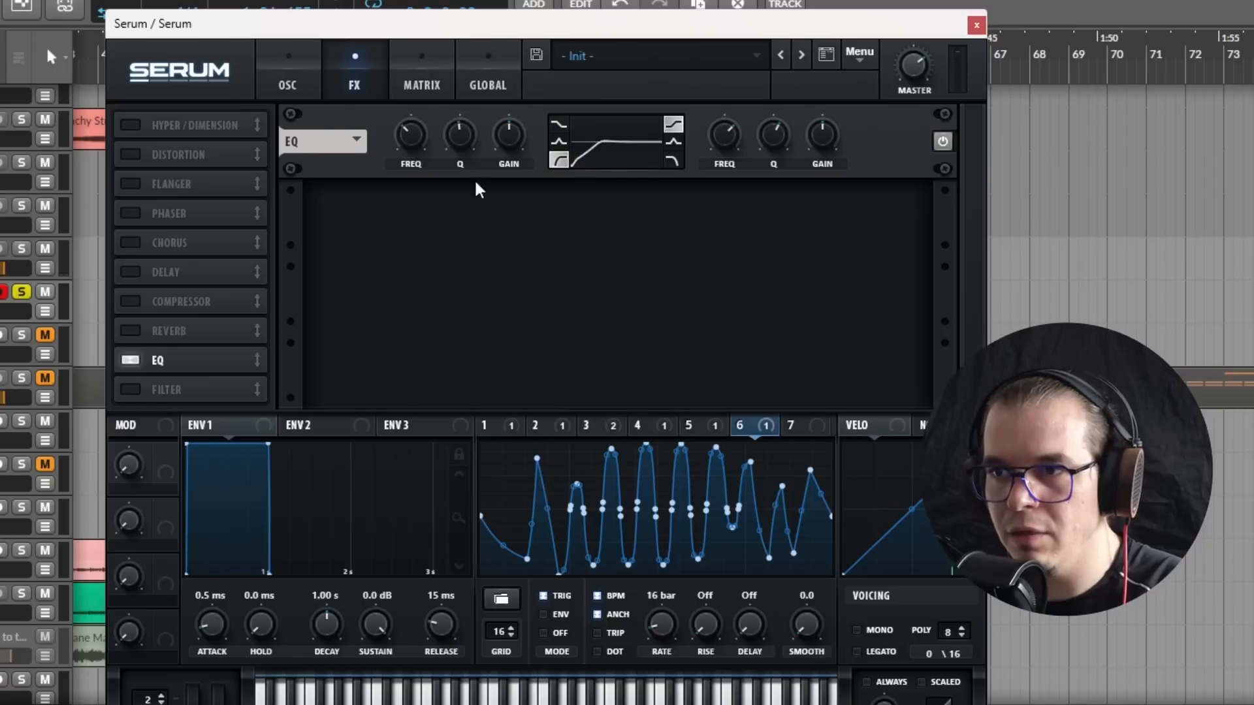
{"action": "left_click_drag", "start_coordinate": [203, 367], "coordinate": [209, 125]}
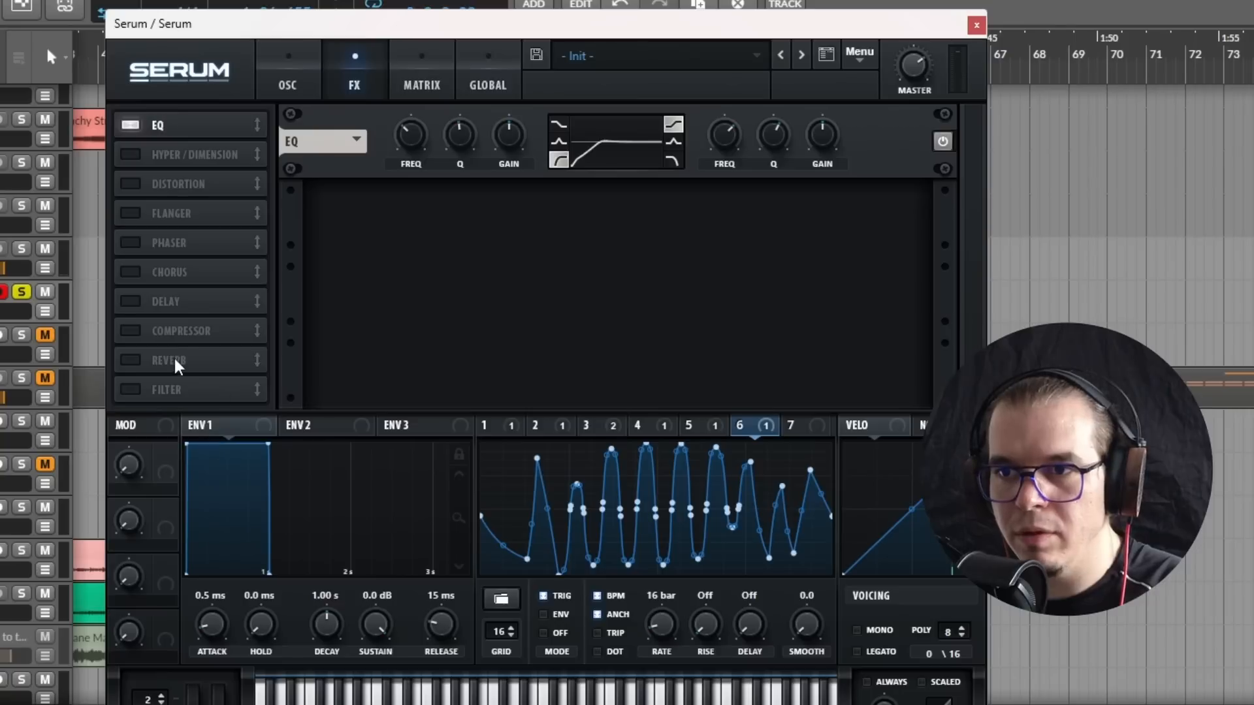
Step: Add a Cmb + filter effect with a low cutoff, raised resonance and the mix reduced to about half
{"action": "left_click", "coordinate": [131, 390]}
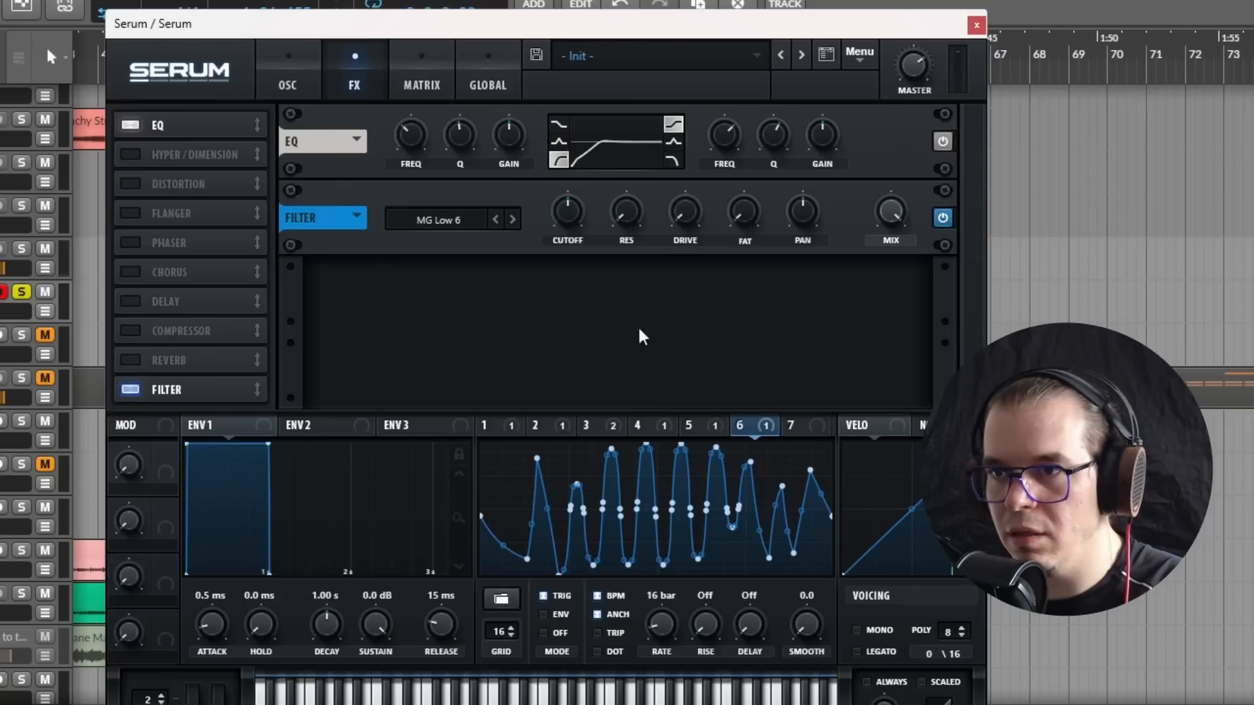
{"action": "left_click", "coordinate": [444, 222]}
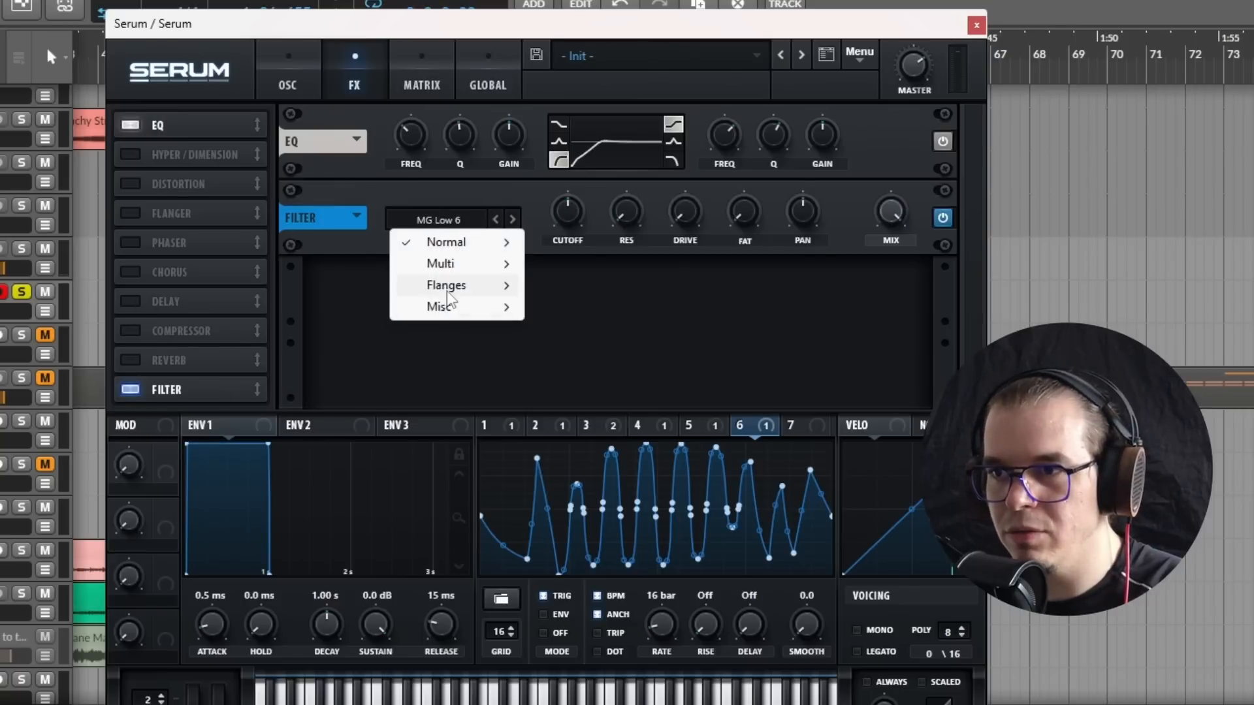
{"action": "mouse_move", "coordinate": [450, 288]}
{"action": "left_click", "coordinate": [660, 291]}
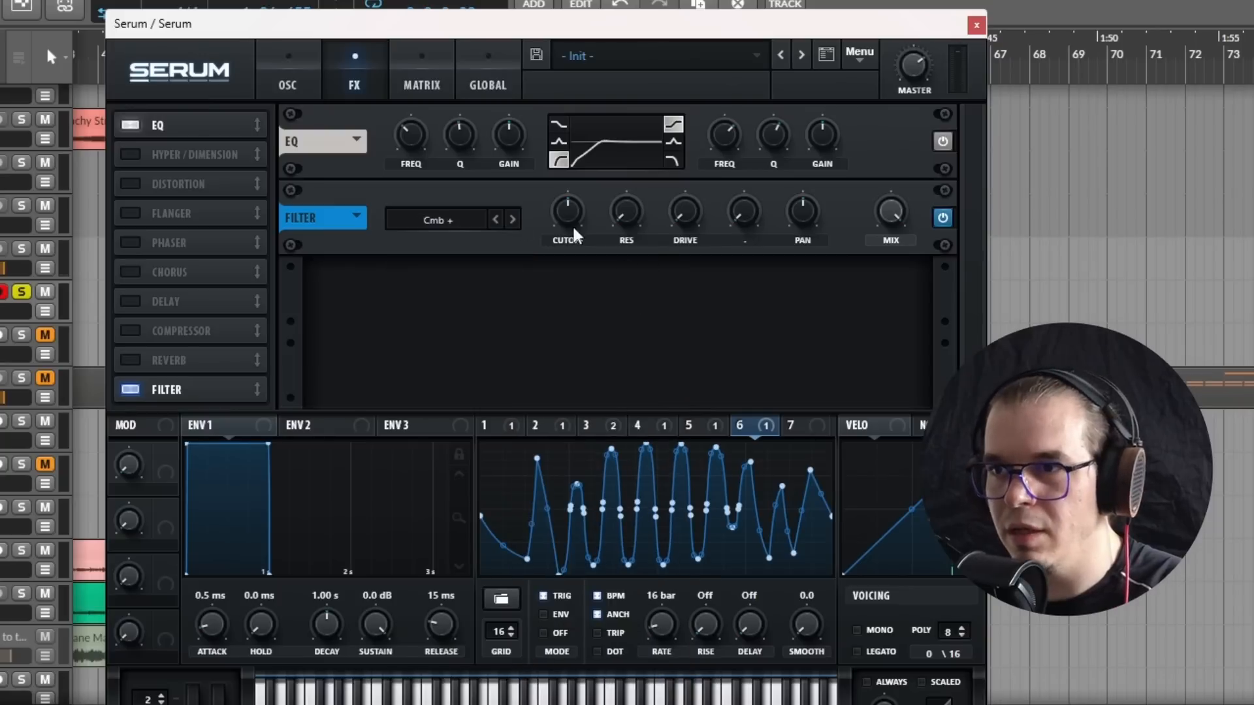
{"action": "left_click_drag", "start_coordinate": [574, 225], "coordinate": [496, 225]}
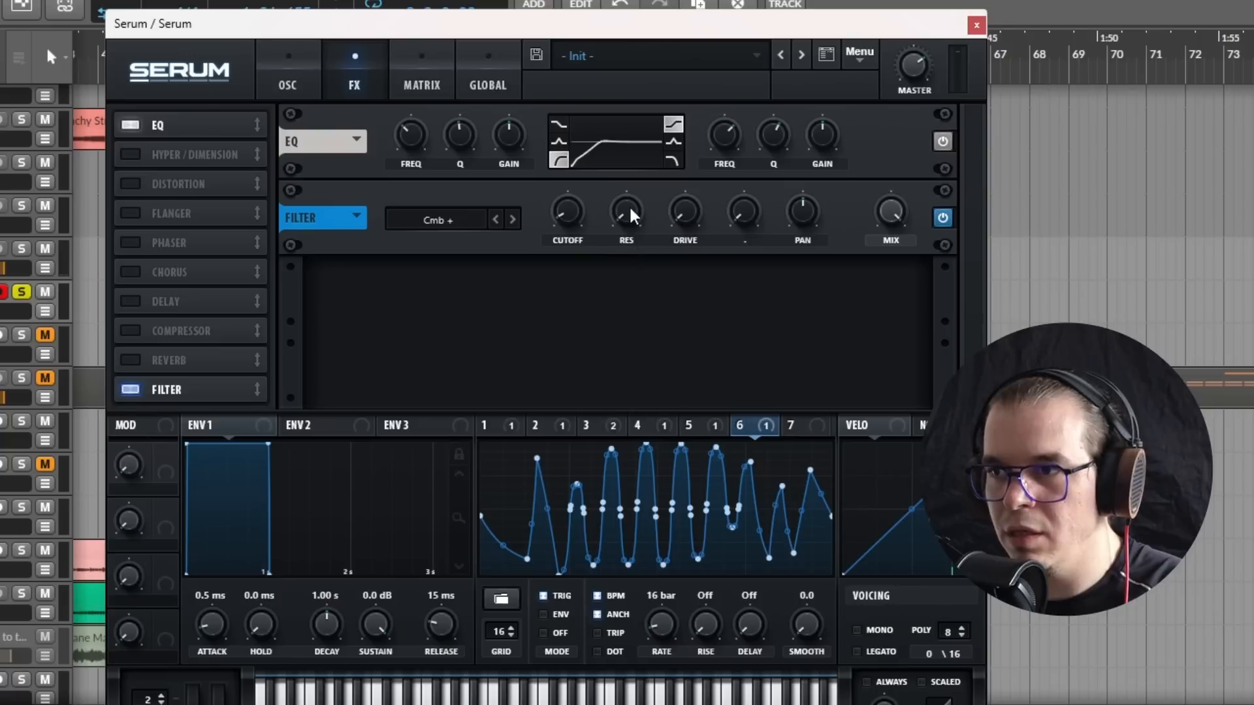
{"action": "left_click_drag", "start_coordinate": [632, 215], "coordinate": [676, 214]}
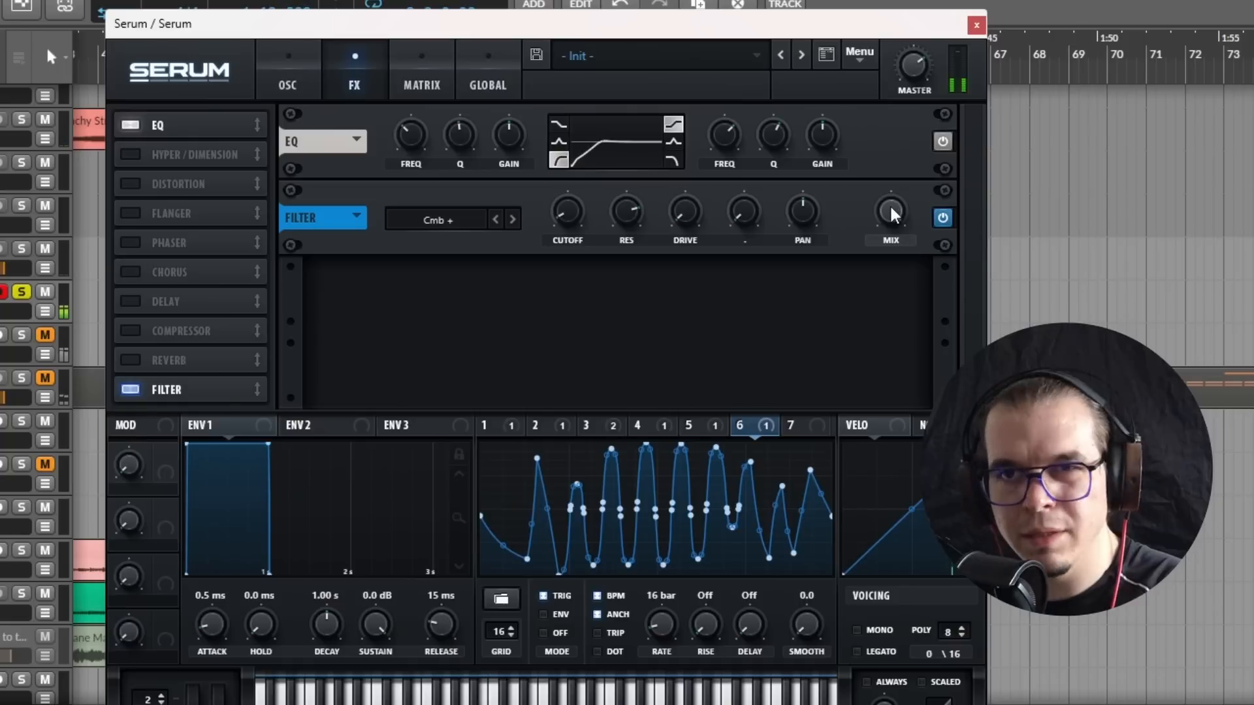
{"action": "left_click_drag", "start_coordinate": [891, 211], "coordinate": [870, 307]}
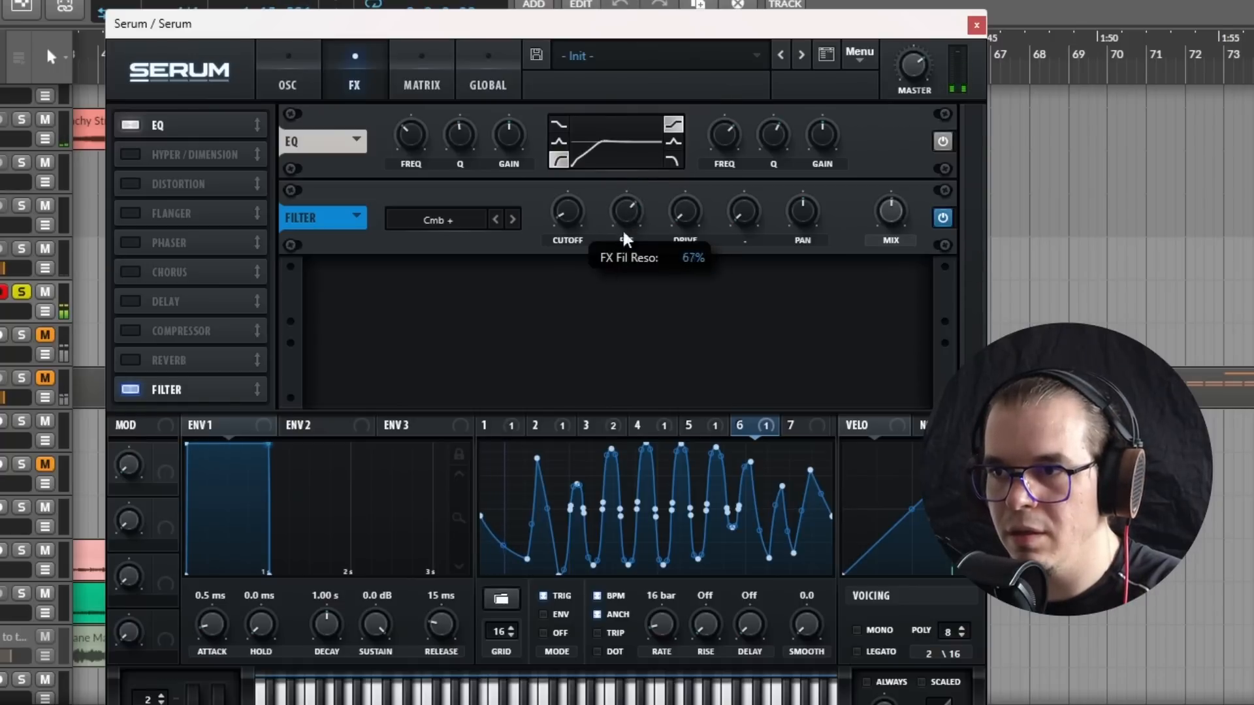
Step: Set the filter effect's resonance to about 51% and modulate it with LFO 4
{"action": "left_click_drag", "start_coordinate": [631, 247], "coordinate": [628, 267]}
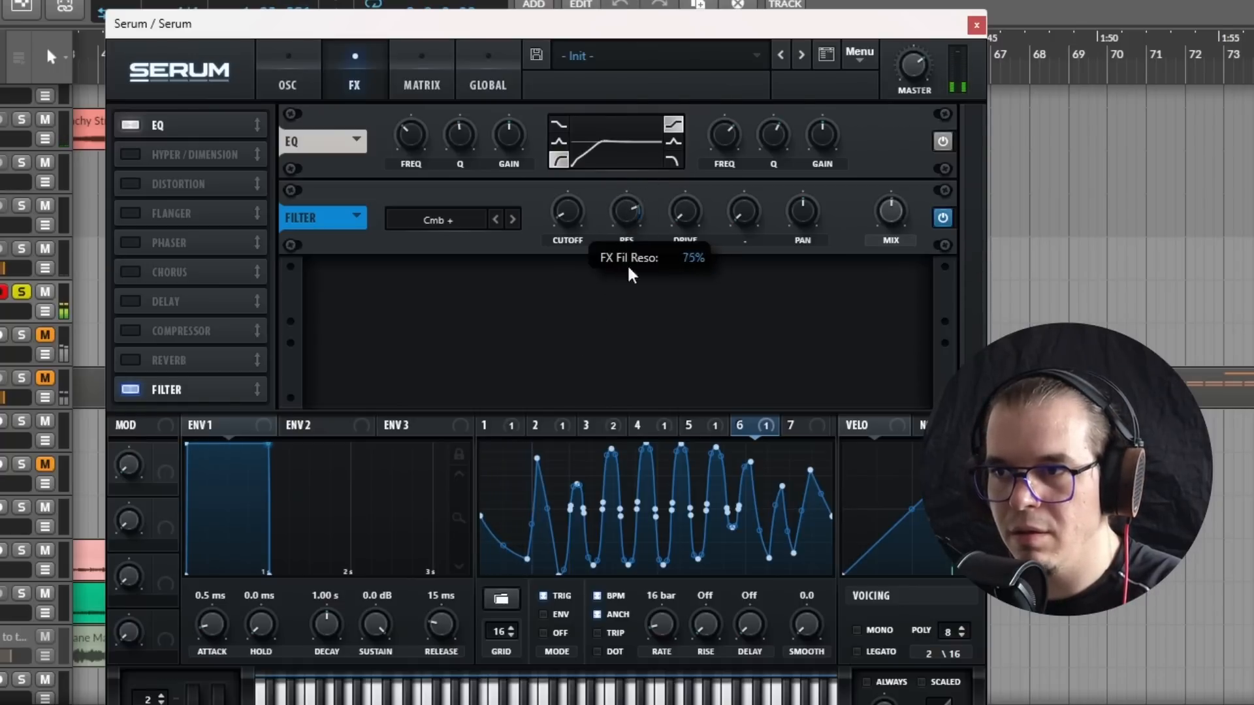
{"action": "left_click_drag", "start_coordinate": [640, 224], "coordinate": [632, 256]}
{"action": "left_click_drag", "start_coordinate": [628, 201], "coordinate": [617, 233]}
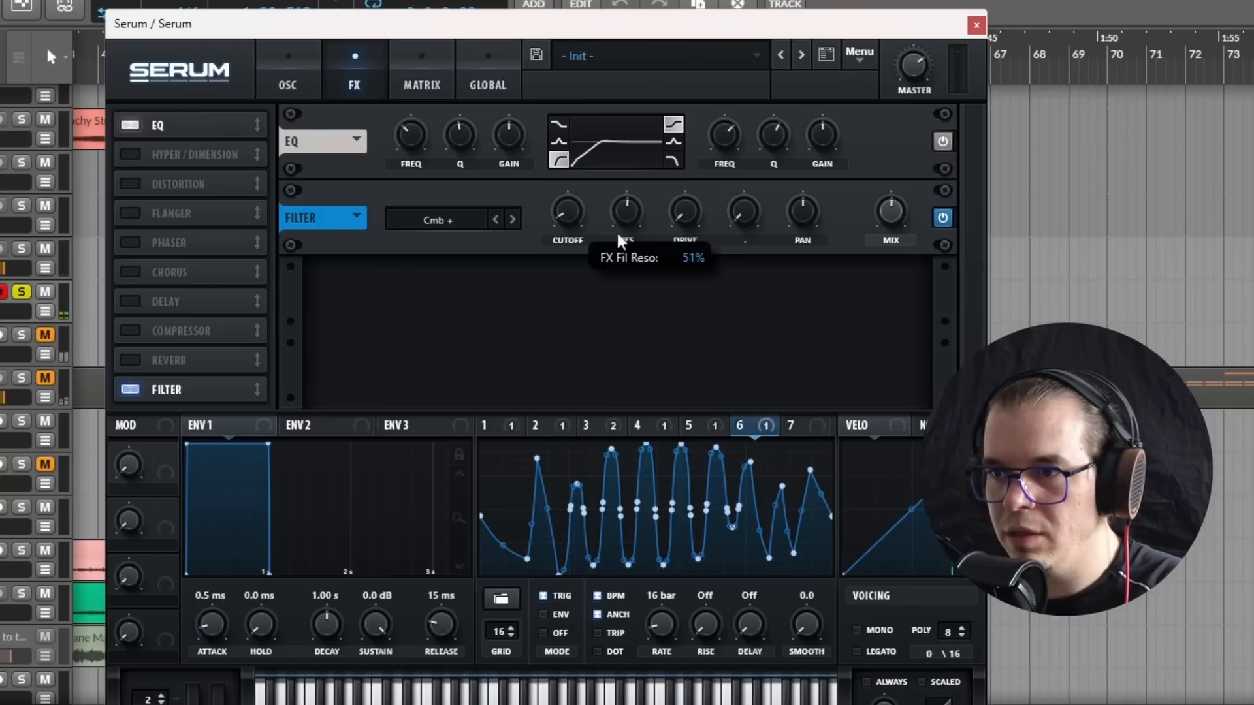
{"action": "left_click", "coordinate": [664, 426]}
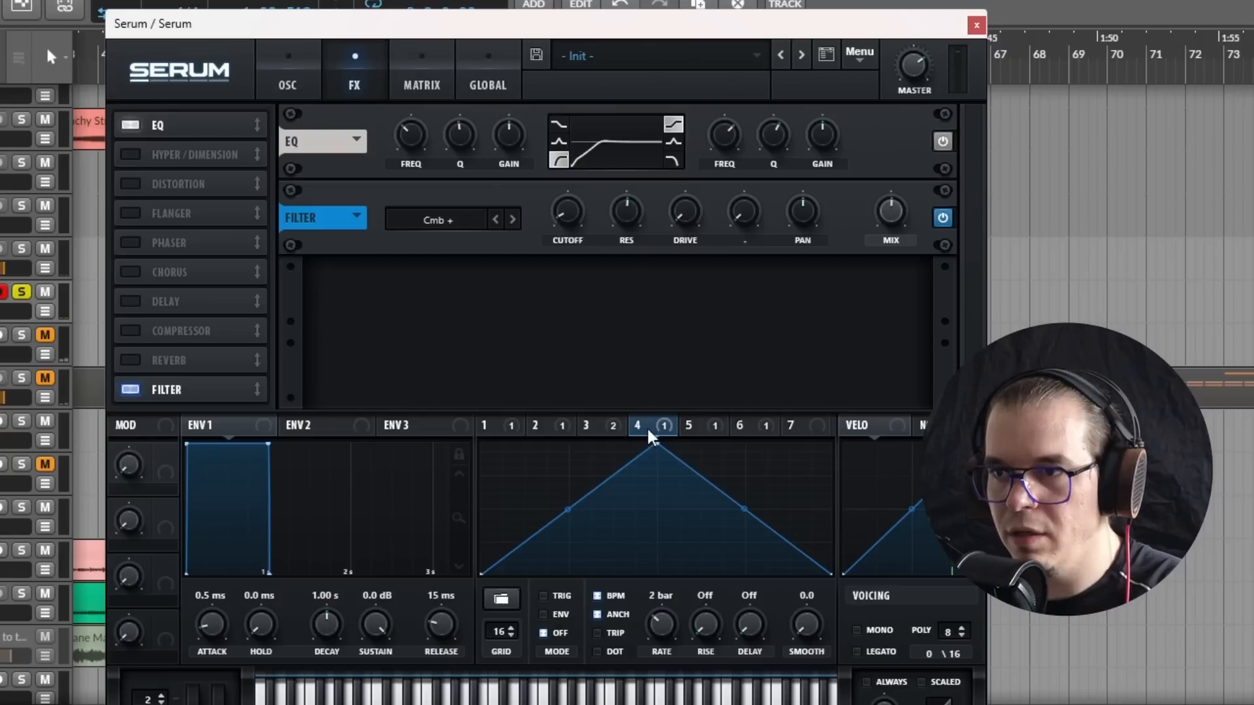
{"action": "left_click_drag", "start_coordinate": [613, 196], "coordinate": [614, 199]}
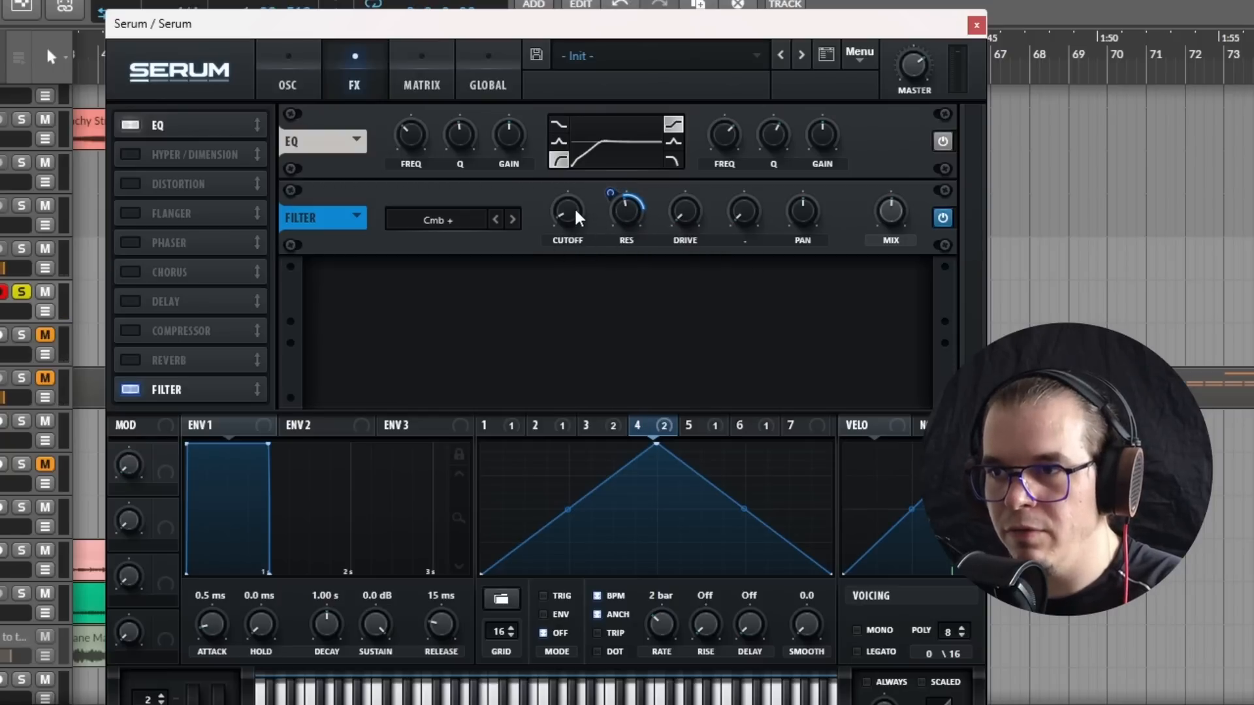
Step: Modulate the filter effect's cutoff with LFO 6 from its minimum, move the filter directly after the EQ, and audition the sound
{"action": "left_click", "coordinate": [758, 430]}
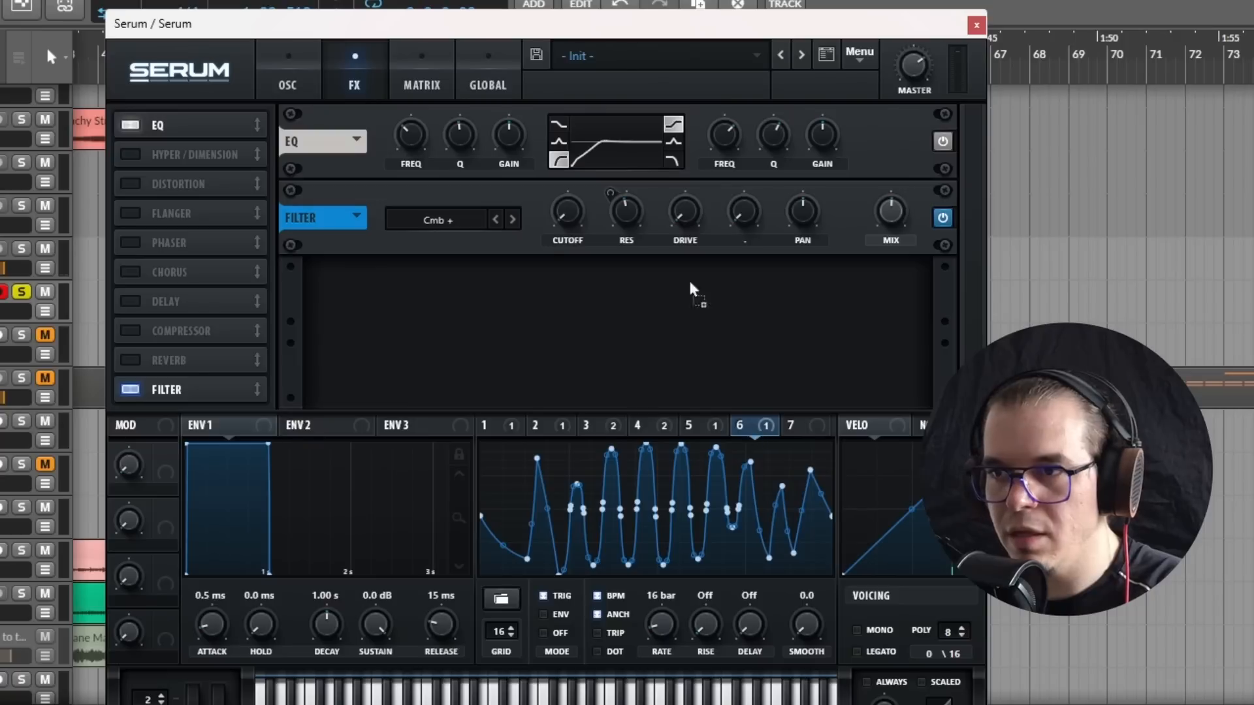
{"action": "left_click_drag", "start_coordinate": [551, 202], "coordinate": [473, 209]}
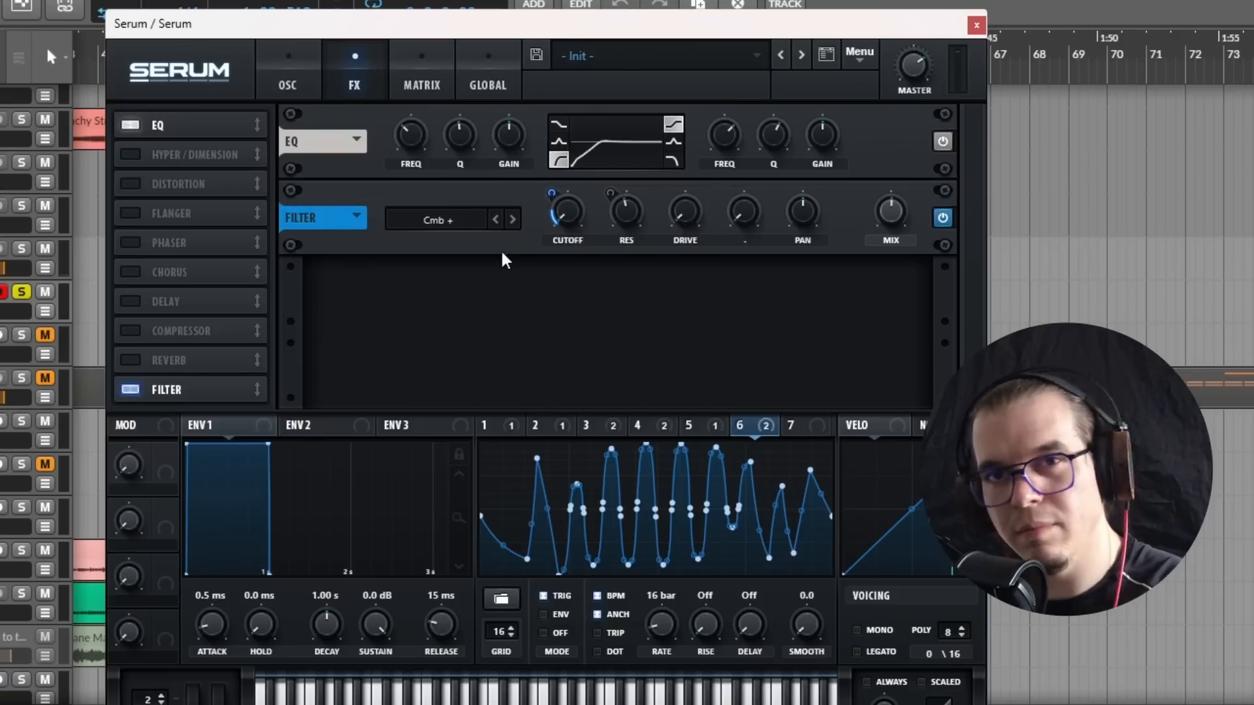
{"action": "left_click_drag", "start_coordinate": [187, 391], "coordinate": [198, 150]}
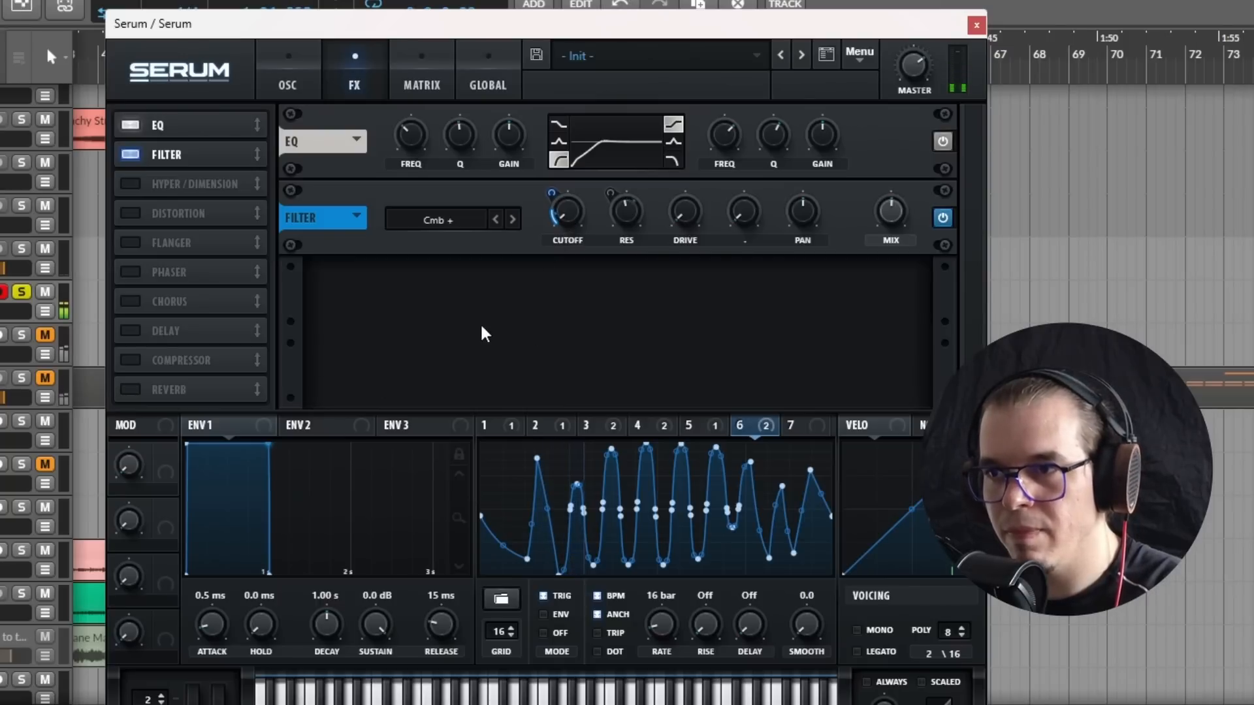
{"action": "key", "text": "space"}
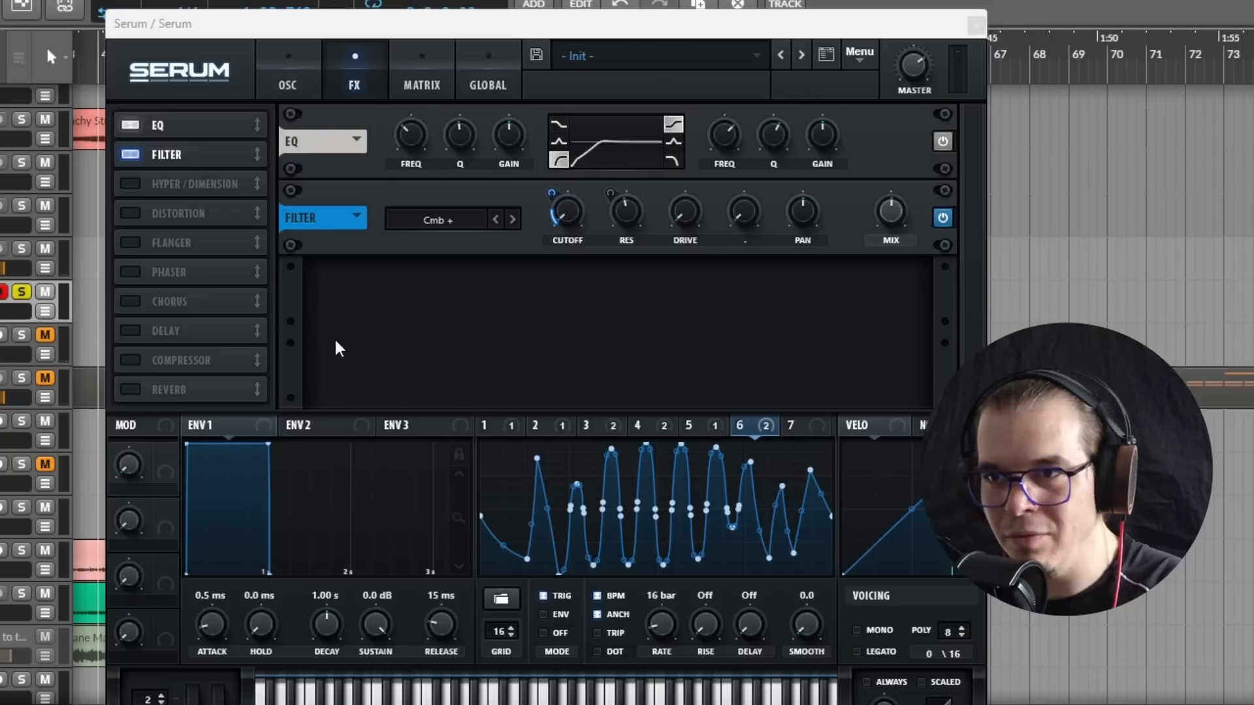
Step: Add a compressor directly after the filter with maximum ratio, the fastest attack, a shorter release and slight make-up gain
{"action": "left_click", "coordinate": [122, 363]}
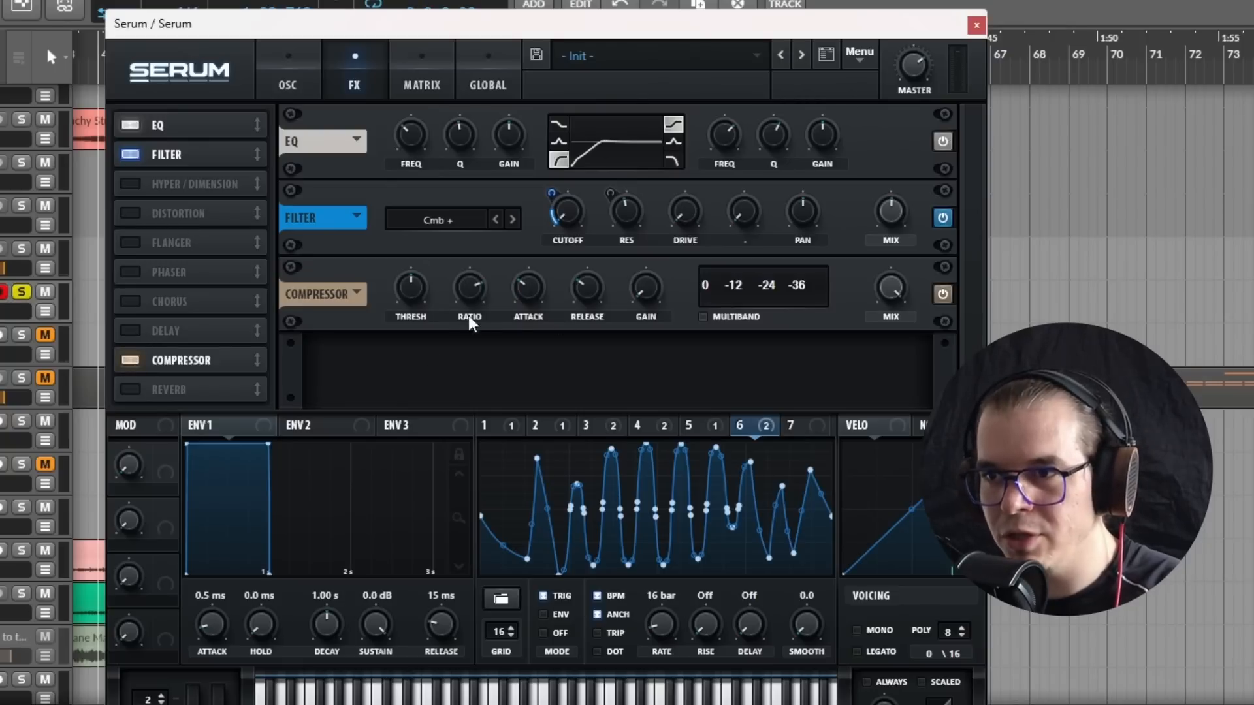
{"action": "left_click_drag", "start_coordinate": [452, 290], "coordinate": [459, 219]}
{"action": "left_click_drag", "start_coordinate": [526, 283], "coordinate": [504, 386]}
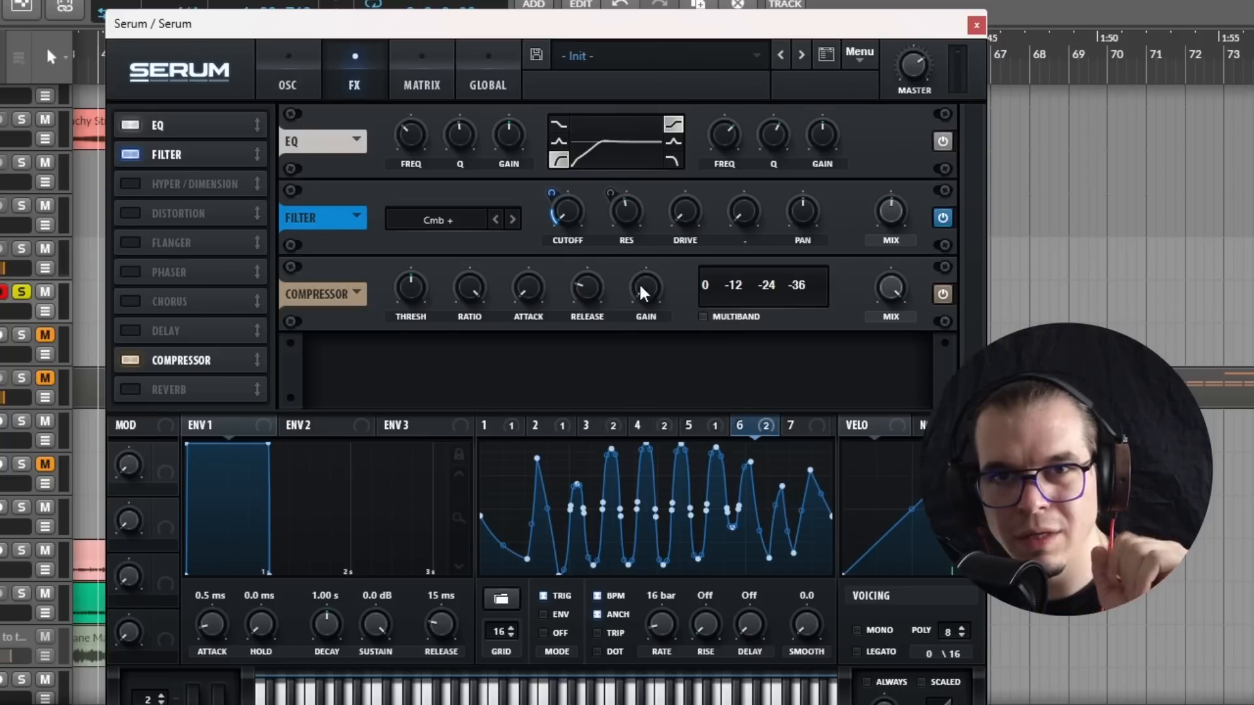
{"action": "mouse_move", "coordinate": [409, 288]}
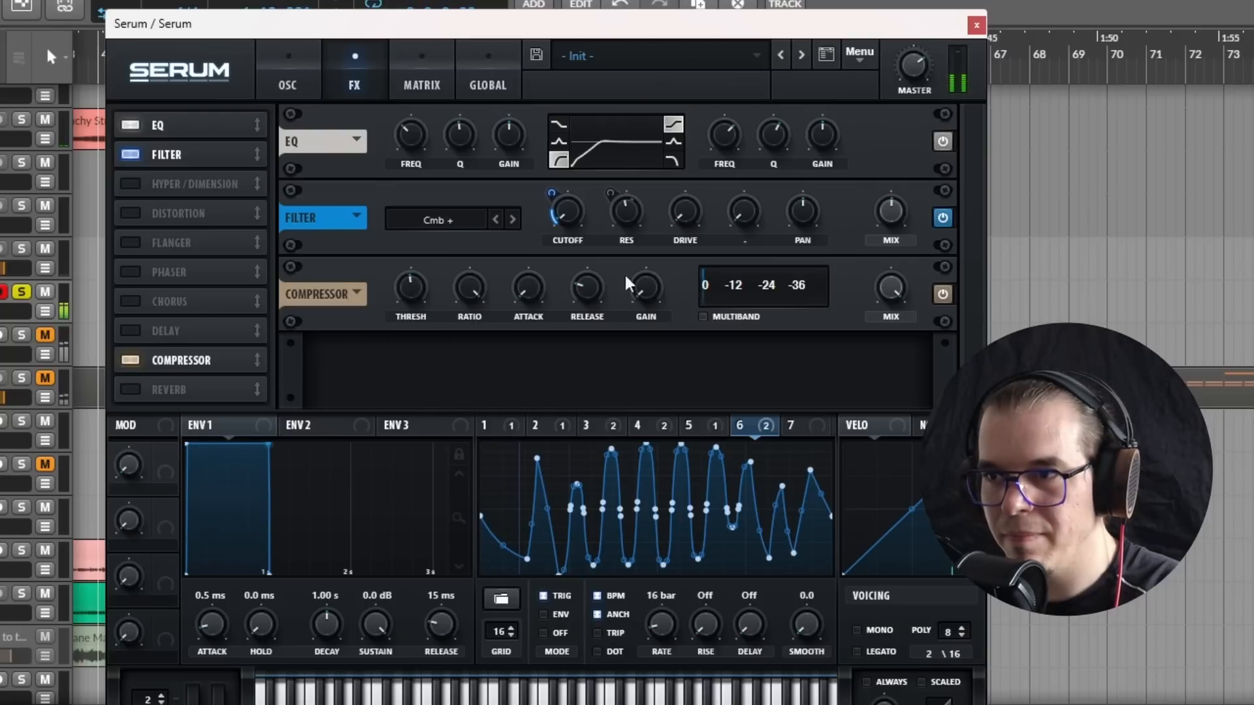
{"action": "mouse_move", "coordinate": [653, 297]}
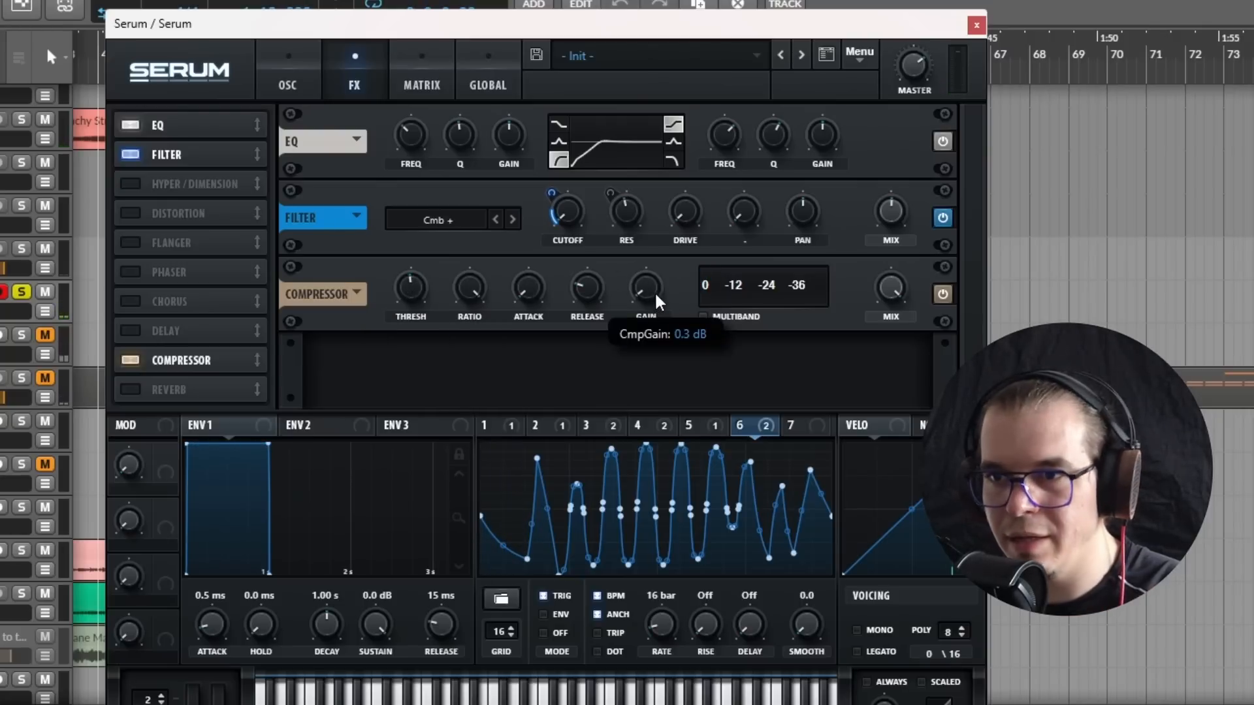
{"action": "left_click_drag", "start_coordinate": [188, 363], "coordinate": [211, 186]}
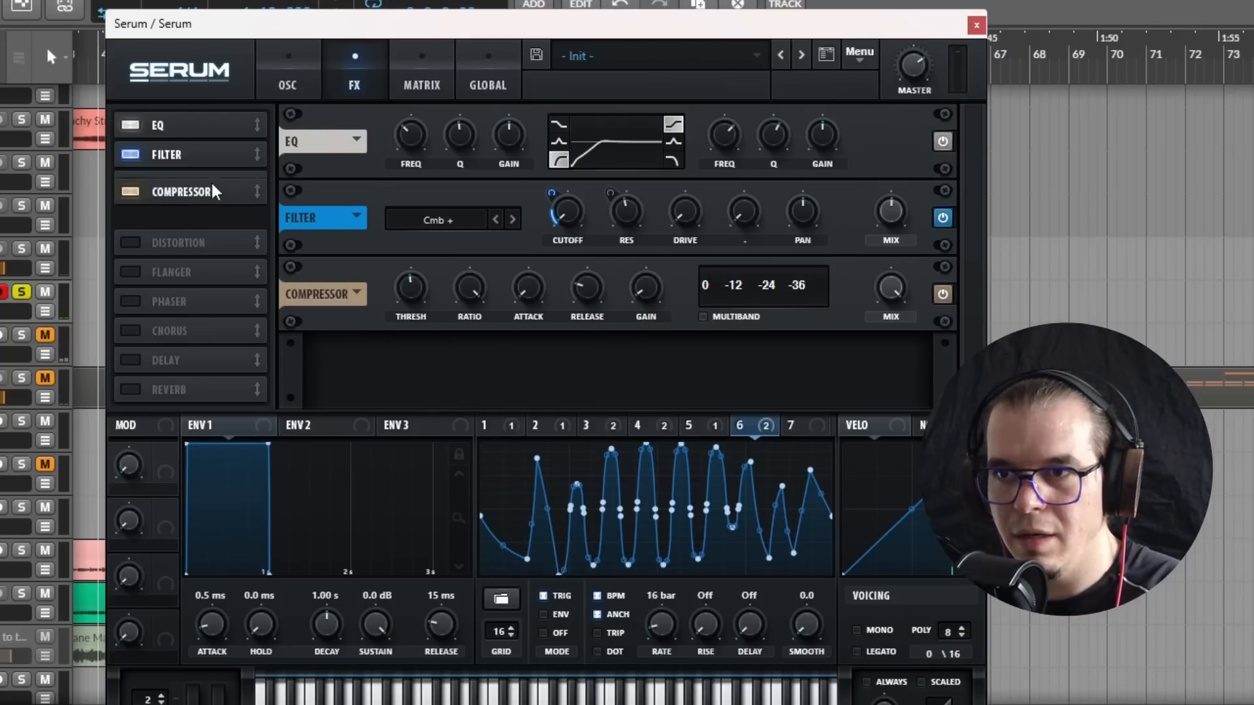
Step: Add a Hall reverb directly after the compressor with full mix, a decay of about 1.5 s and a smaller size
{"action": "left_click", "coordinate": [128, 393]}
{"action": "left_click_drag", "start_coordinate": [128, 393], "coordinate": [215, 207]}
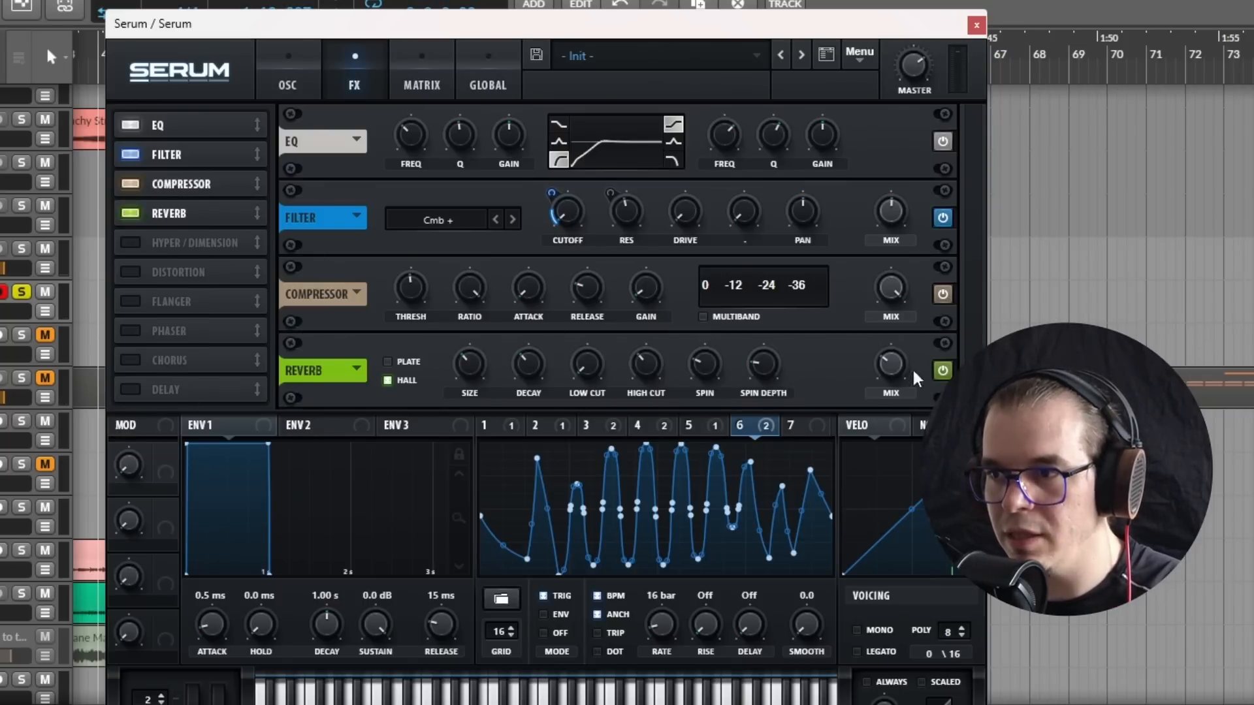
{"action": "left_click_drag", "start_coordinate": [896, 367], "coordinate": [1013, 194]}
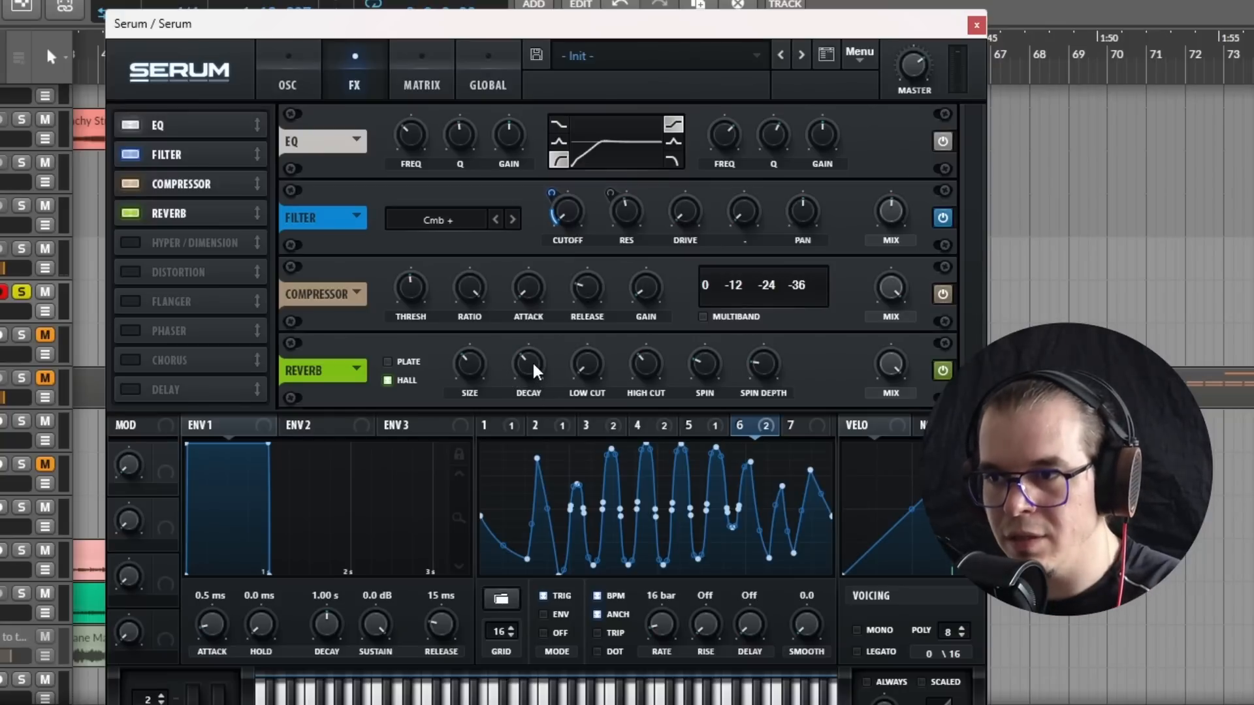
{"action": "left_click_drag", "start_coordinate": [533, 365], "coordinate": [532, 414]}
{"action": "left_click_drag", "start_coordinate": [528, 367], "coordinate": [529, 384]}
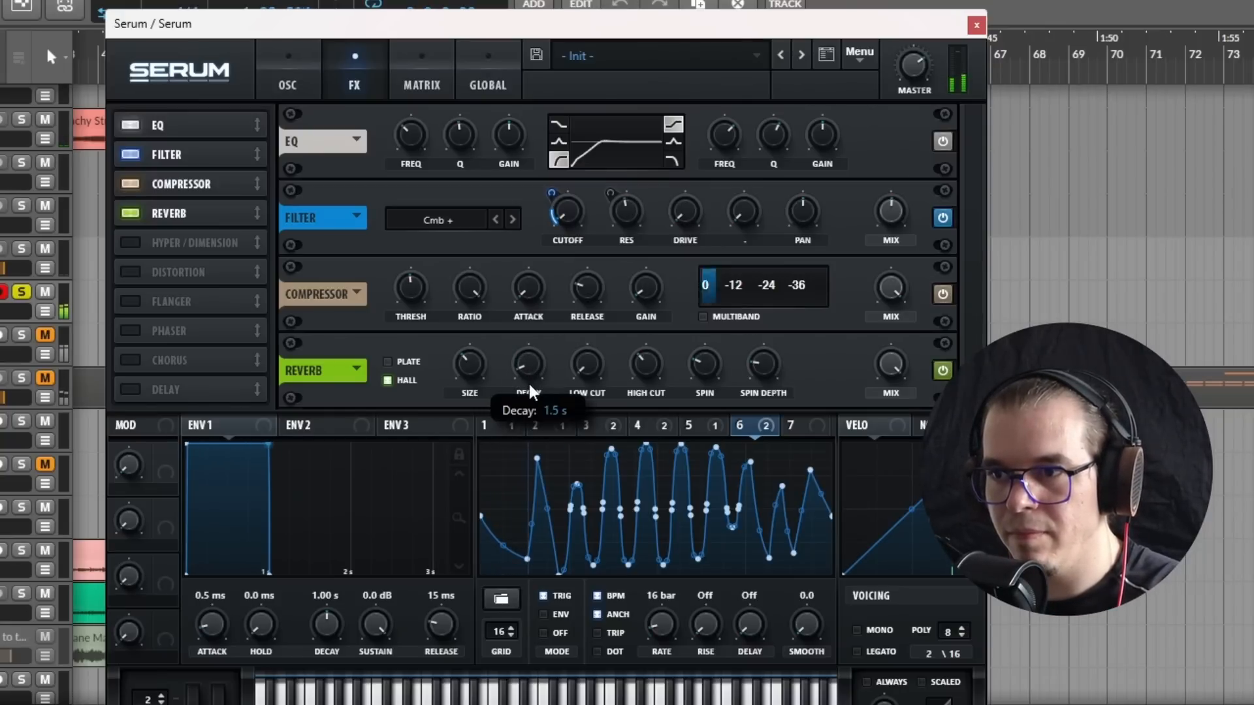
{"action": "mouse_move", "coordinate": [475, 363]}
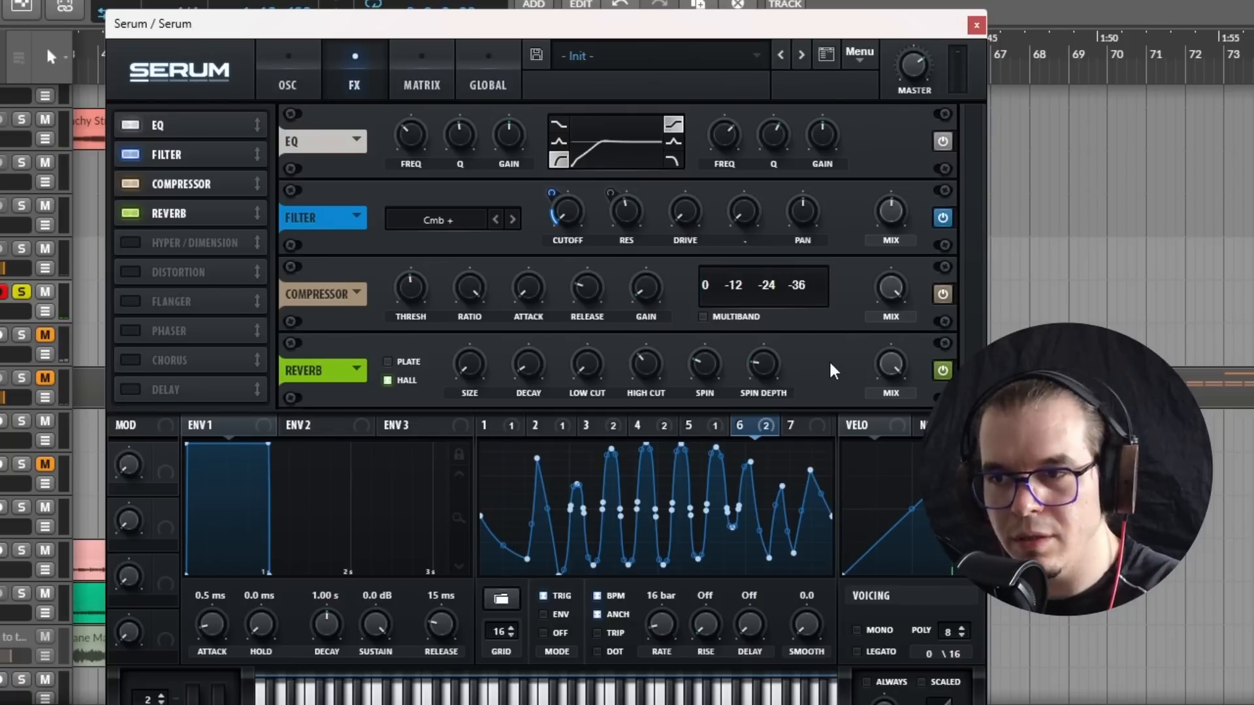
Step: Lower the reverb's mix well below full, and bypass and re-enable the reverb to compare the sound
{"action": "mouse_move", "coordinate": [896, 371]}
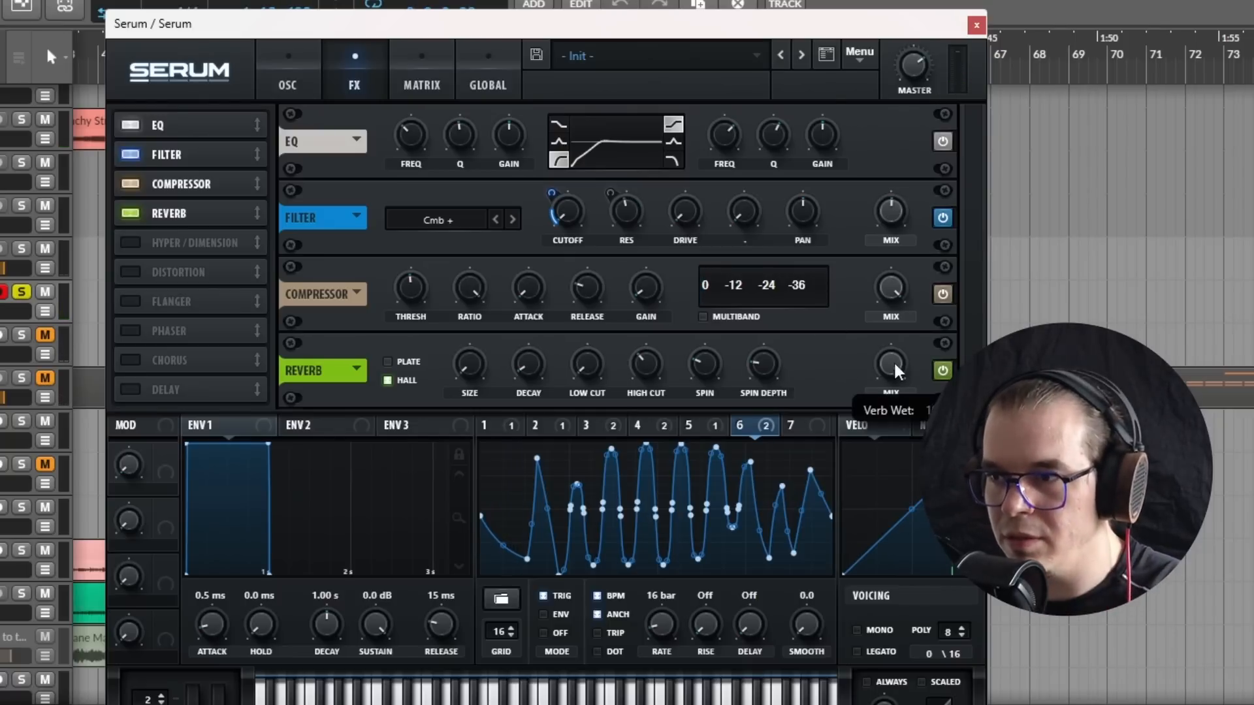
{"action": "mouse_move", "coordinate": [895, 364]}
{"action": "left_mouse_down"}
{"action": "mouse_move", "coordinate": [896, 353]}
{"action": "mouse_move", "coordinate": [914, 363]}
{"action": "left_mouse_up"}
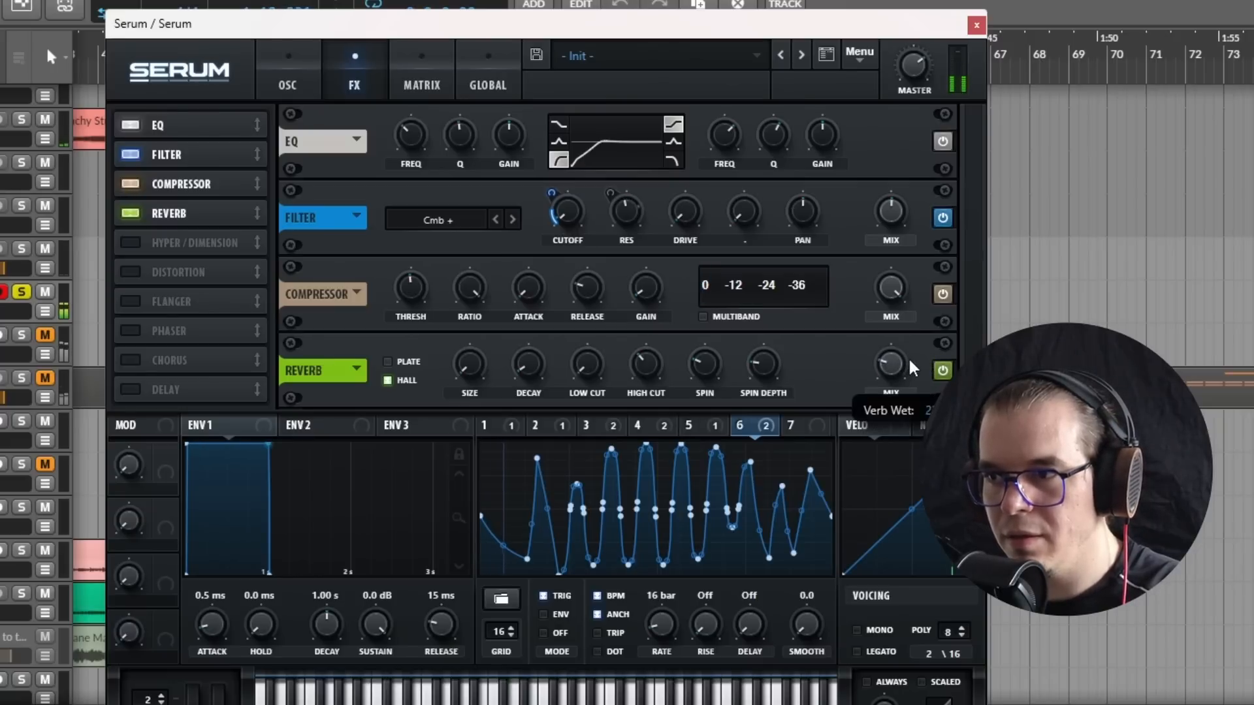
{"action": "left_click", "coordinate": [942, 370]}
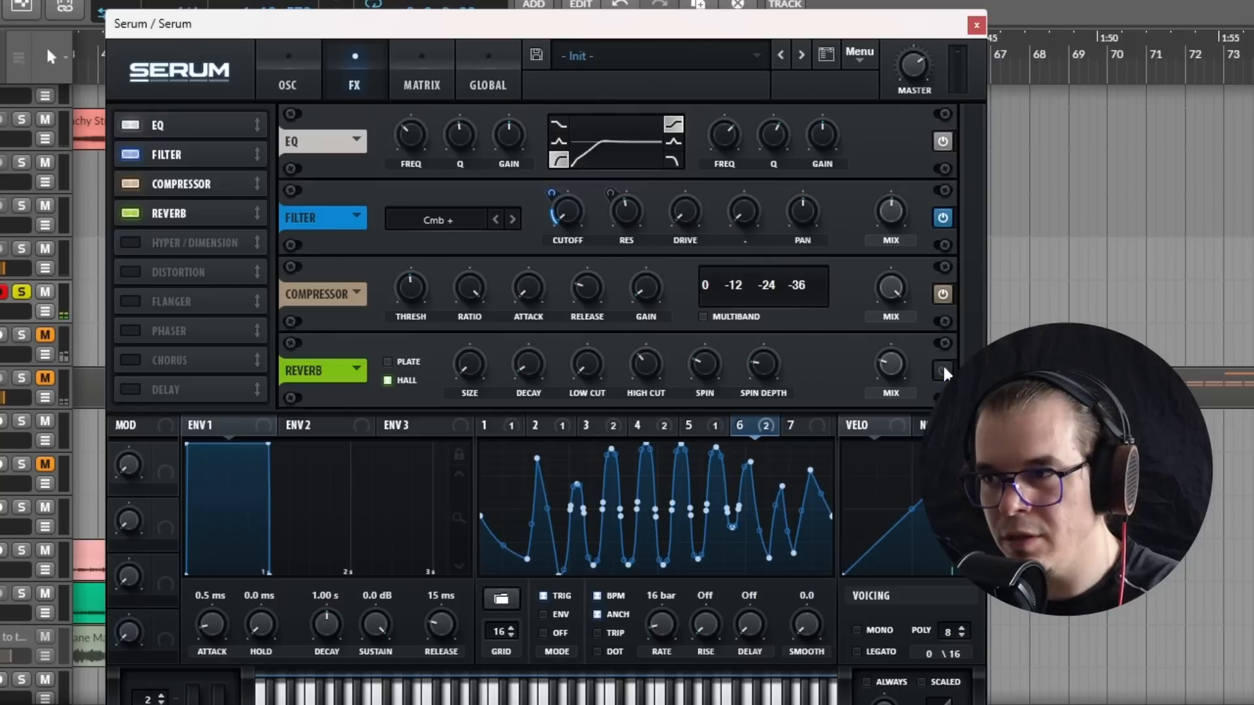
{"action": "left_click", "coordinate": [942, 371]}
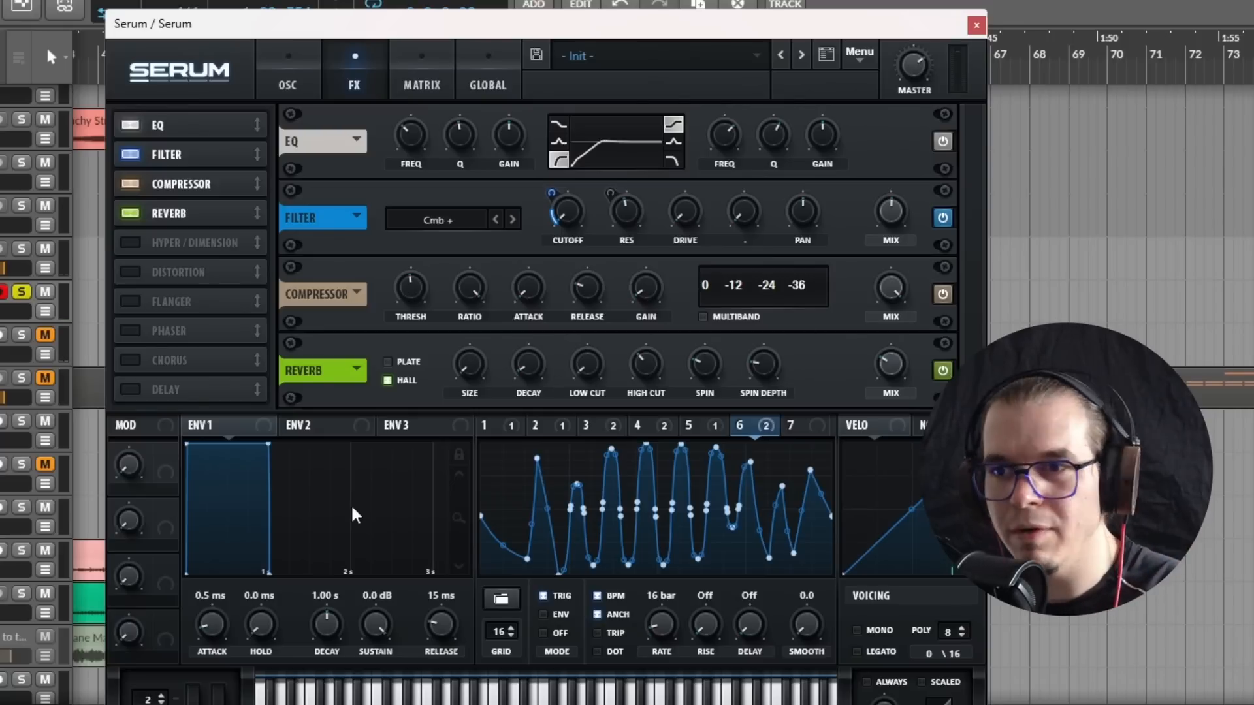
Step: Add a linked ping-pong delay with dotted 1/8 times on both channels and narrow its filter to a bandwidth of about 2.2
{"action": "left_click", "coordinate": [130, 388]}
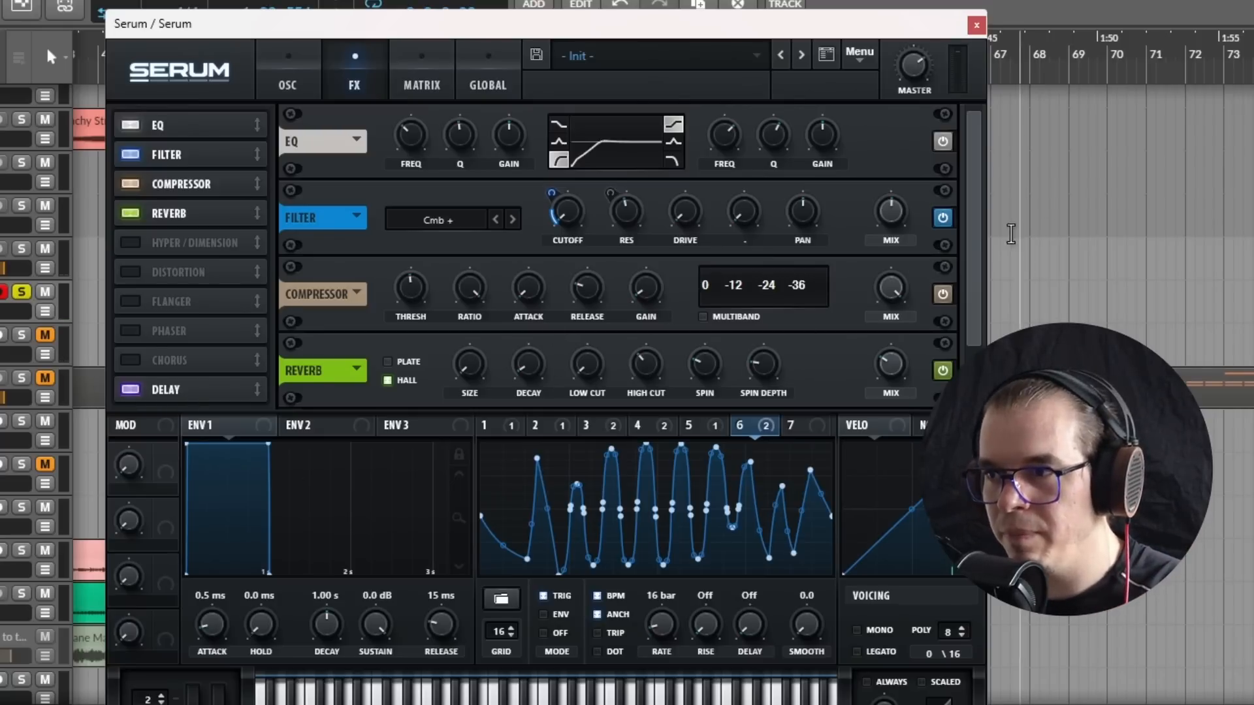
{"action": "left_click_drag", "start_coordinate": [973, 261], "coordinate": [958, 369]}
{"action": "left_click", "coordinate": [463, 393]}
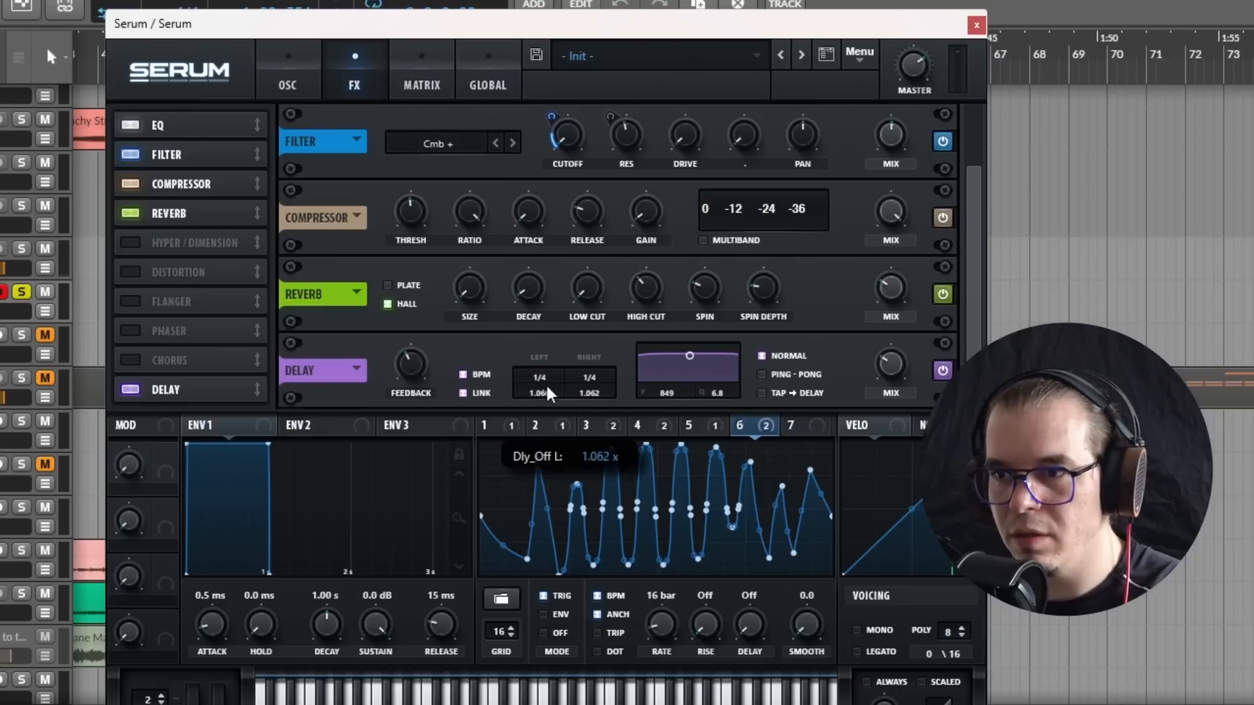
{"action": "left_click_drag", "start_coordinate": [568, 382], "coordinate": [530, 329]}
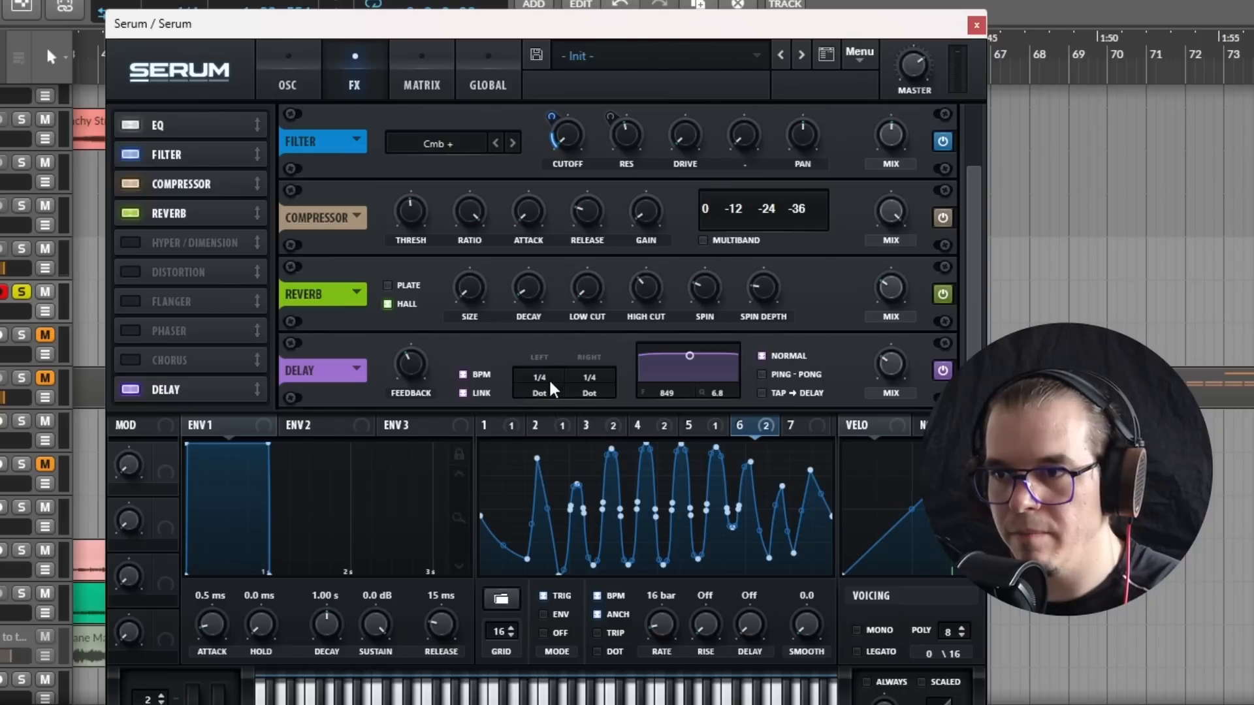
{"action": "left_click_drag", "start_coordinate": [549, 378], "coordinate": [549, 398]}
{"action": "left_click_drag", "start_coordinate": [685, 359], "coordinate": [693, 377]}
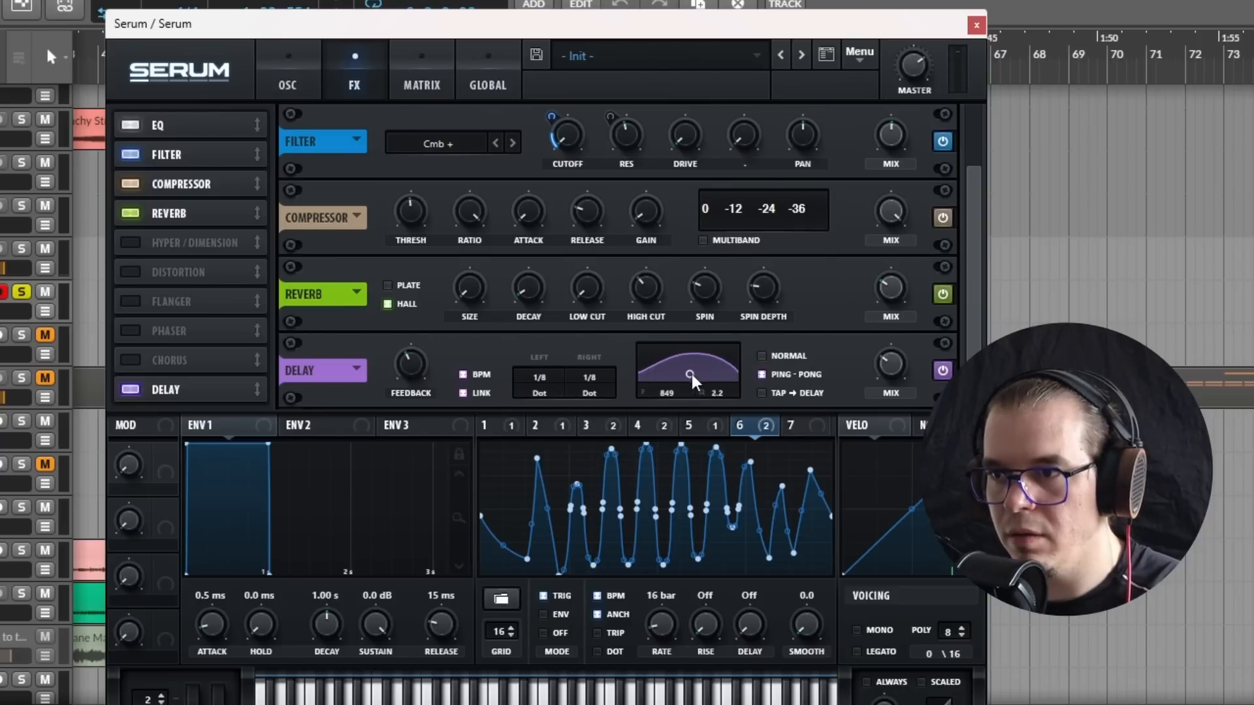